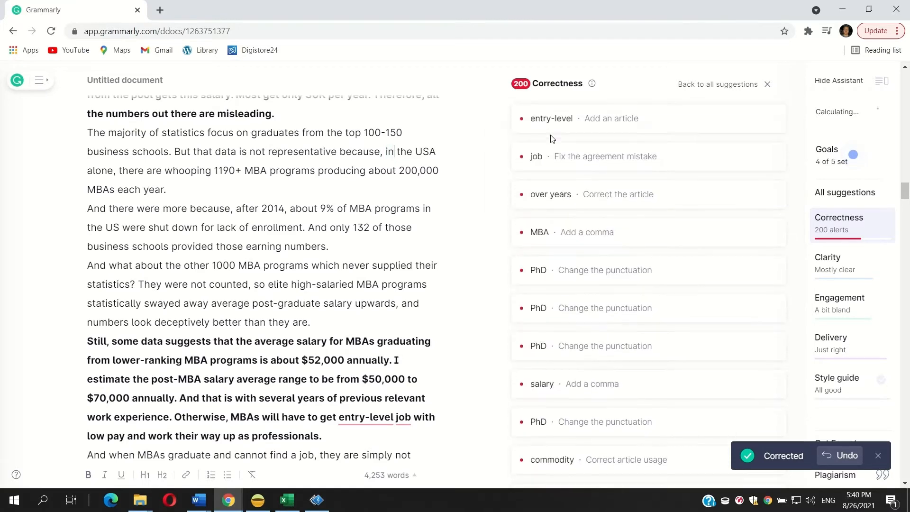
# Step: Accept the corrections "an entry-level", "over the years", the comma before "MBA", "Ph.D." and "may be" around the MBA salary paragraphs
pyautogui.click(568, 151)
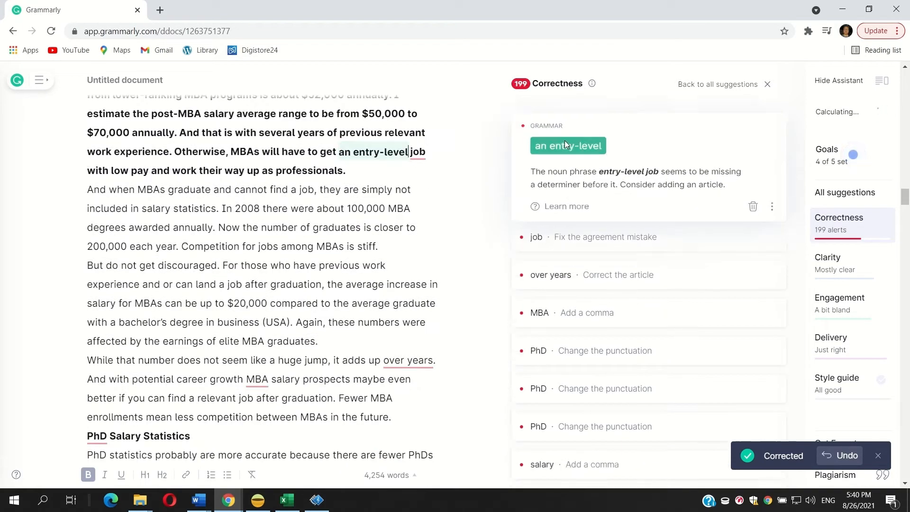
pyautogui.click(612, 145)
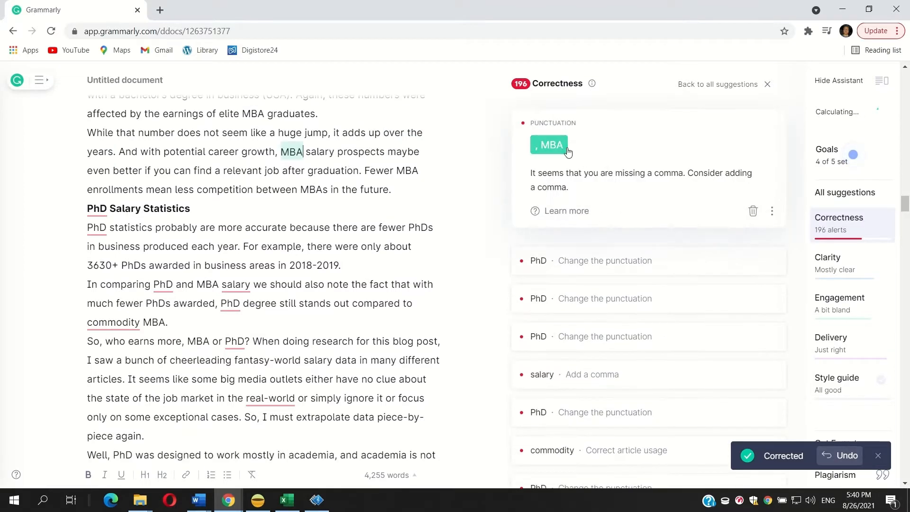
pyautogui.click(569, 151)
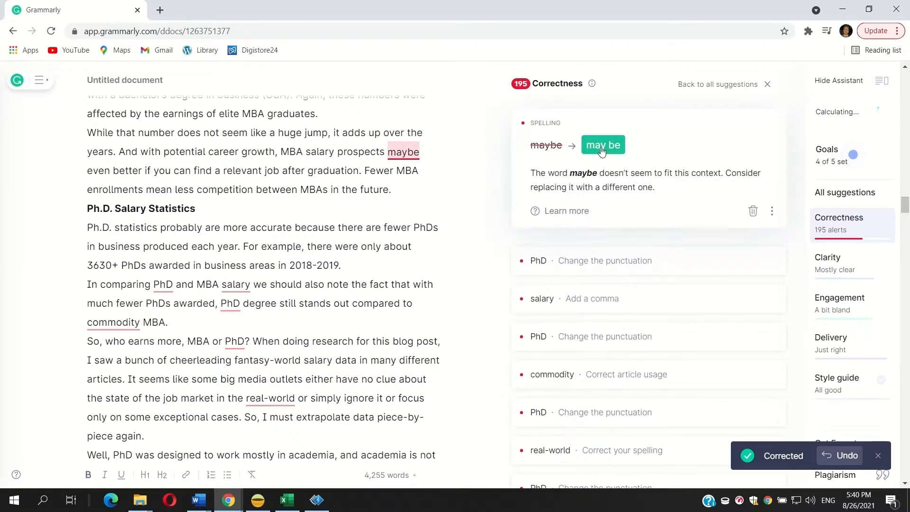
pyautogui.click(589, 151)
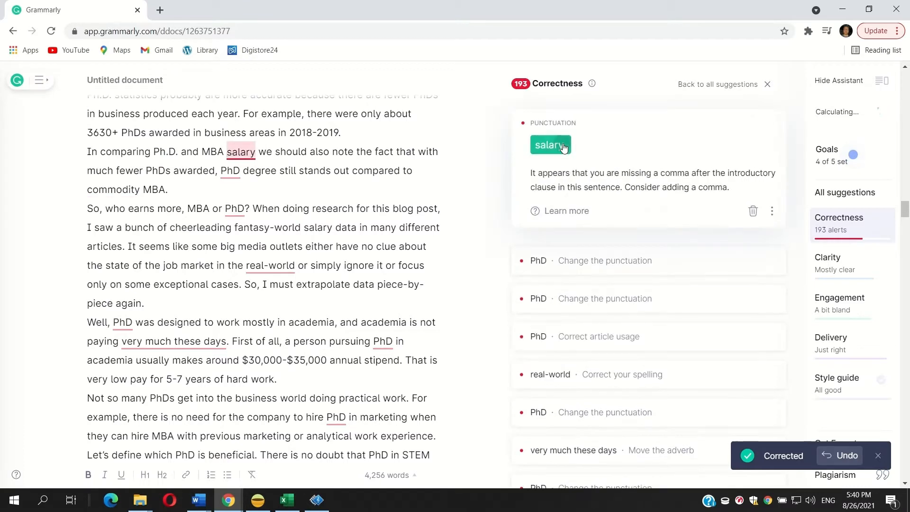
# Step: Accept the fixes for comparing degrees and who earns more: the introductory comma, "Ph.D." punctuation, "salaries", "a Ph.D." and "a commodity"
pyautogui.click(557, 138)
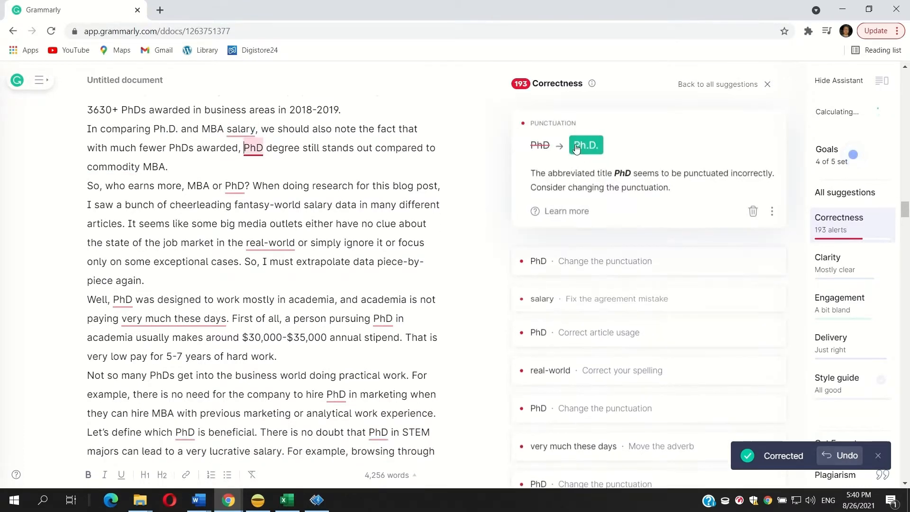
pyautogui.click(577, 147)
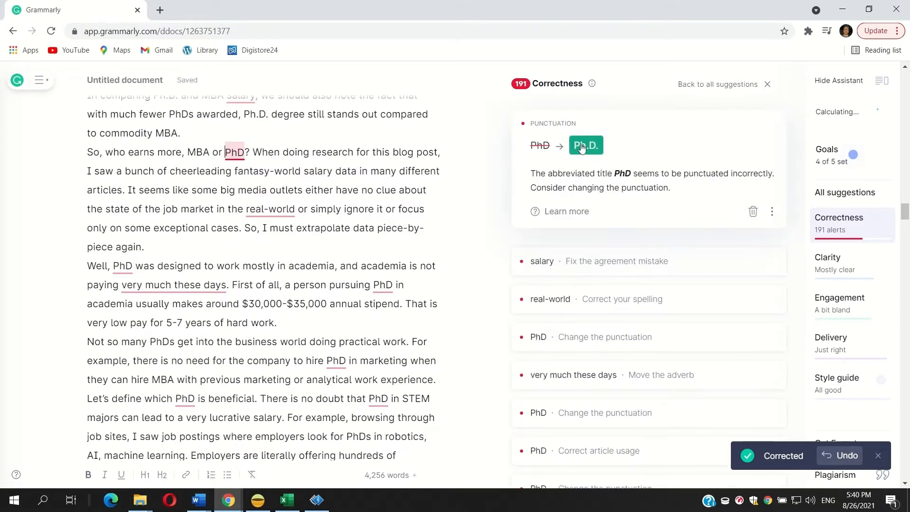
pyautogui.click(583, 147)
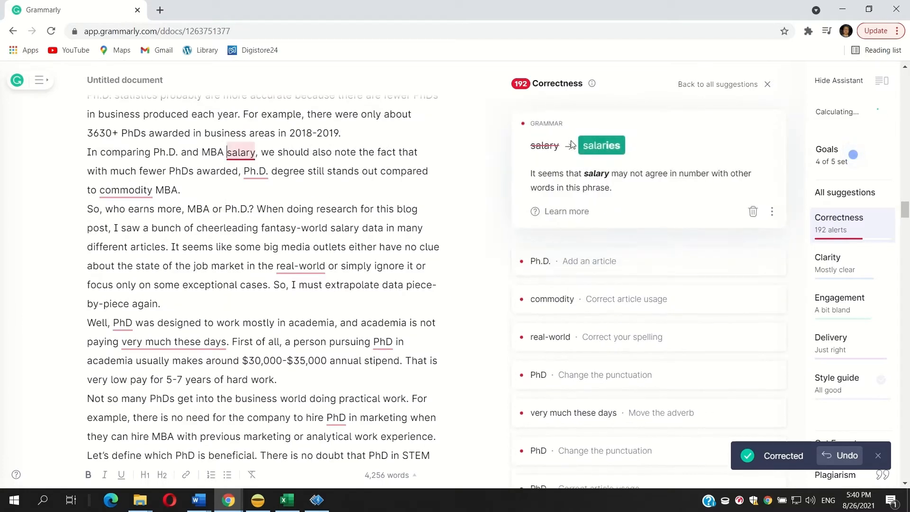
pyautogui.click(591, 147)
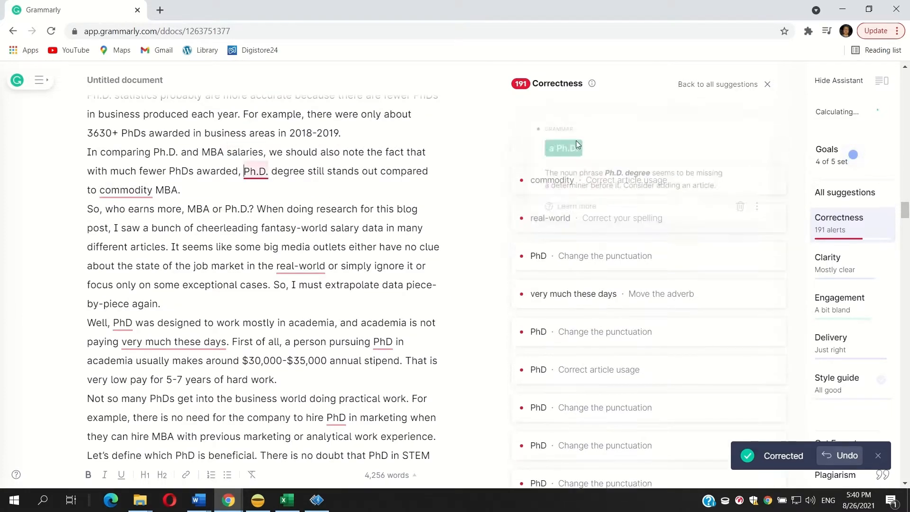
pyautogui.click(568, 150)
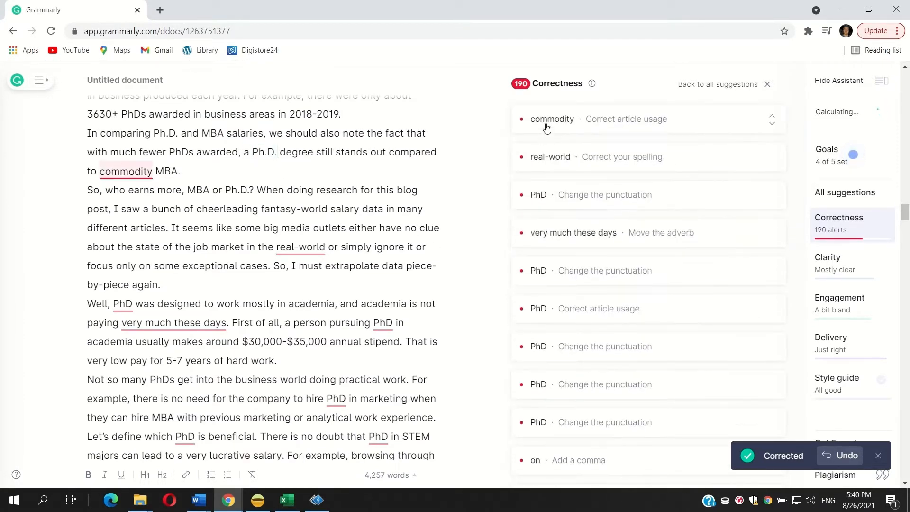
pyautogui.click(567, 144)
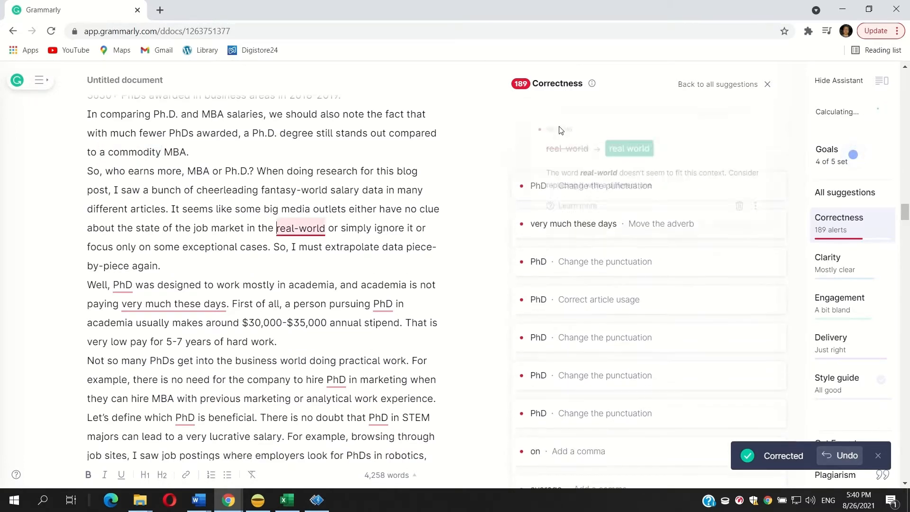
# Step: Accept "real world", the reordered "these days very much" and the "Ph.D." punctuation in the paragraph about academia
pyautogui.click(623, 152)
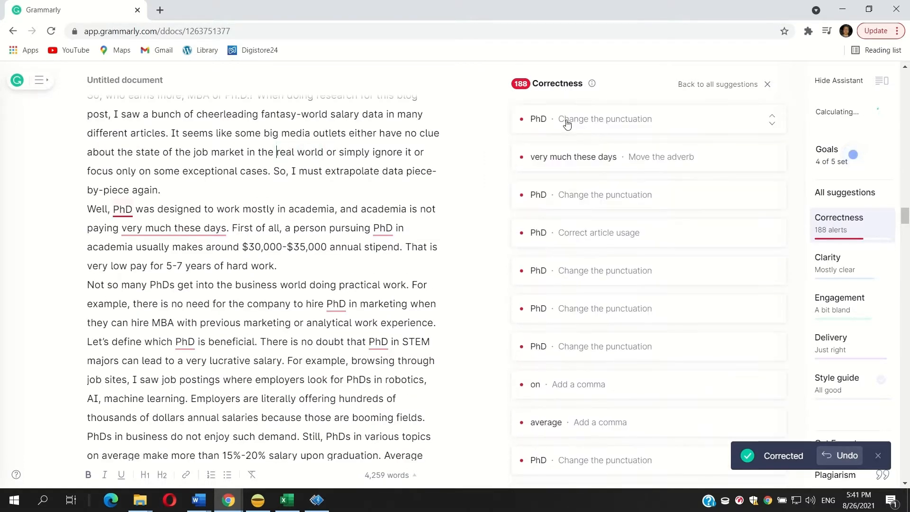
pyautogui.click(582, 145)
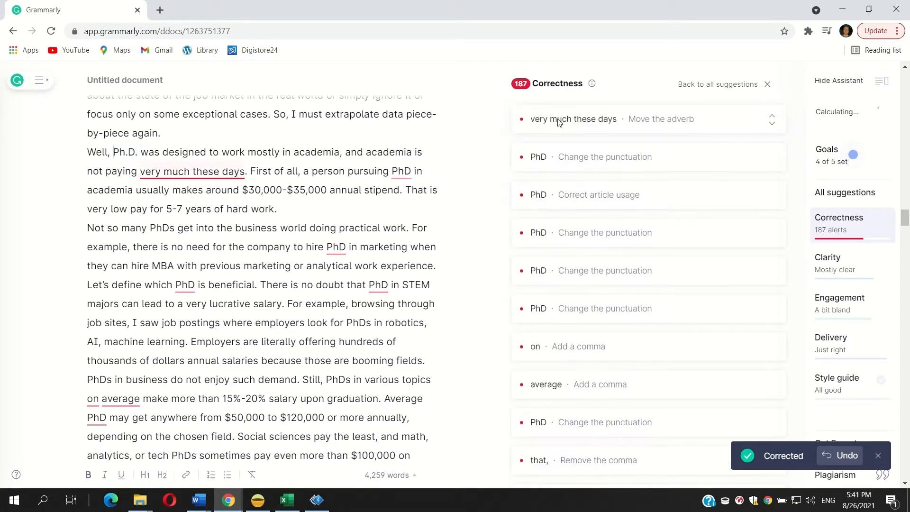
pyautogui.click(579, 145)
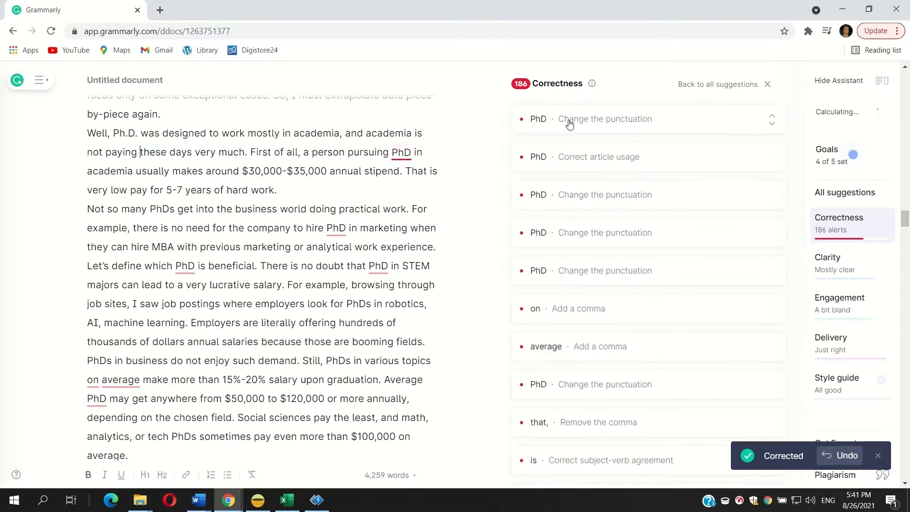
pyautogui.click(564, 121)
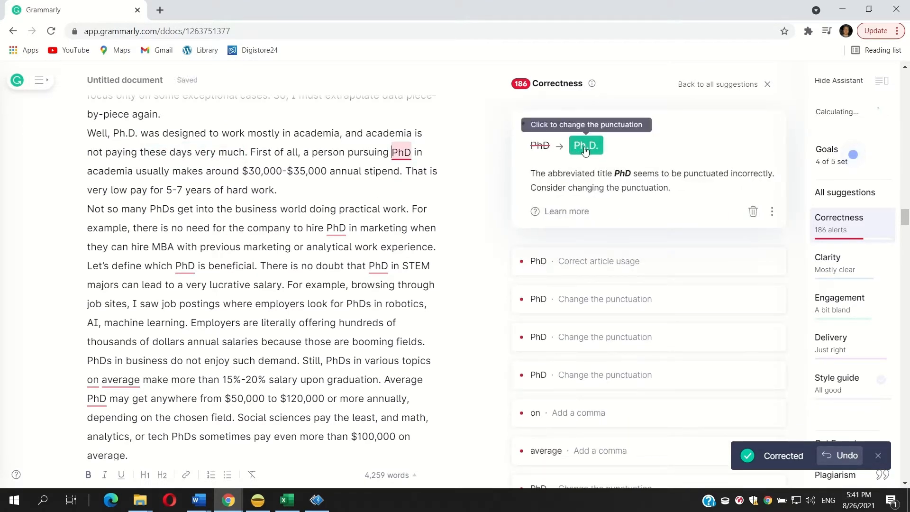
pyautogui.click(585, 148)
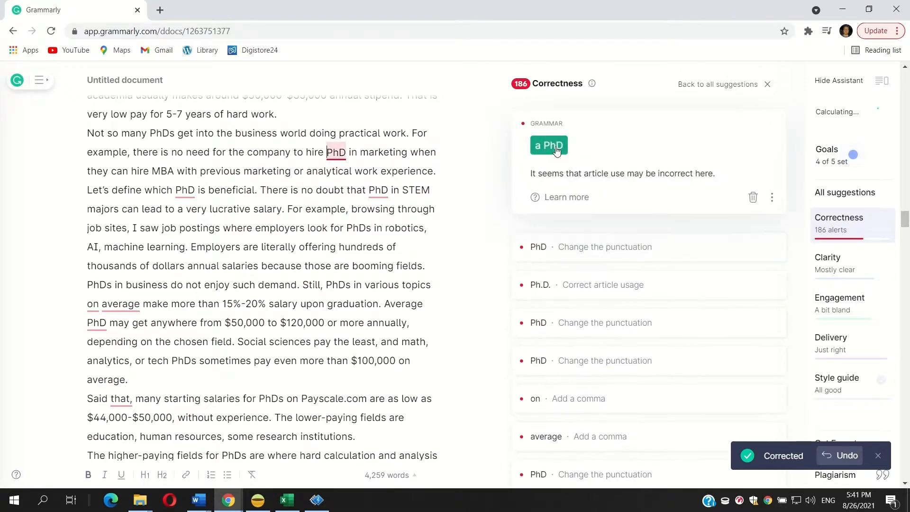
# Step: Accept "a PhD" before "in marketing", the comma before "on average" and "Ph.D." after "Average"
pyautogui.click(556, 150)
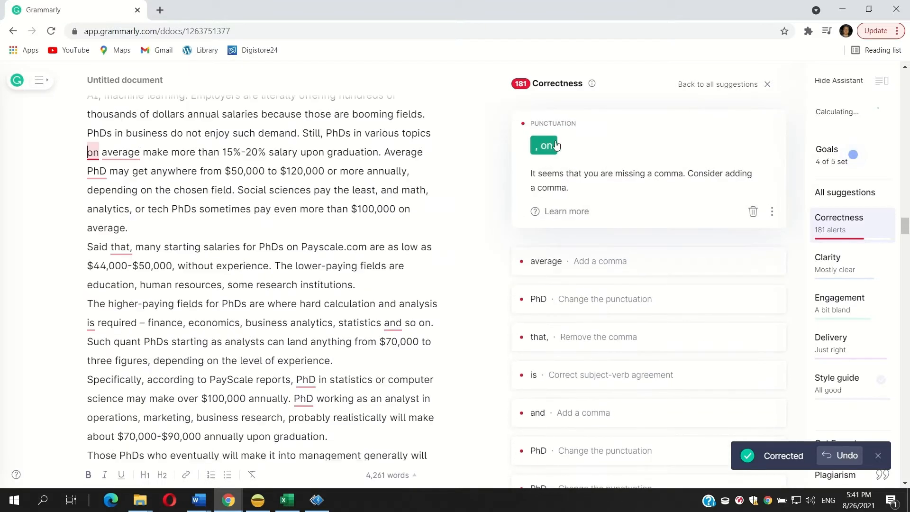
pyautogui.click(551, 146)
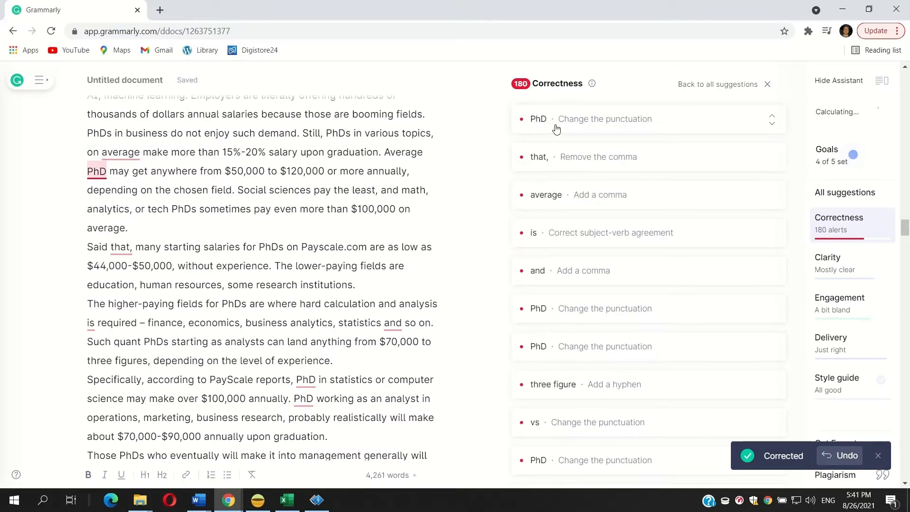
pyautogui.click(556, 127)
pyautogui.click(580, 147)
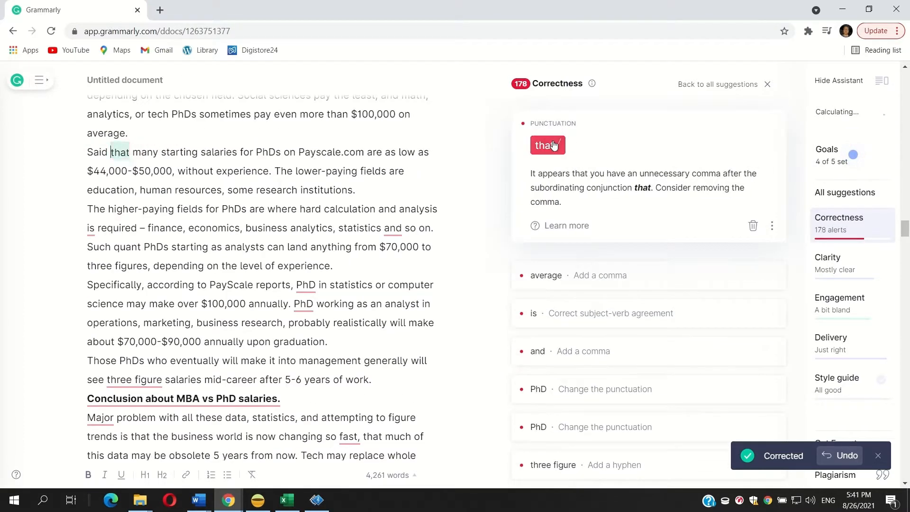
# Step: Remove the comma after "Said that" and add one after "on average" using the suggested corrections
pyautogui.click(553, 145)
pyautogui.click(549, 122)
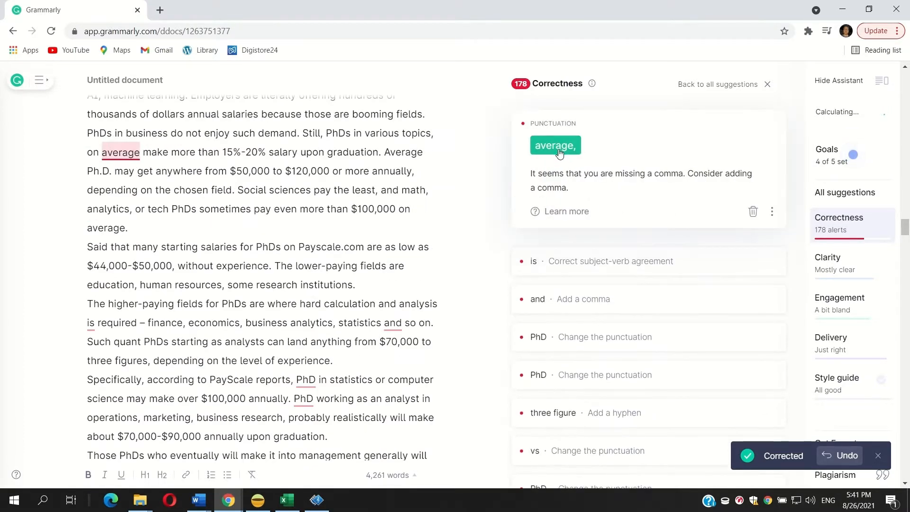
pyautogui.click(559, 148)
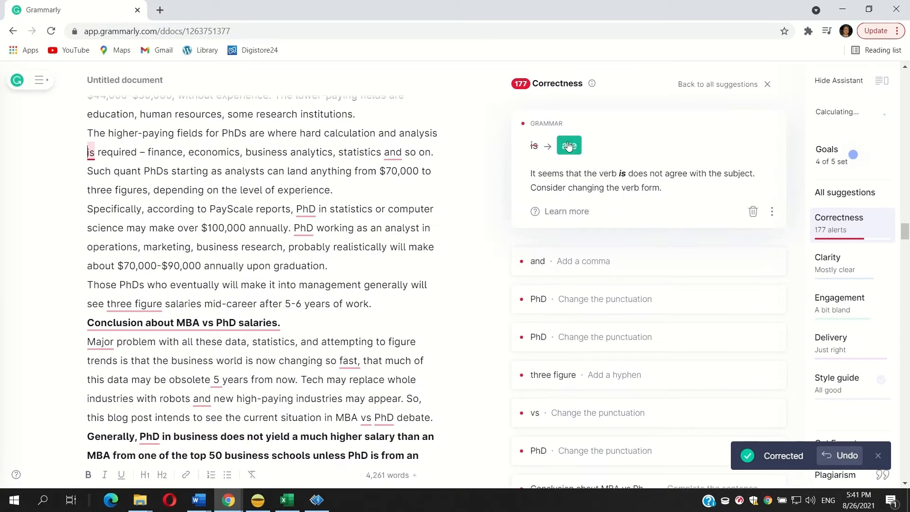
# Step: In the higher-paying fields sentence, change "is" to "are" and add a comma before "and so on"
pyautogui.click(565, 143)
pyautogui.click(549, 120)
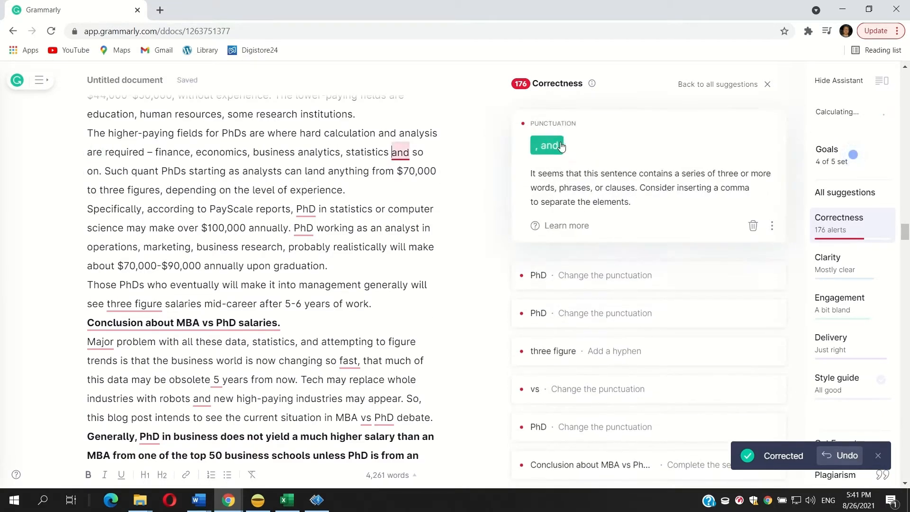
pyautogui.click(561, 147)
# Step: Change both "PhD" mentions to "Ph.D." in the paragraph starting with "Specifically, according to PayScale reports"
pyautogui.click(574, 118)
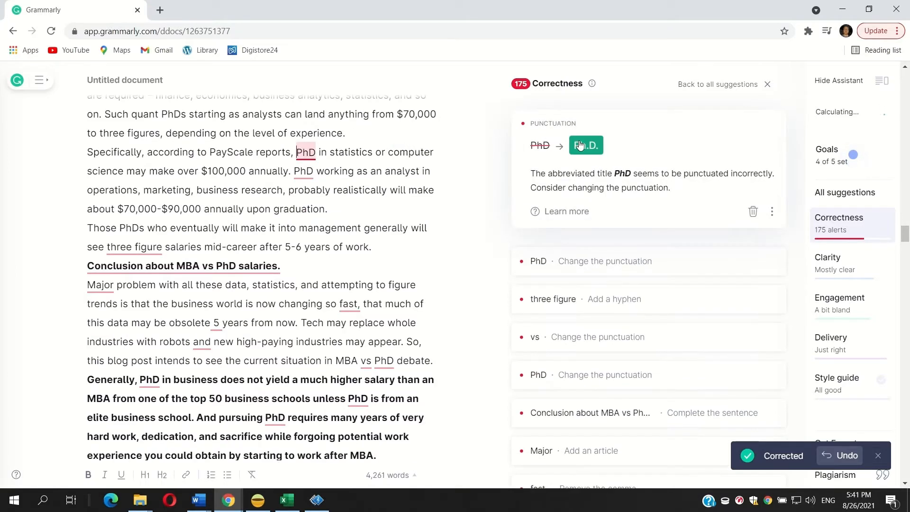
pyautogui.click(549, 121)
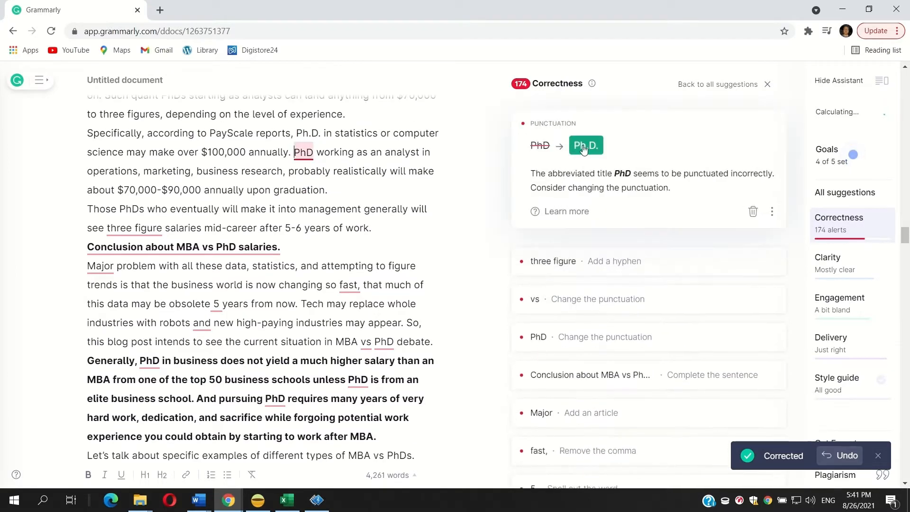
pyautogui.click(584, 149)
# Step: Hyphenate "three-figure" before "salaries" and change "vs" to "vs." in the conclusion heading
pyautogui.click(556, 132)
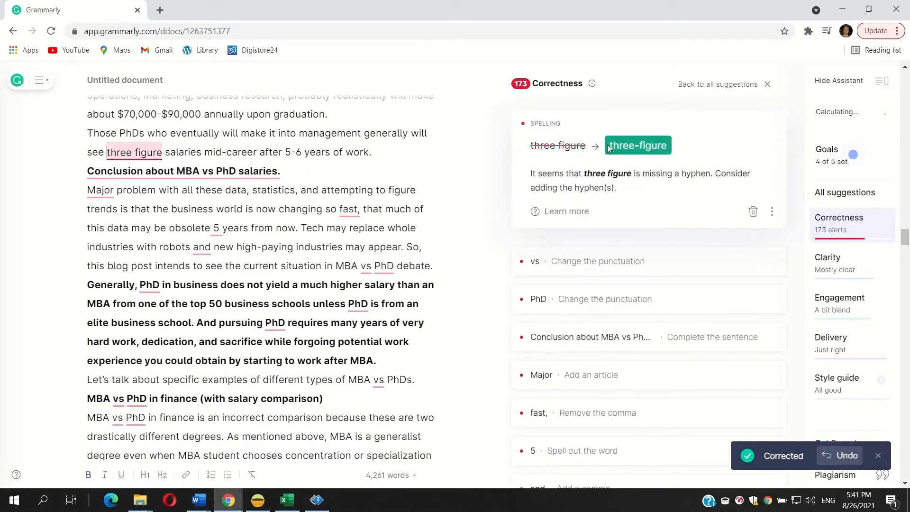
pyautogui.click(618, 150)
pyautogui.click(561, 118)
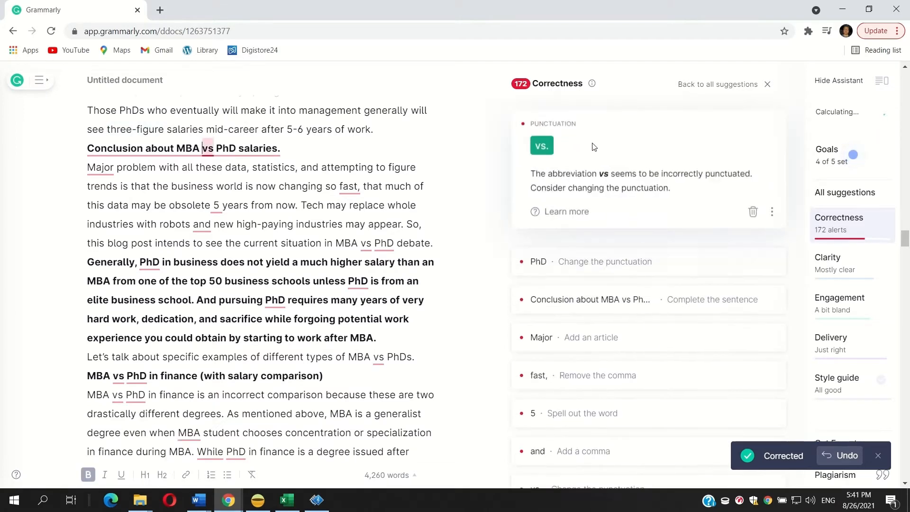
pyautogui.click(542, 146)
# Step: Correct the conclusion paragraph by accepting "A major", no comma after "fast", "five" for the numeral, and a comma before "and"
pyautogui.click(545, 119)
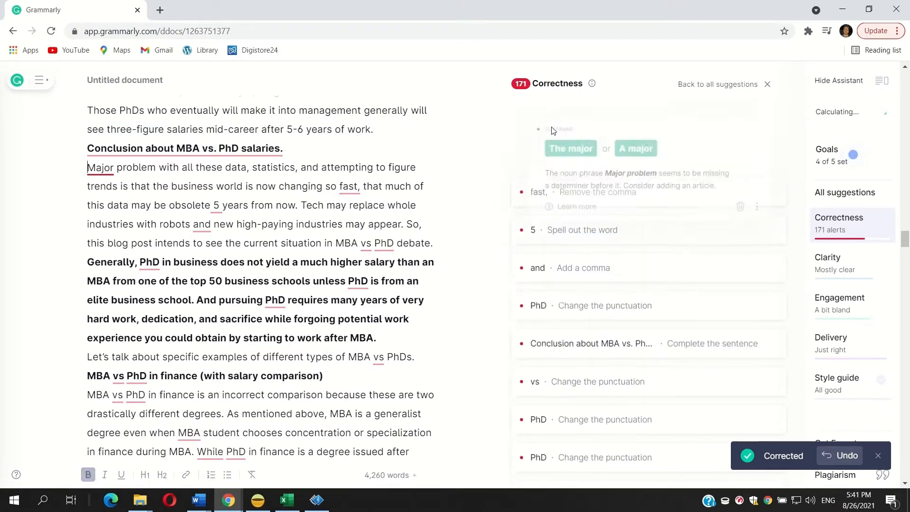
pyautogui.click(623, 153)
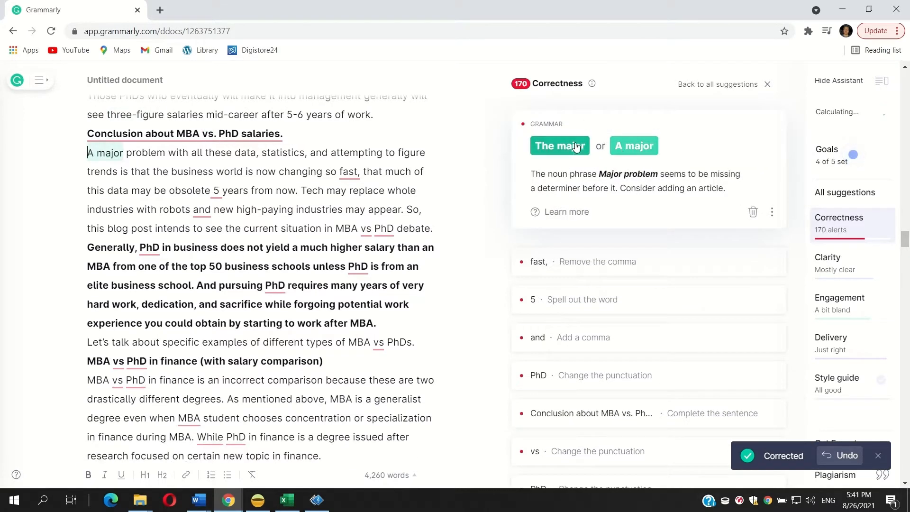
pyautogui.click(554, 124)
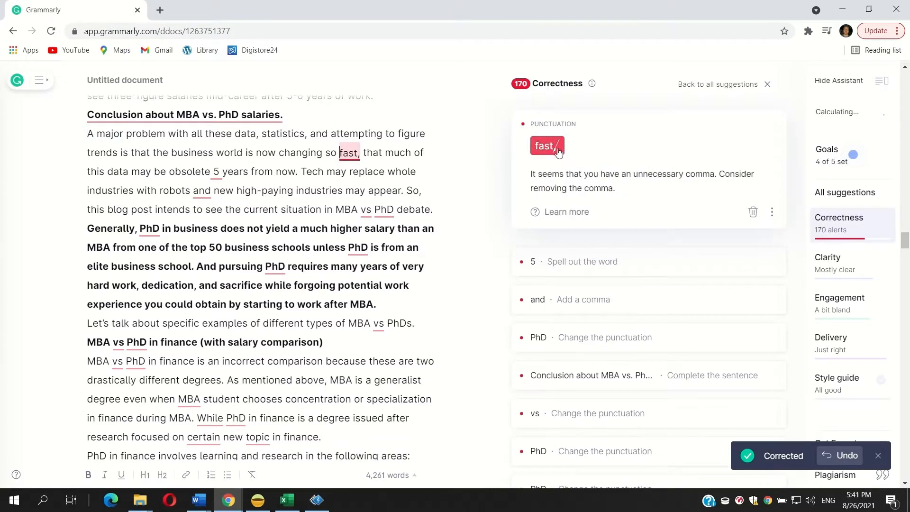
pyautogui.click(550, 134)
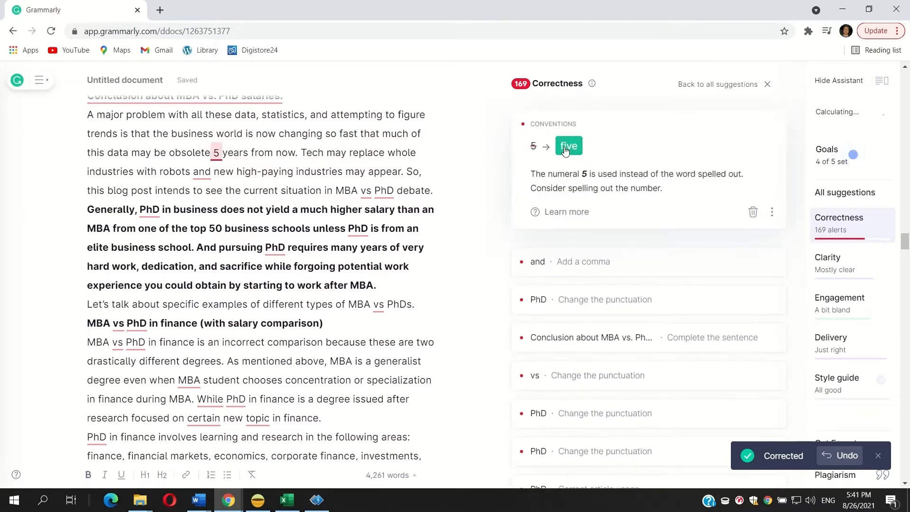
pyautogui.click(536, 120)
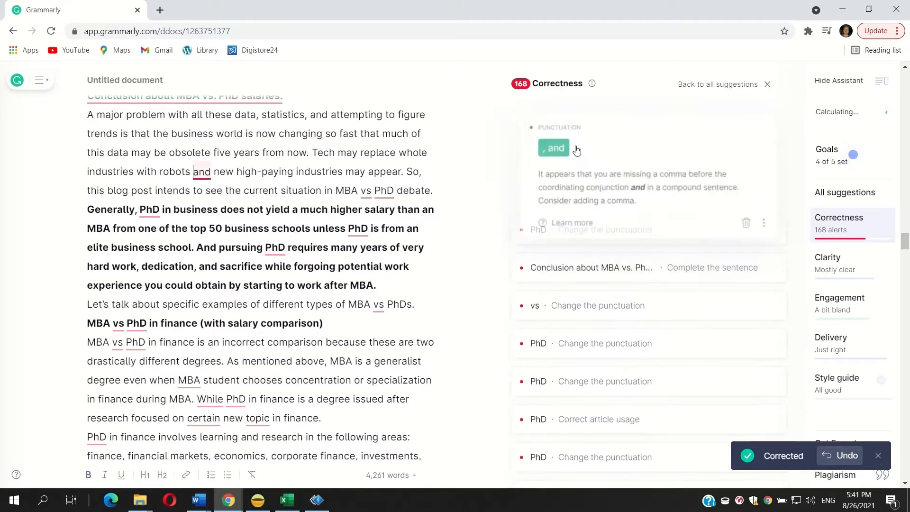
pyautogui.click(546, 150)
# Step: Change "PhD" to "Ph.D." in the conclusion heading and dismiss its sentence fragment suggestion
pyautogui.click(550, 123)
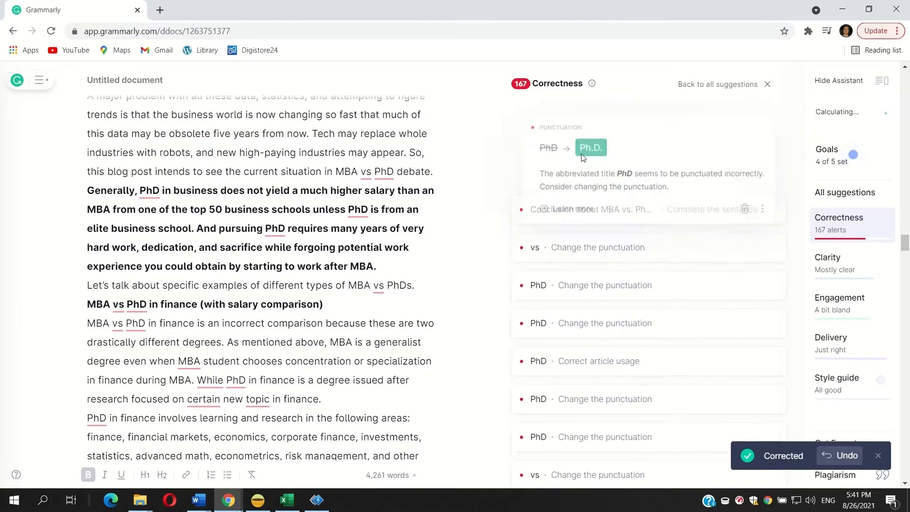
pyautogui.click(583, 148)
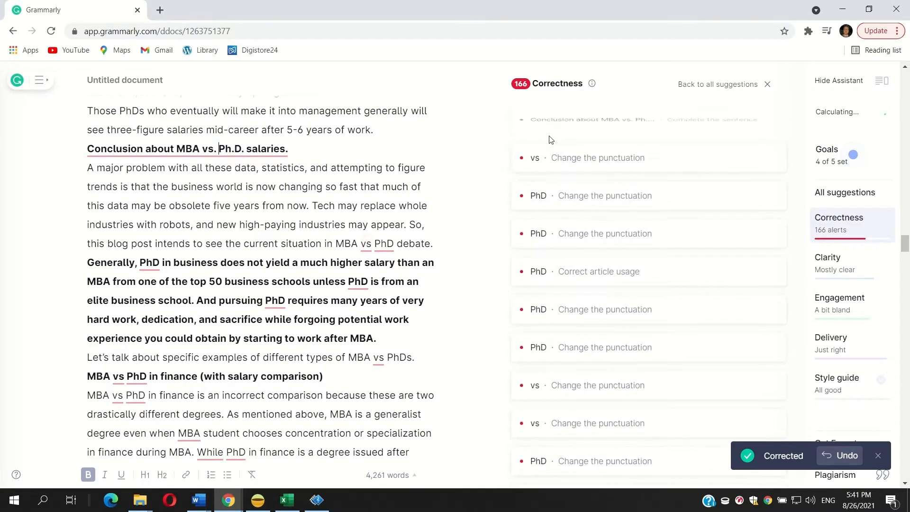
pyautogui.click(552, 124)
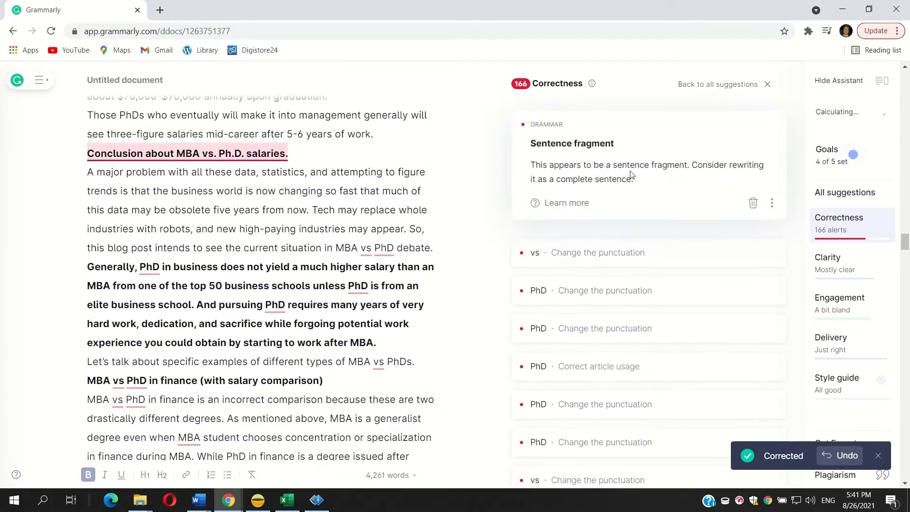
pyautogui.click(754, 203)
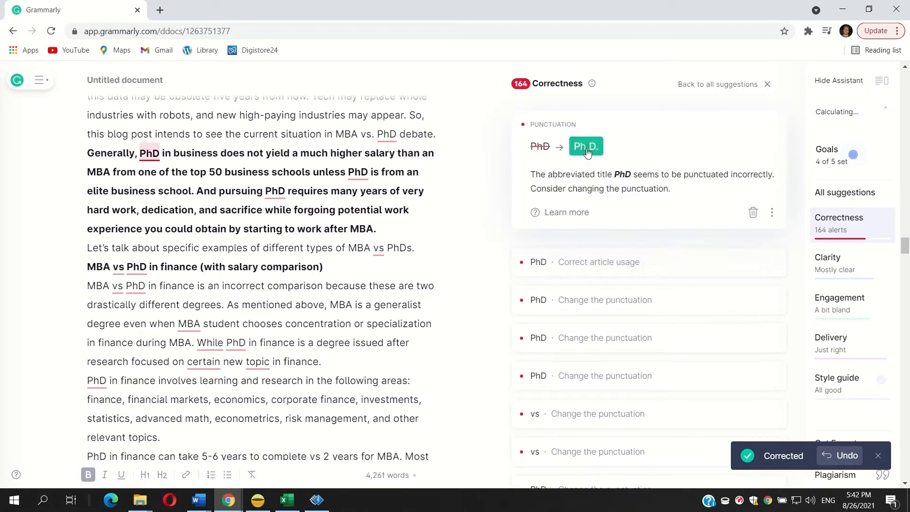
# Step: Change "PhD" to "Ph.D." after "MBA vs." in the debate sentence and after "Generally," and "pursuing" in the bold paragraph
pyautogui.click(587, 148)
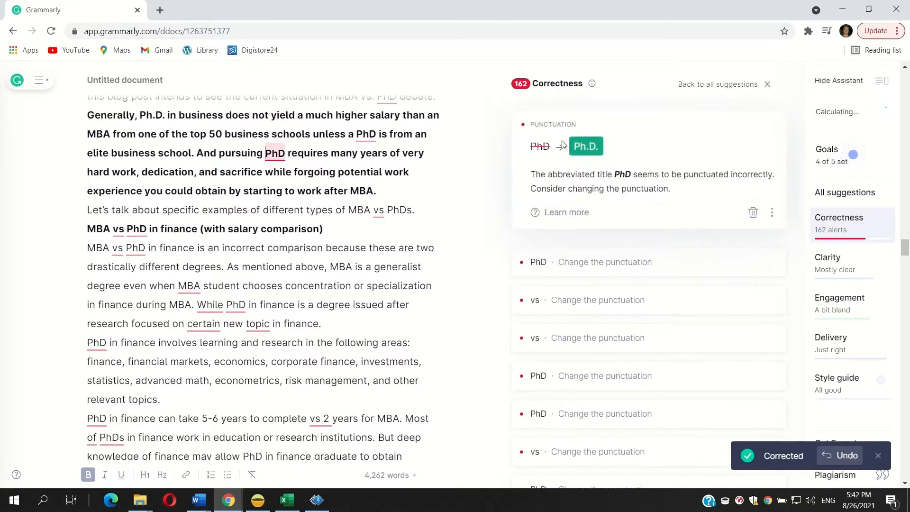
pyautogui.click(596, 151)
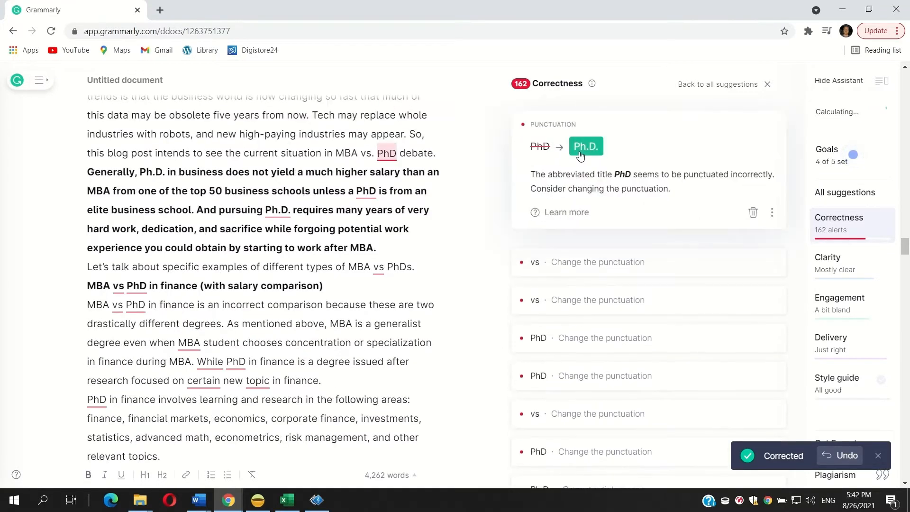
pyautogui.click(581, 155)
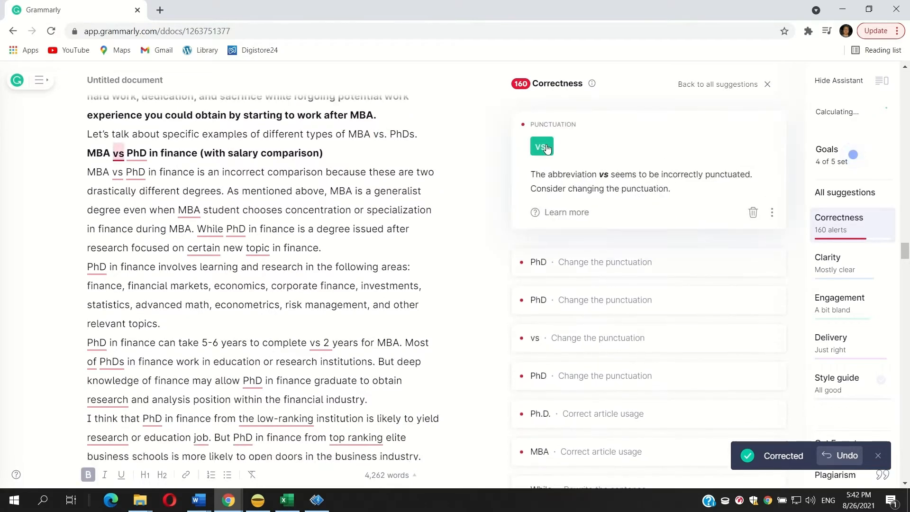
# Step: Change "vs" to "vs." in the finance heading and its opening sentence, and correct the bold paragraph to "a Ph.D. is" and "pursuing a Ph.D."
pyautogui.click(547, 148)
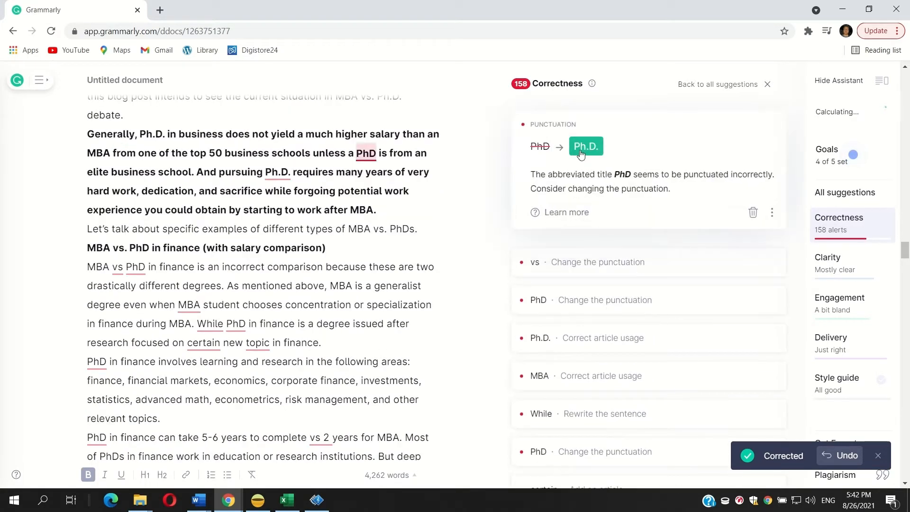
pyautogui.click(581, 152)
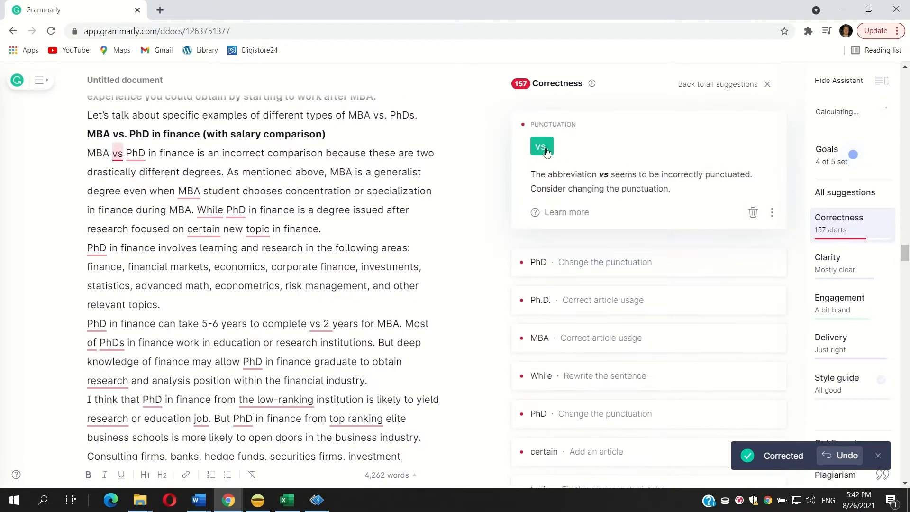
pyautogui.click(546, 144)
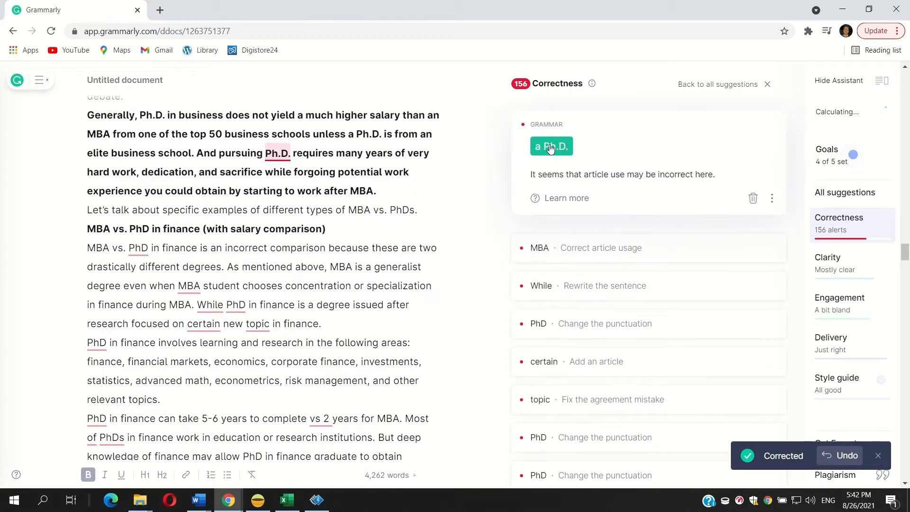
pyautogui.click(550, 146)
# Step: Correct the paragraph below the finance heading with "an MBA student", "In contrast," and "a certain", and change "PhD" to "Ph.D." in the heading
pyautogui.click(552, 146)
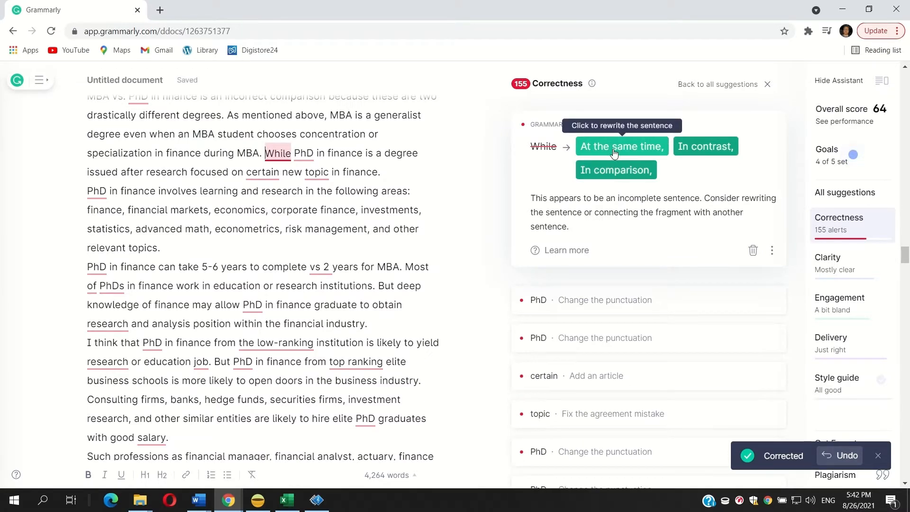
pyautogui.click(685, 155)
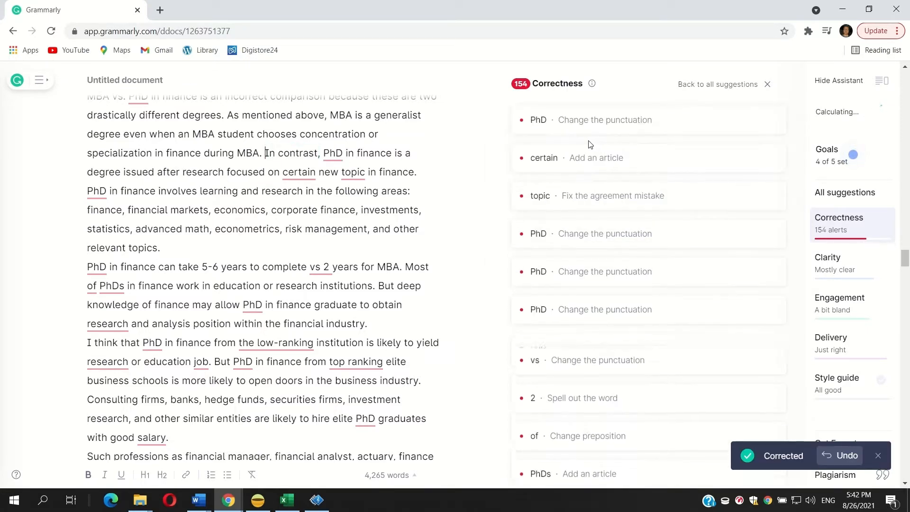
pyautogui.click(578, 133)
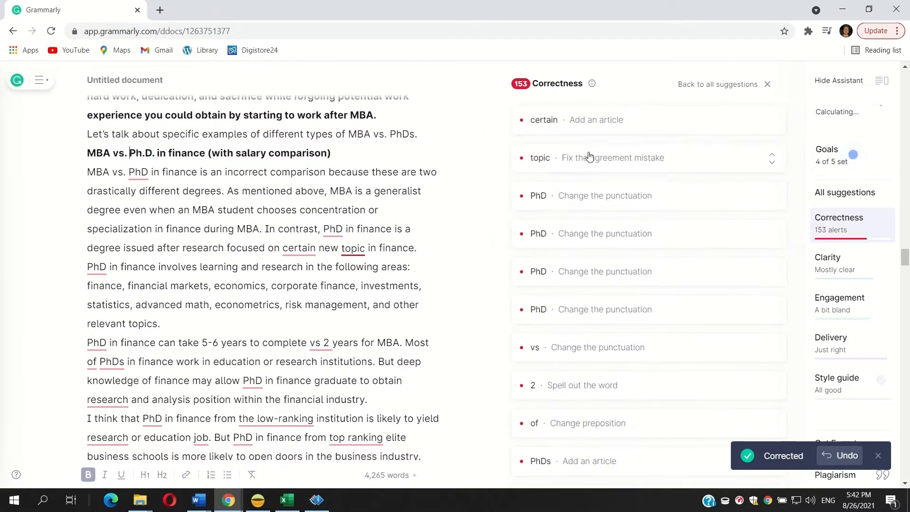
pyautogui.click(574, 127)
pyautogui.click(566, 148)
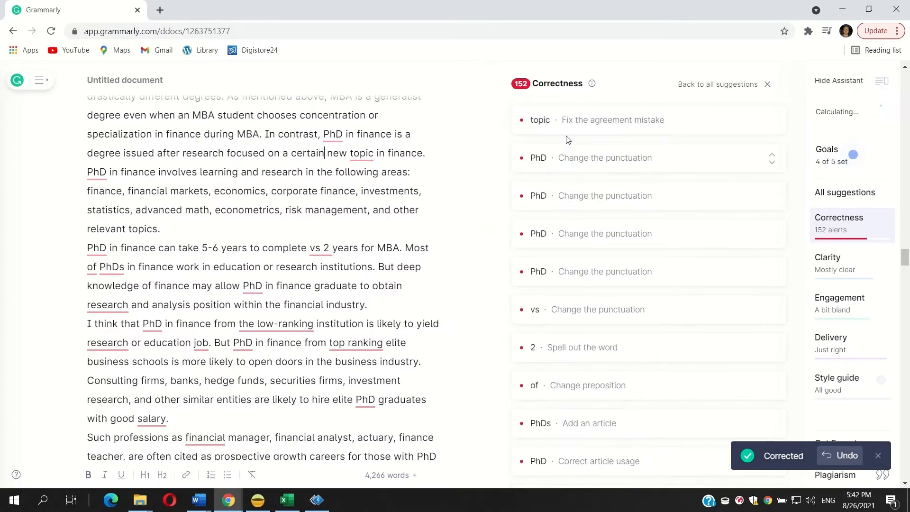
# Step: Change "PhD" to "Ph.D." after "MBA vs." and "In contrast," and at the starts of the two following finance paragraphs
pyautogui.click(579, 131)
pyautogui.click(583, 142)
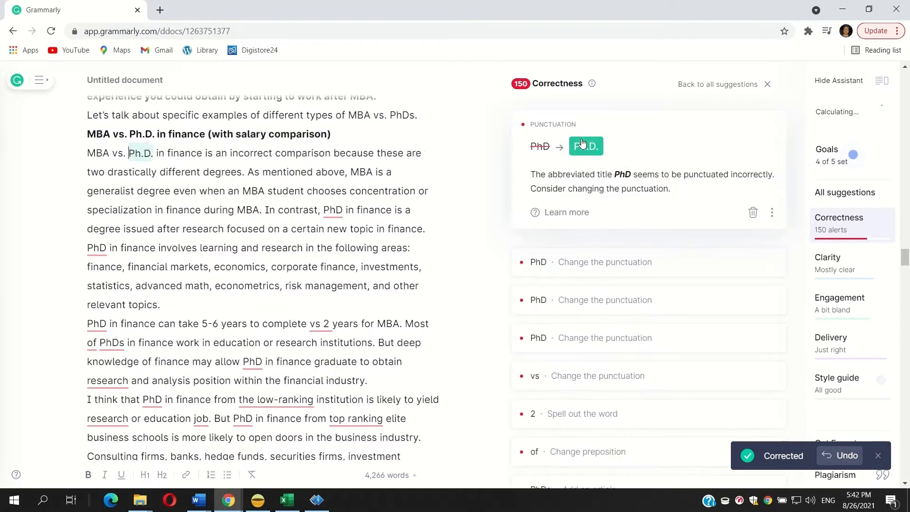
pyautogui.click(577, 124)
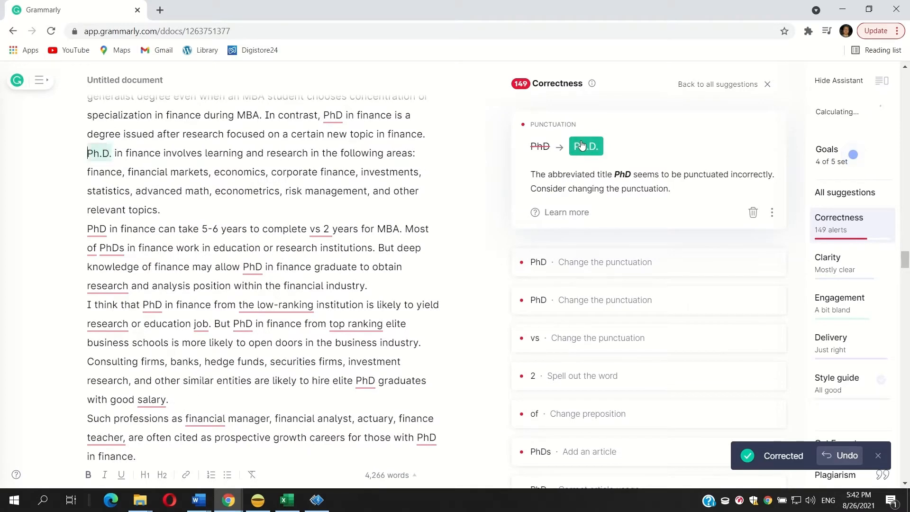
pyautogui.click(568, 124)
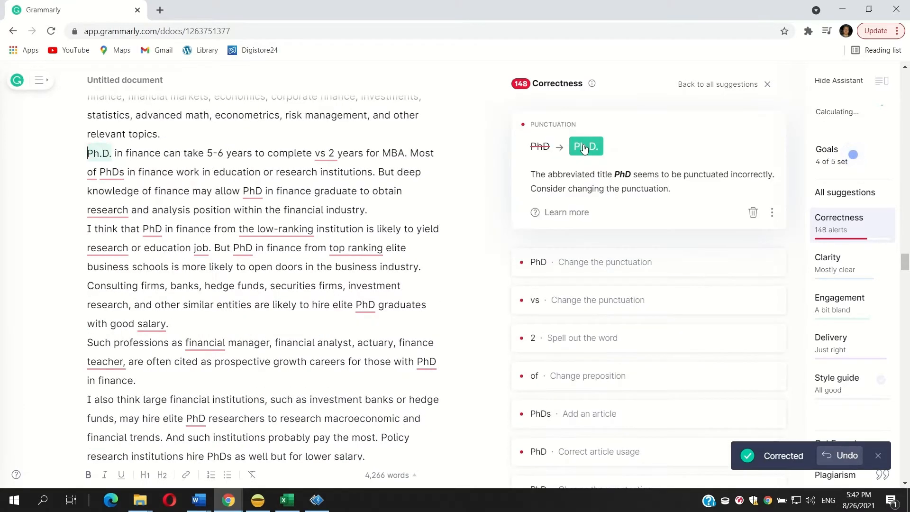
pyautogui.click(581, 125)
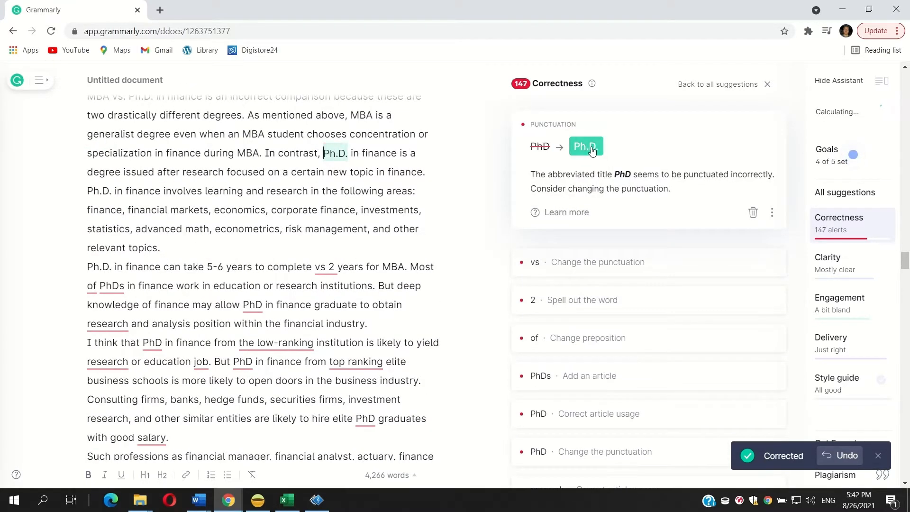
# Step: Correct the paragraph starting "Ph.D. in finance can take" with "vs.", no "of" after "Most", "a PhD" and "a research"
pyautogui.click(575, 124)
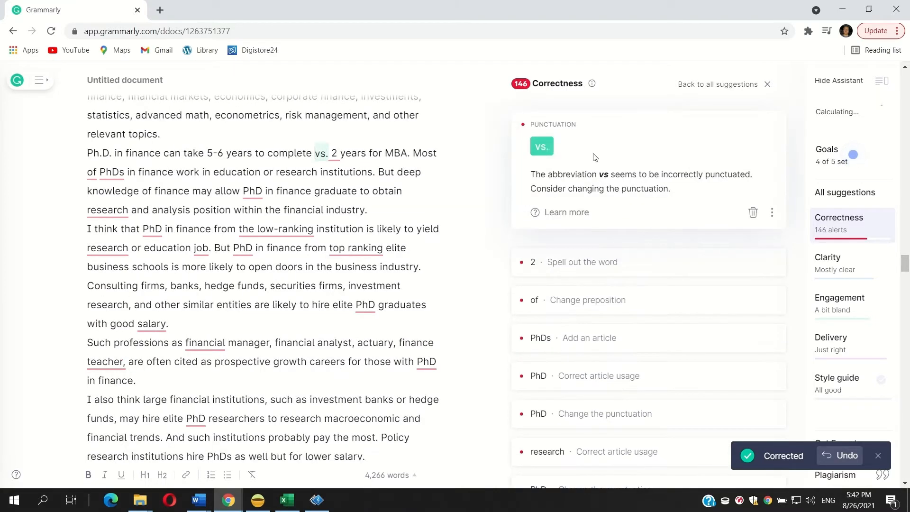
pyautogui.click(562, 122)
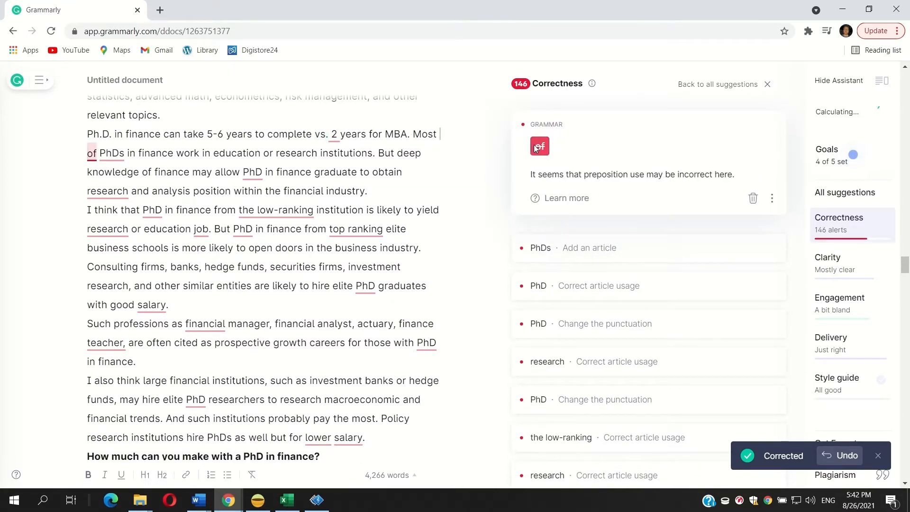
pyautogui.click(538, 147)
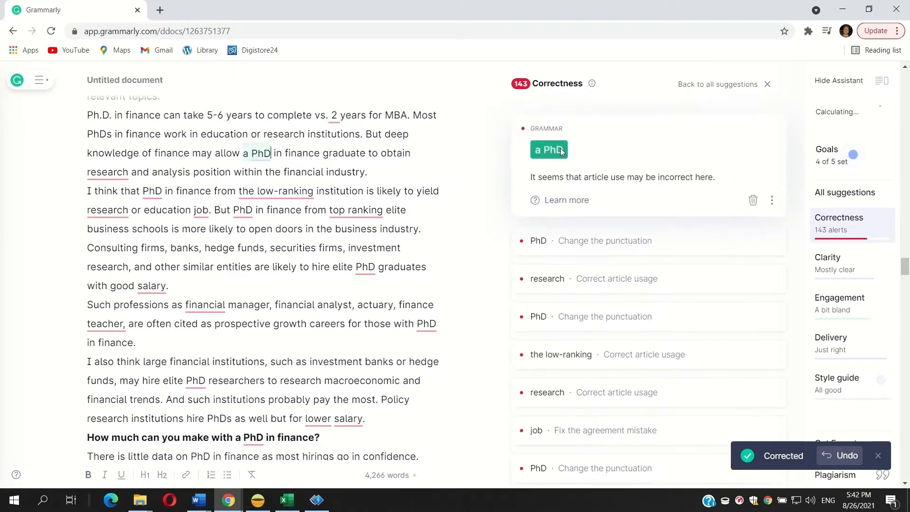
pyautogui.click(560, 151)
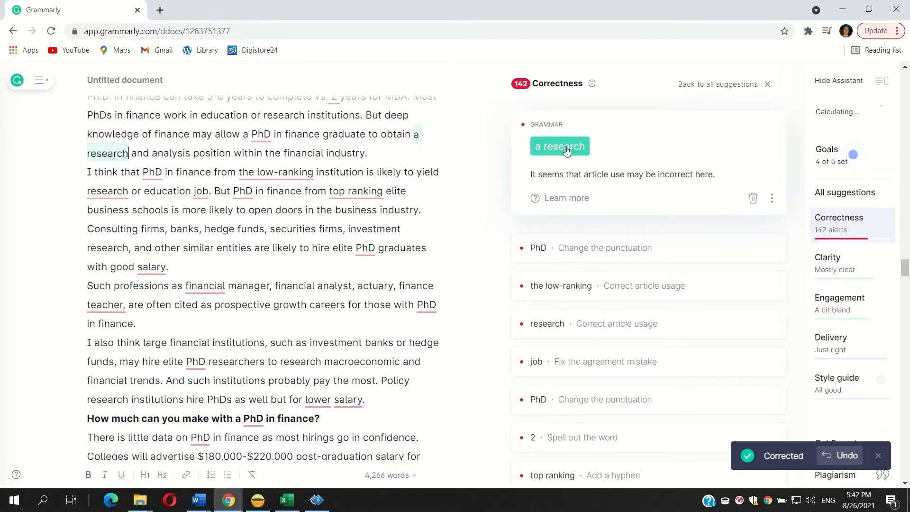
pyautogui.click(566, 150)
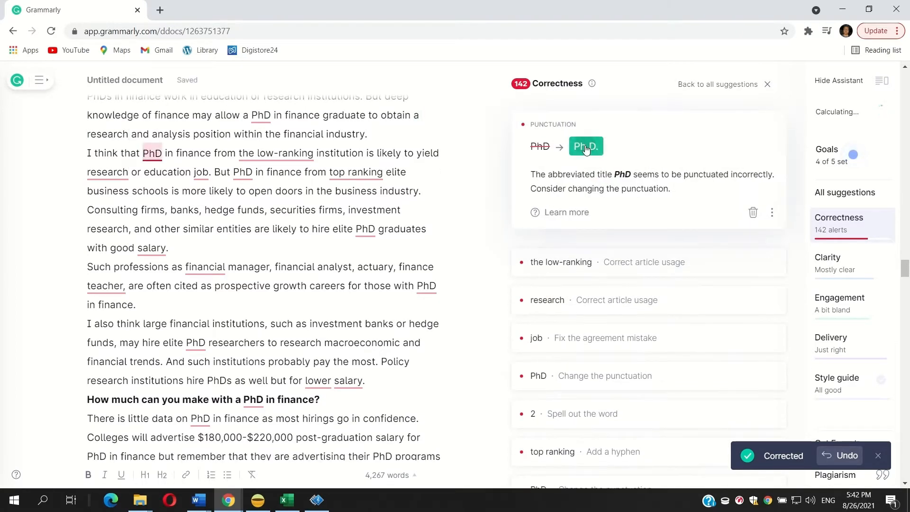
# Step: Correct the sentence starting "I think that" with "Ph.D.", "a low-ranking" and "a research"
pyautogui.click(586, 149)
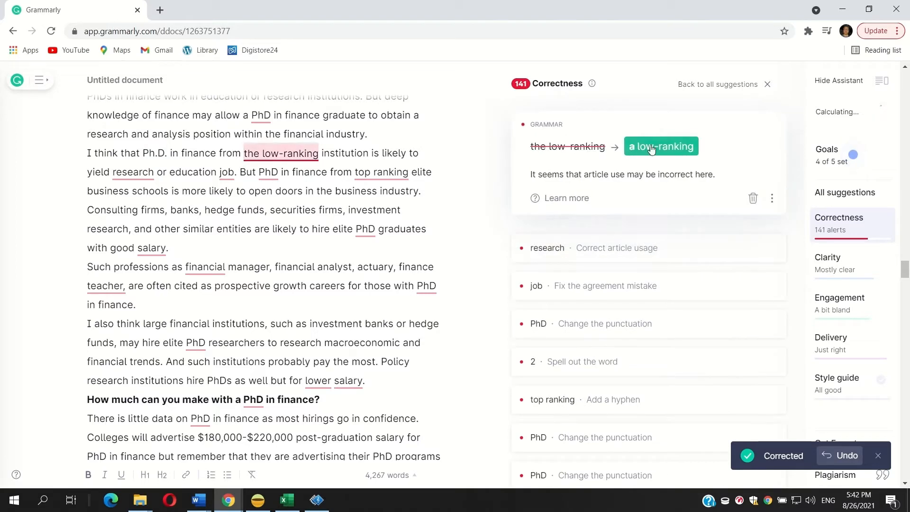
pyautogui.click(652, 148)
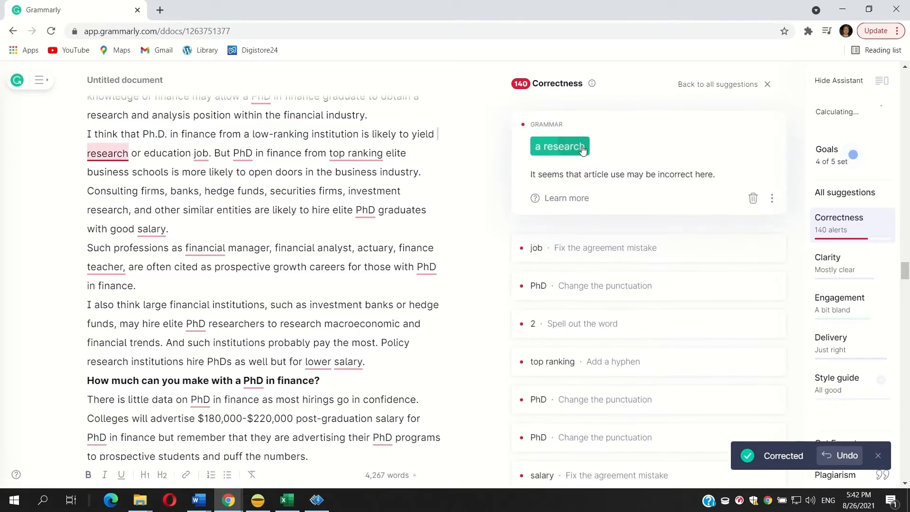
pyautogui.click(583, 149)
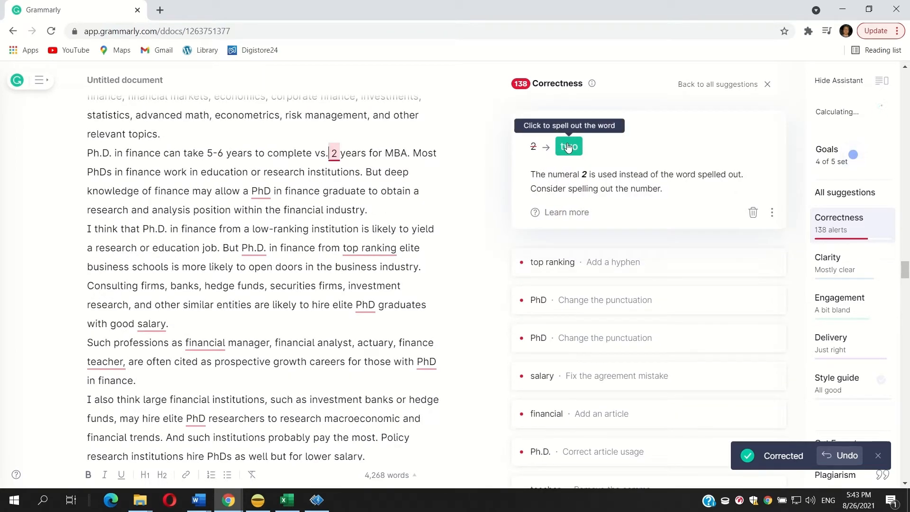
# Step: Spell out "two" before "years for MBA", hyphenate "top-ranking", and change "PhD" to "Ph.D." before "in finance graduate"
pyautogui.click(568, 147)
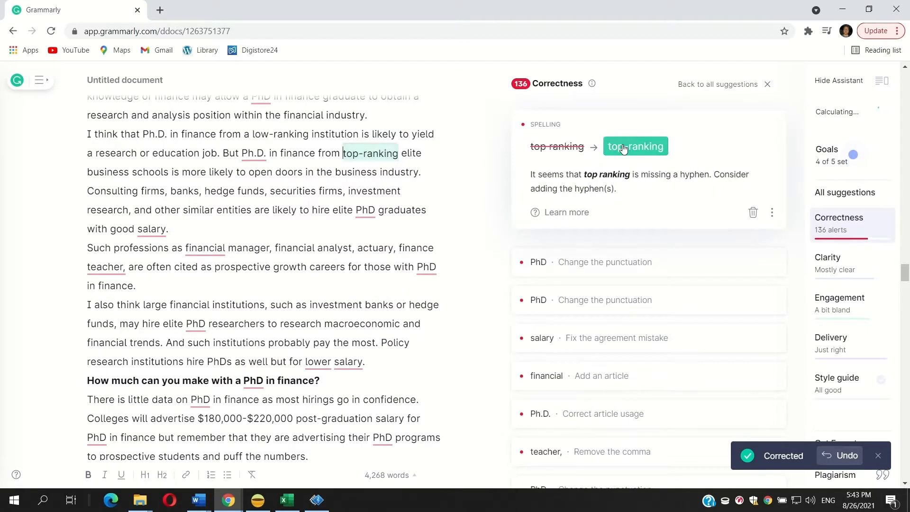
pyautogui.click(623, 148)
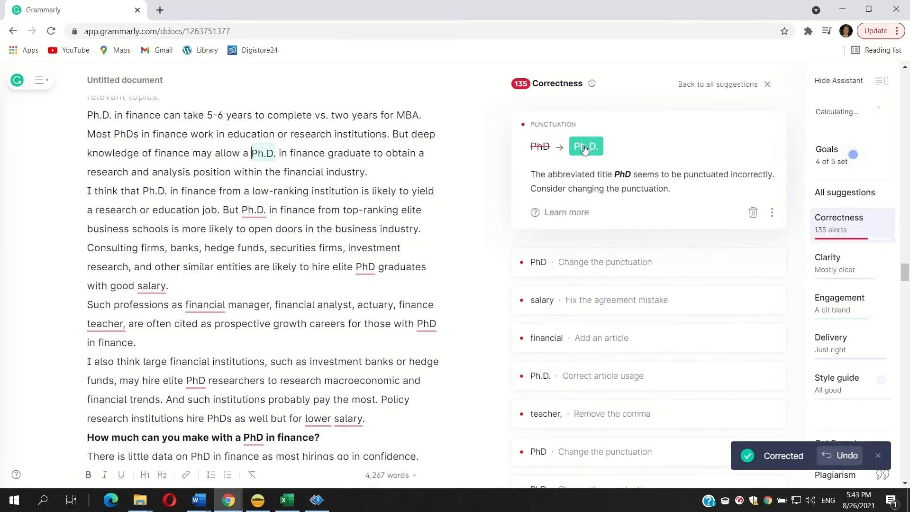
pyautogui.click(578, 143)
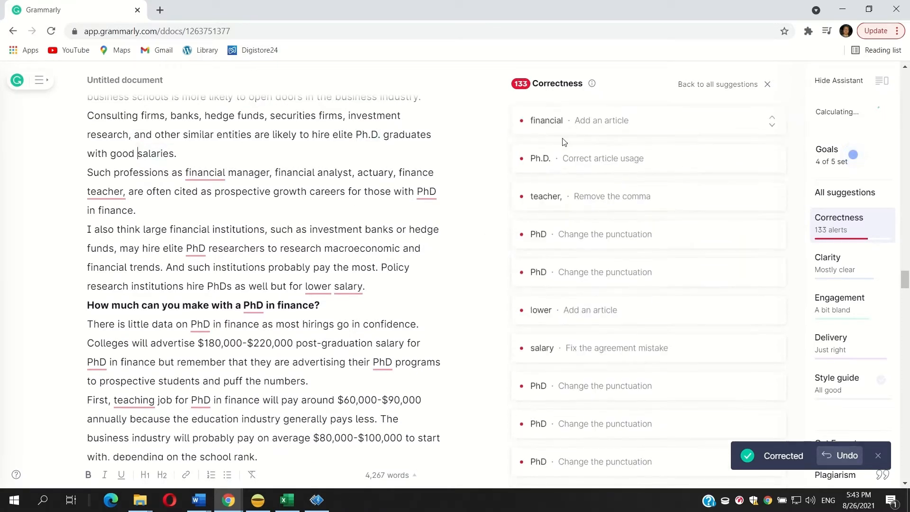
# Step: Add "a" before "financial manager" and before "Ph.D. in finance from top-ranking", and remove the comma after "teacher"
pyautogui.click(549, 130)
pyautogui.click(571, 146)
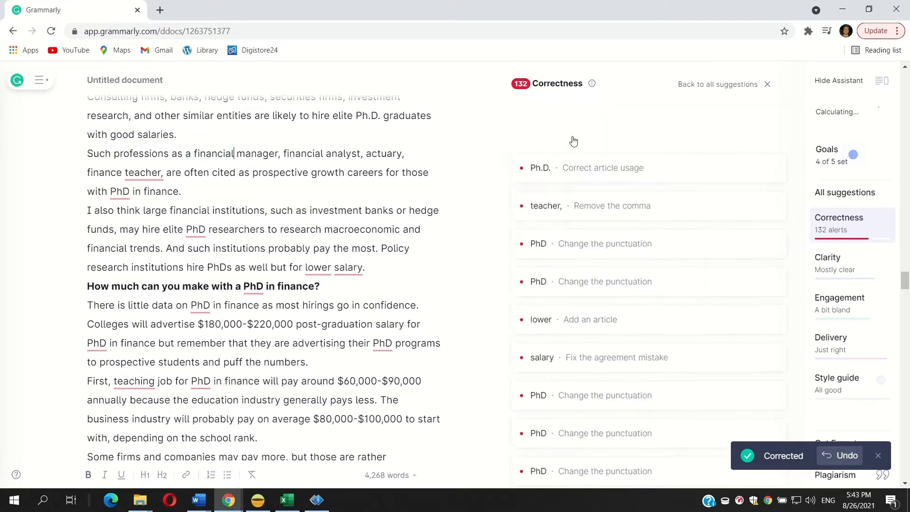
pyautogui.click(563, 150)
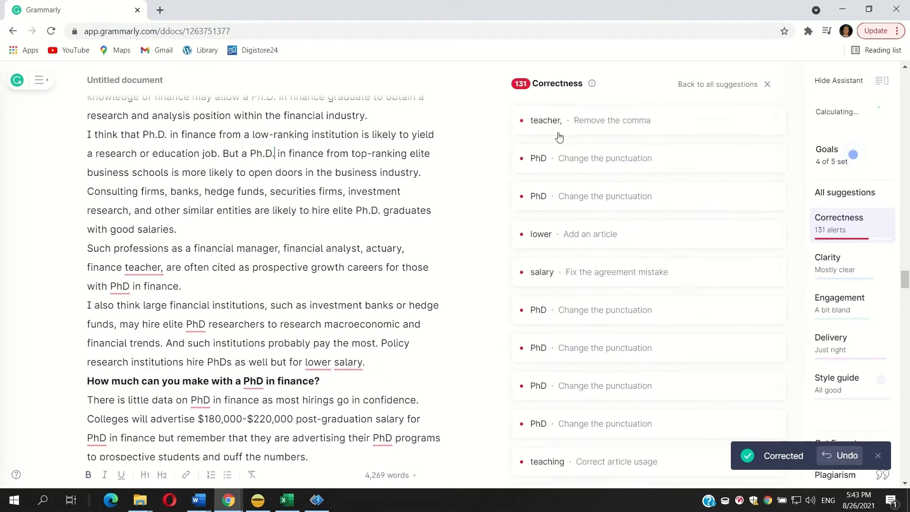
pyautogui.click(570, 149)
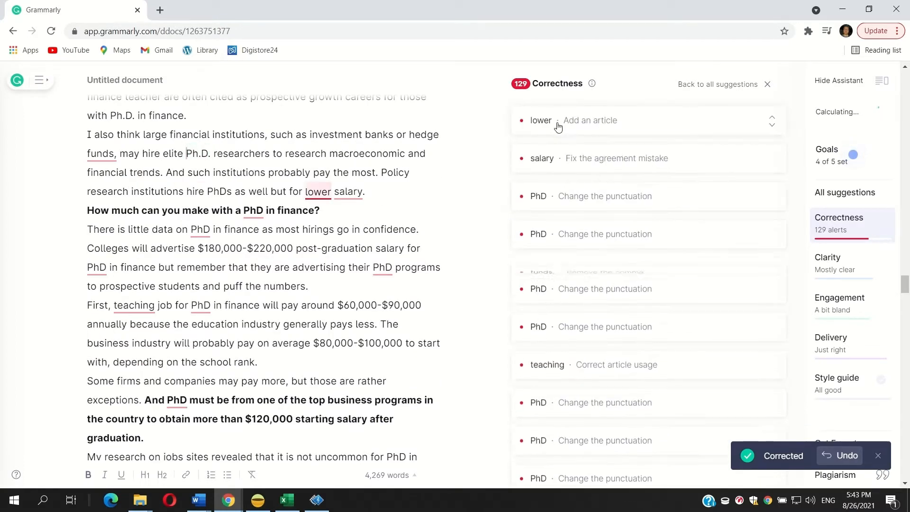
# Step: Change "lower salary" to "a lower salary", use "Ph.D." in the "How much can you make" heading and its first sentence, and remove the comma after "funds"
pyautogui.click(567, 156)
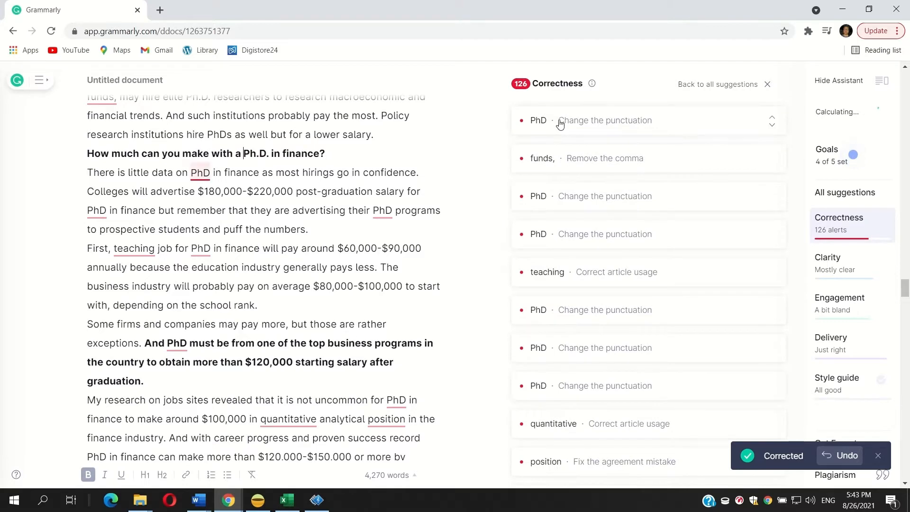
pyautogui.click(560, 123)
pyautogui.click(565, 125)
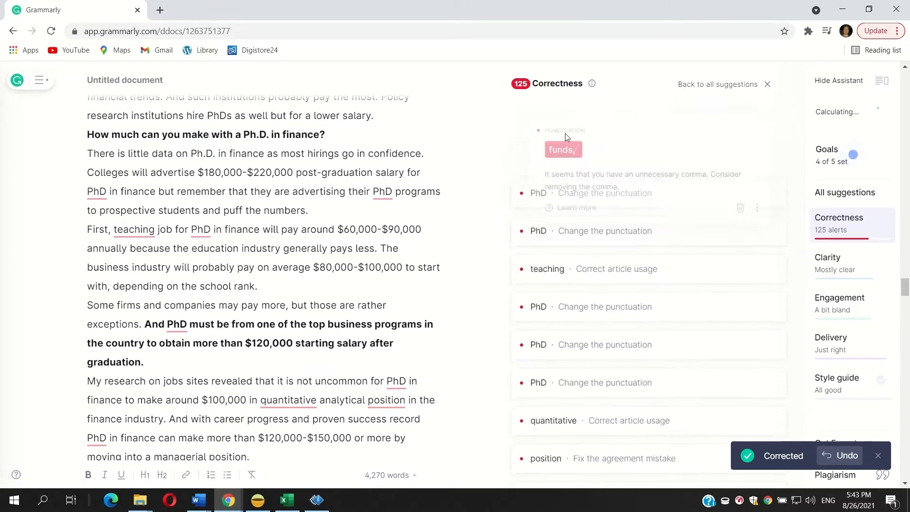
pyautogui.click(567, 149)
# Step: Change both "PhD" mentions to "Ph.D." in the sentence starting with "Colleges will advertise"
pyautogui.click(555, 125)
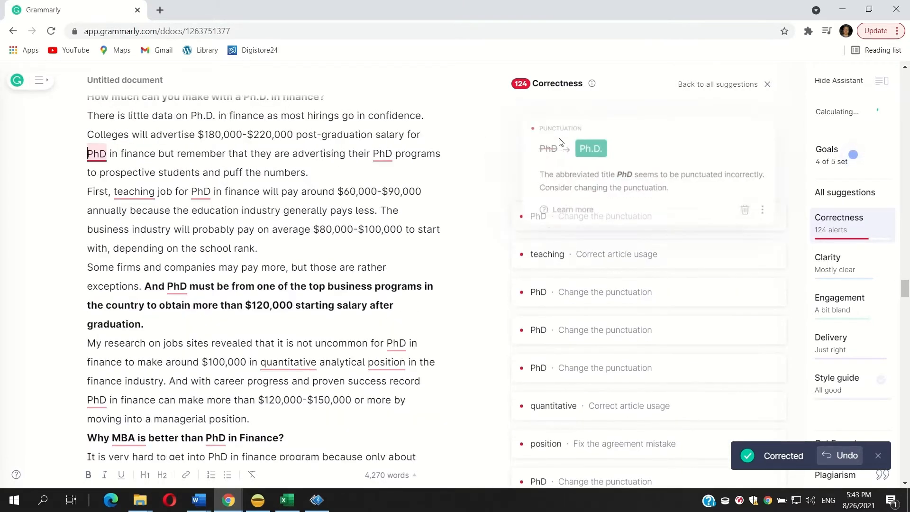
pyautogui.click(587, 148)
pyautogui.click(571, 126)
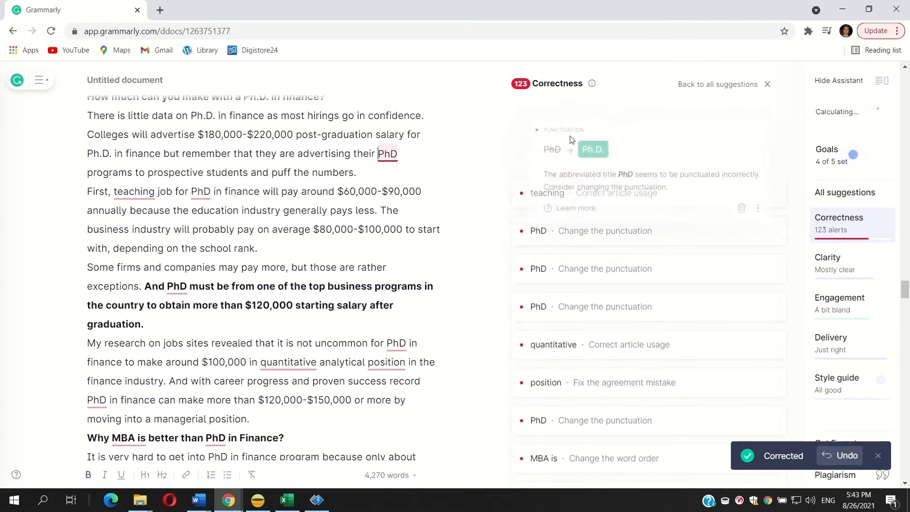
pyautogui.click(586, 150)
# Step: Change "teaching job" to "a teaching job" and "PhD" to "Ph.D." in the sentences through "My research on jobs sites"
pyautogui.click(567, 124)
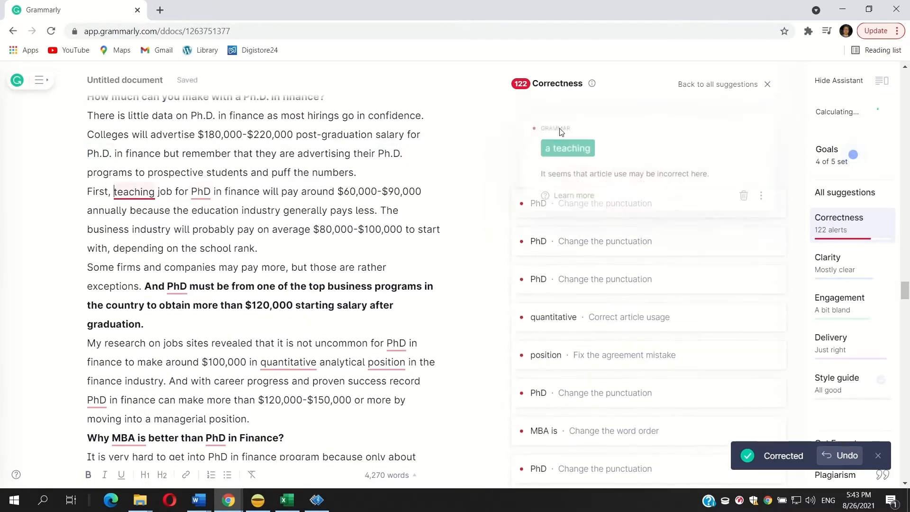
pyautogui.click(575, 149)
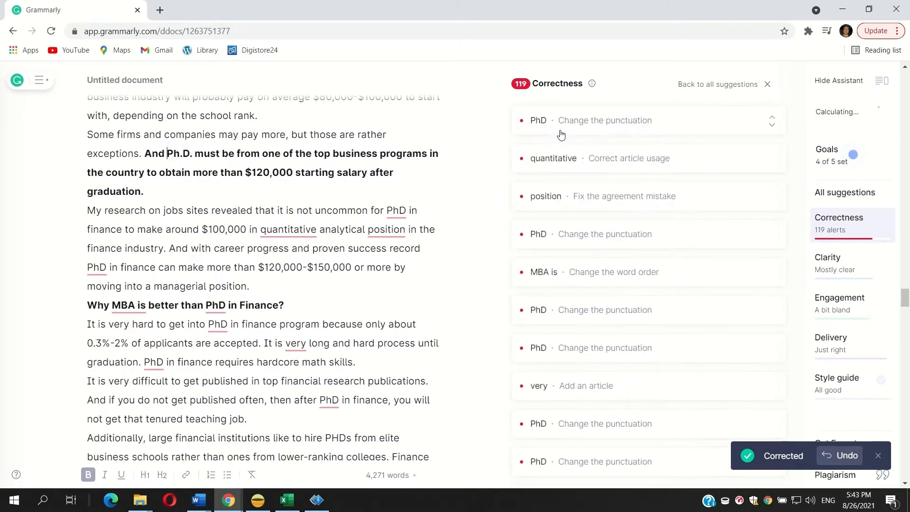
pyautogui.click(578, 148)
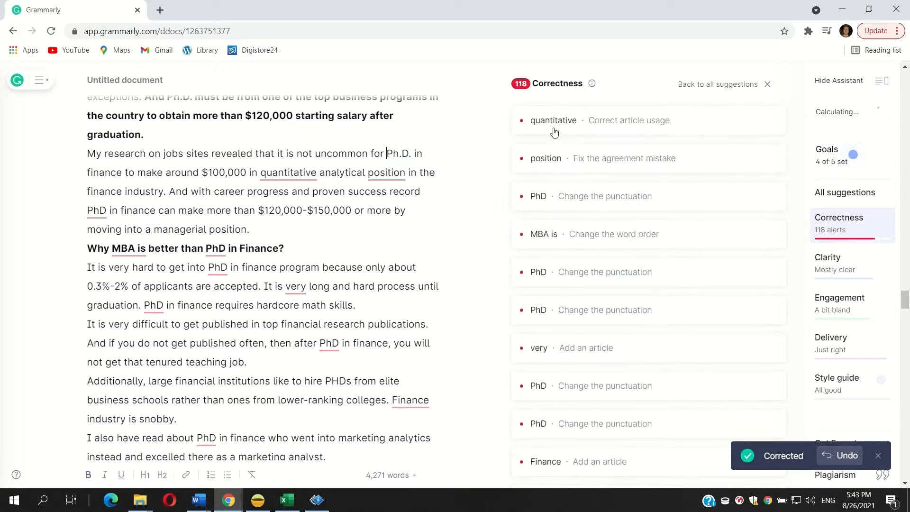
# Step: Add "a" before "quantitative", reword the heading to "Why is MBA better than Ph.D. in Finance?", and use "Ph.D." in the sentences just before and after it
pyautogui.click(580, 148)
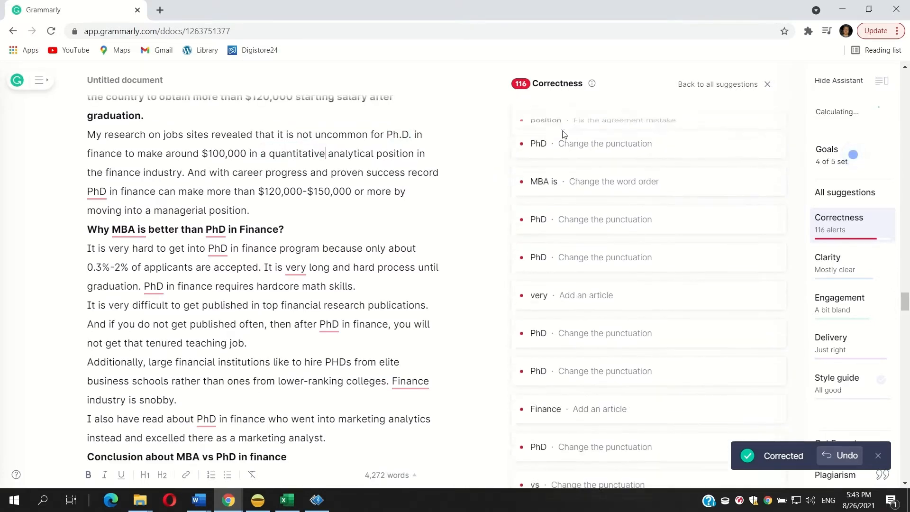
pyautogui.click(582, 146)
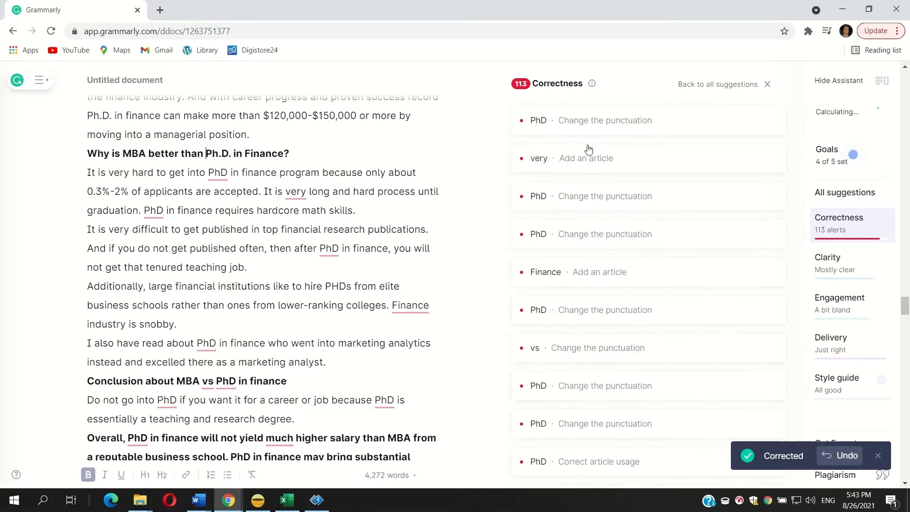
pyautogui.click(586, 148)
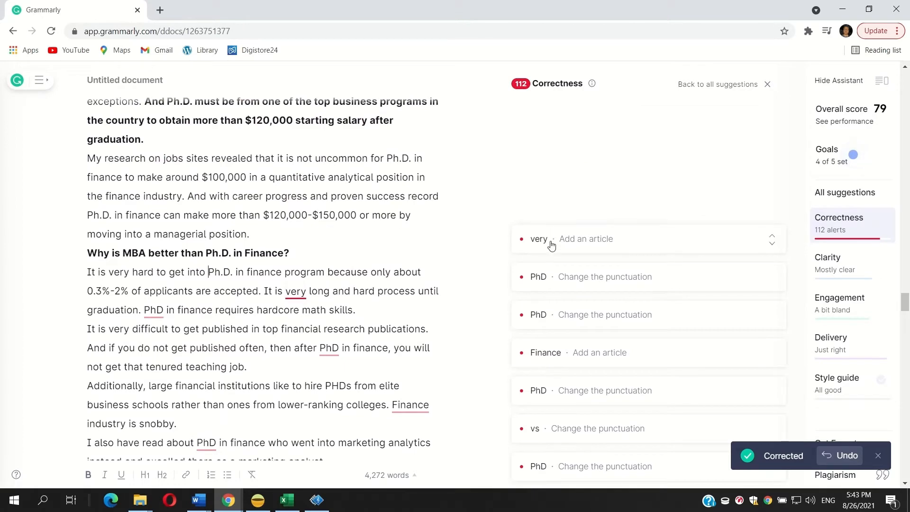
# Step: Add "a" before "very long and hard process" and use "Ph.D." in the "hardcore math skills" and "published often" sentences
pyautogui.click(551, 244)
pyautogui.click(551, 242)
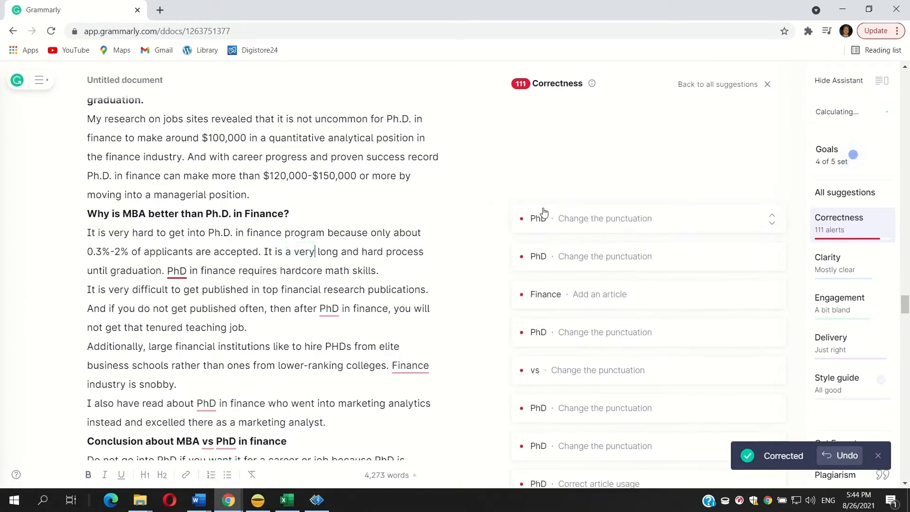
pyautogui.click(545, 217)
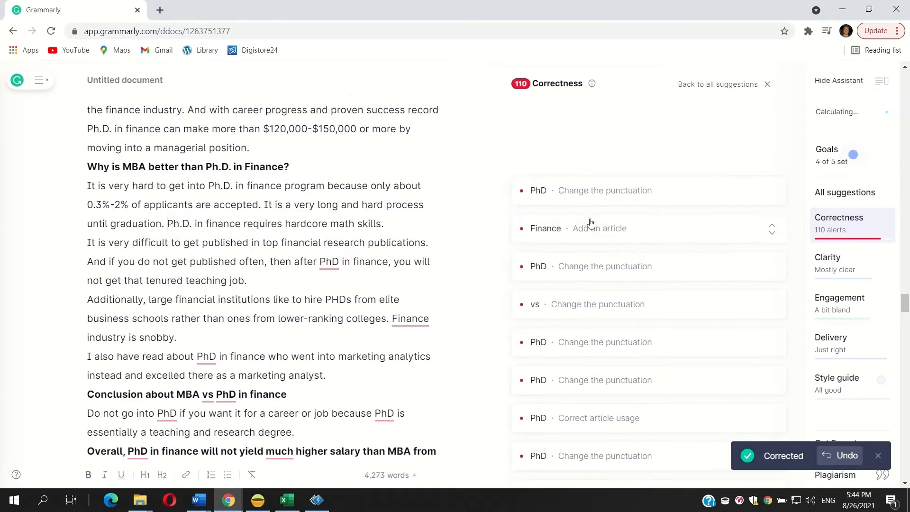
pyautogui.click(571, 190)
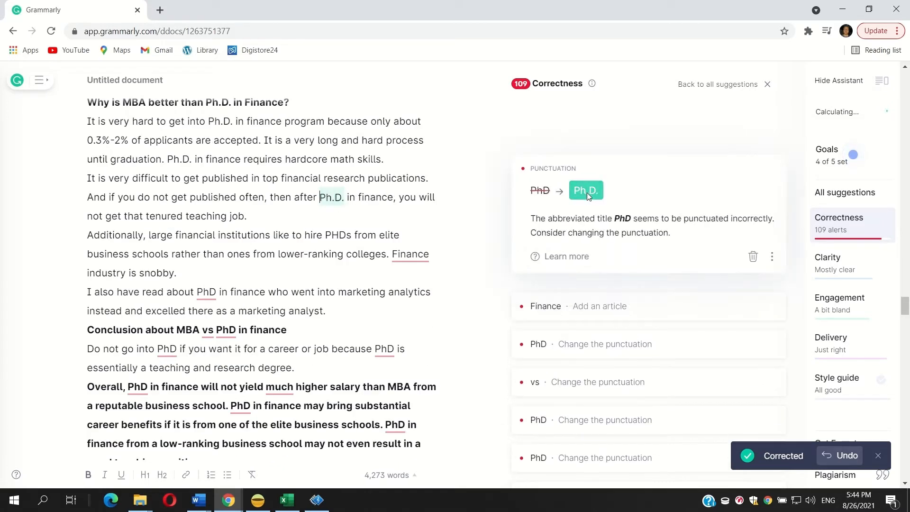
pyautogui.click(587, 192)
# Step: Change "Finance industry" to "The finance industry" and use "Ph.D." in the "I also have read about" sentence
pyautogui.click(574, 176)
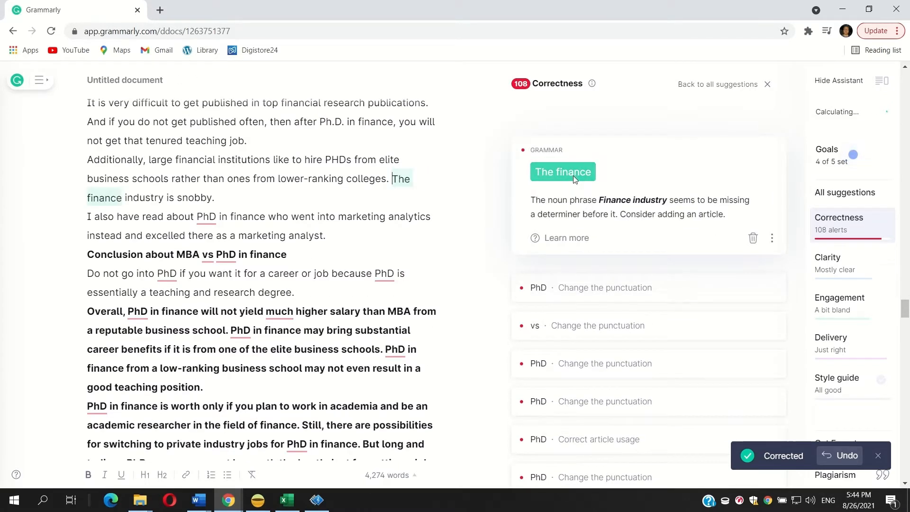
pyautogui.click(573, 175)
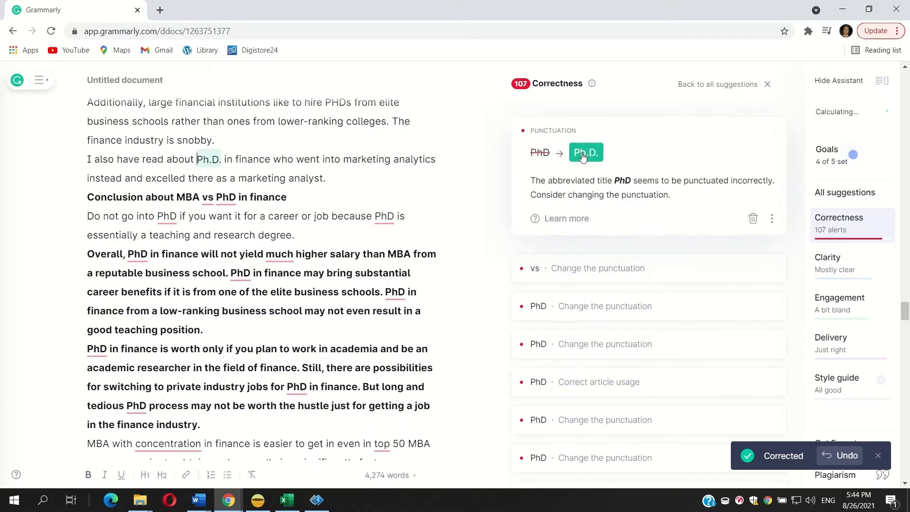
pyautogui.click(583, 153)
# Step: Use "vs." in the "Conclusion about MBA" heading, "Ph.D." after "Do not go into", and "a PhD" after "because"
pyautogui.click(549, 127)
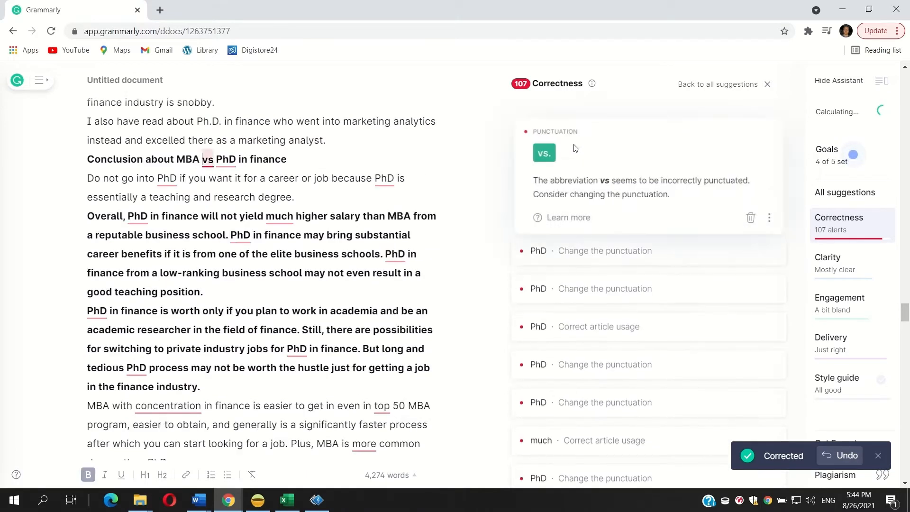
pyautogui.click(537, 154)
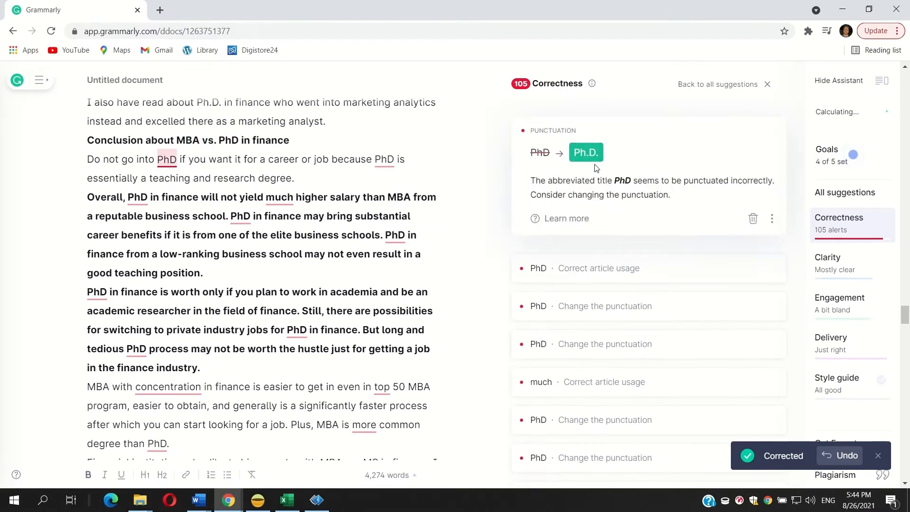
pyautogui.click(594, 162)
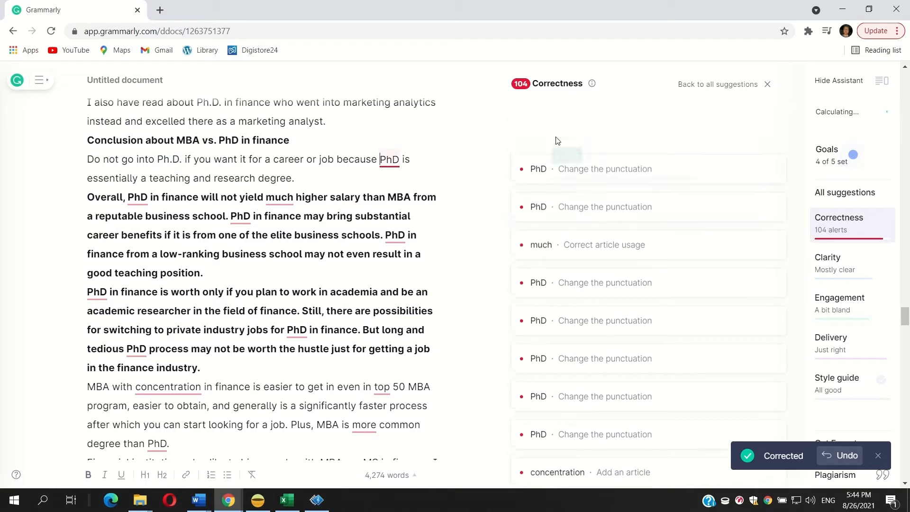
pyautogui.click(552, 152)
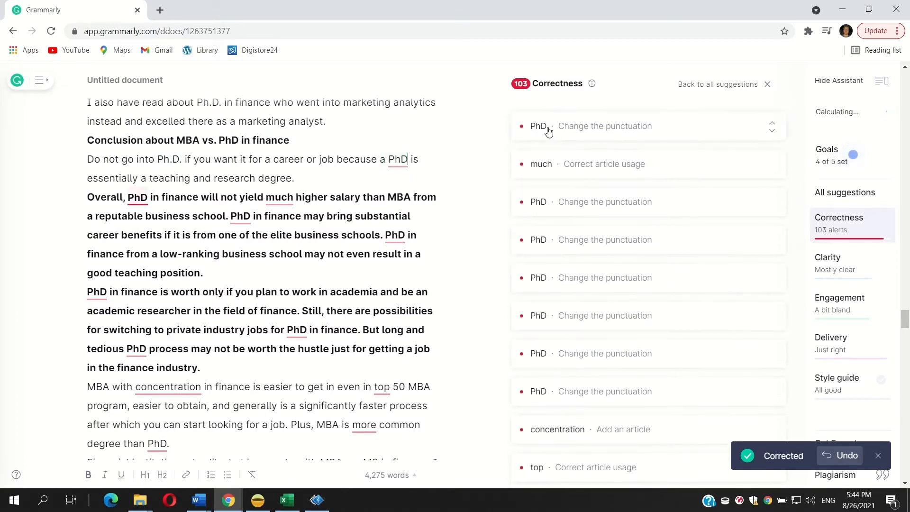
# Step: In the bold paragraph starting with "Overall", change the three "PhD" mentions to "Ph.D." and add "a" before "much higher salary"
pyautogui.click(584, 155)
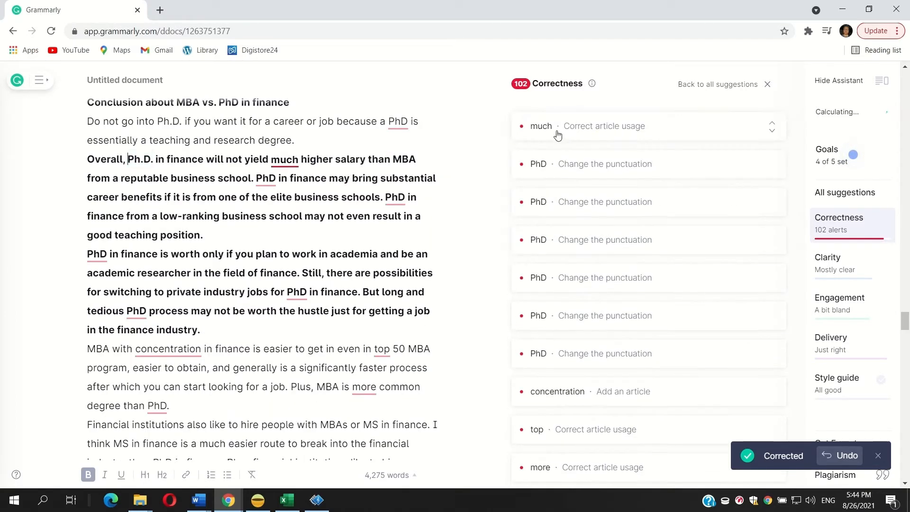
pyautogui.click(566, 156)
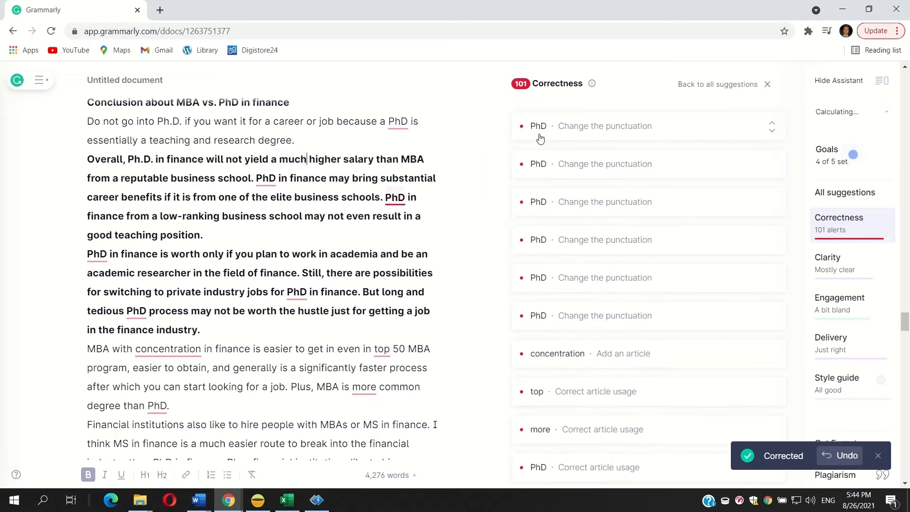
pyautogui.click(594, 154)
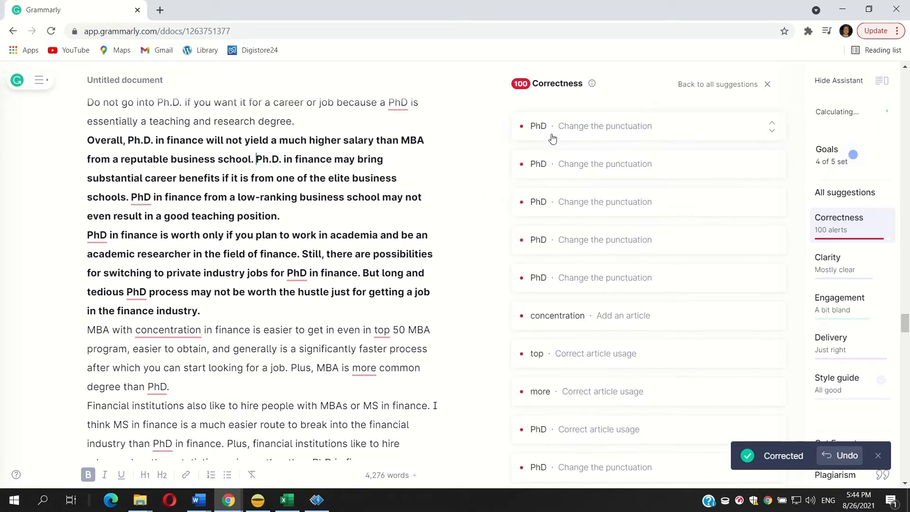
pyautogui.click(585, 153)
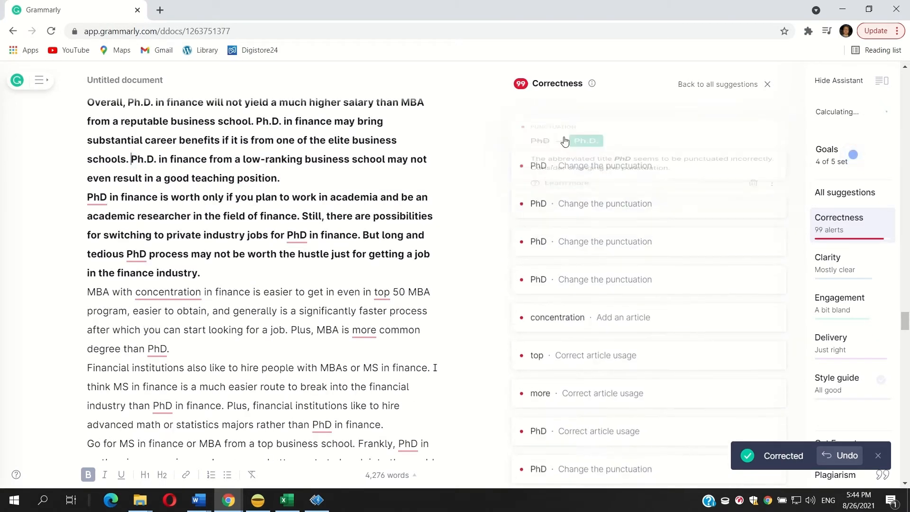
# Step: Change "PhD" to "Ph.D." three times in the bold "worth only if you plan to work in academia" paragraph and once before "is essentially a teaching"
pyautogui.click(585, 152)
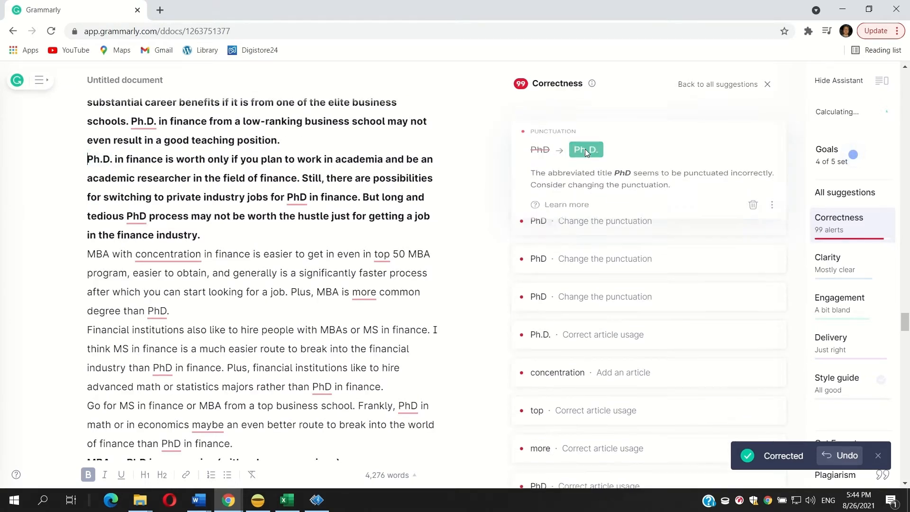
pyautogui.click(579, 154)
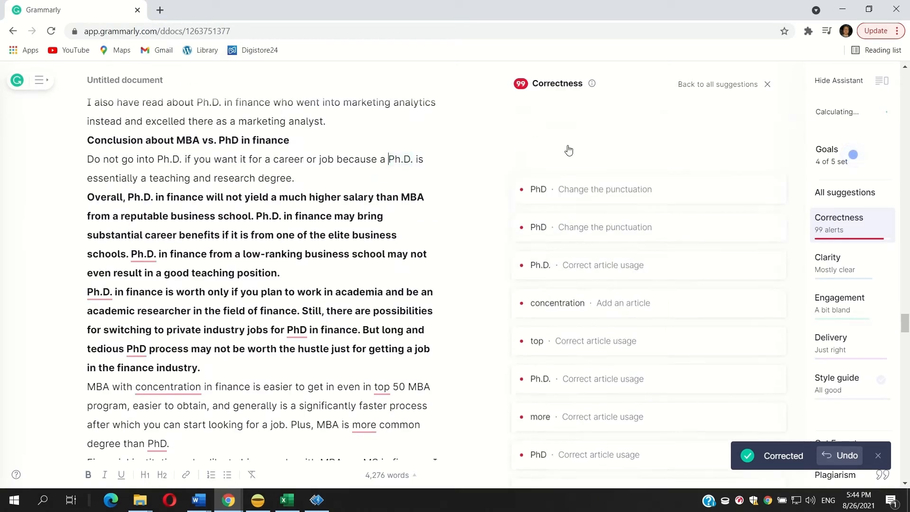
pyautogui.click(589, 153)
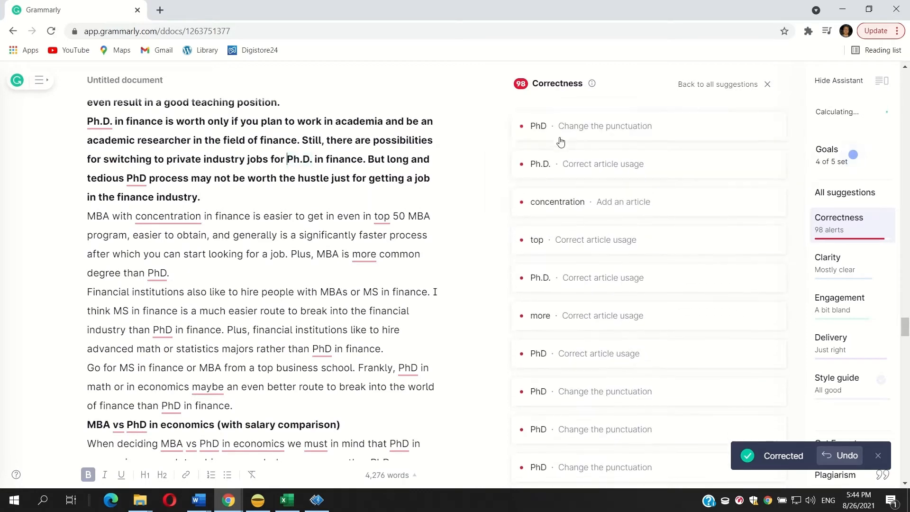
pyautogui.click(583, 152)
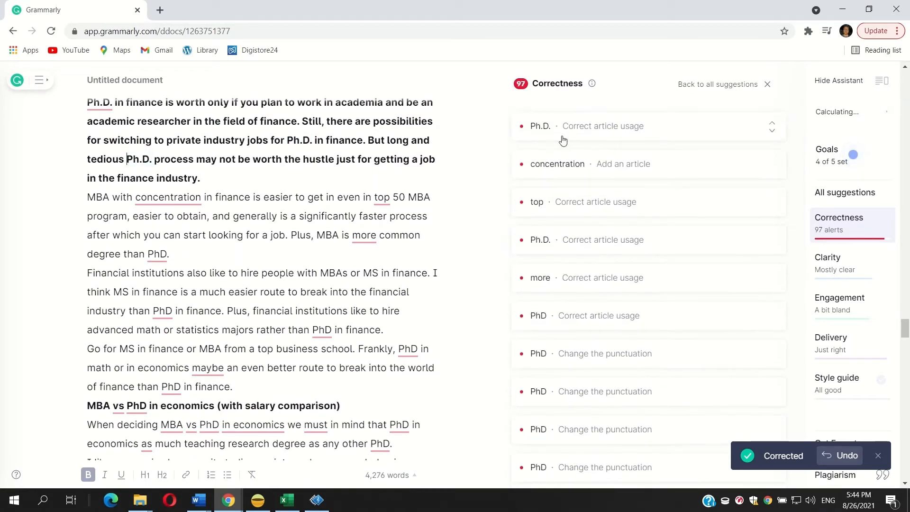
# Step: Accept "A ph.D." in the "low-ranking business school" and "is worth only" sentences, and insert "a" before "concentration" and "the" before "top 50"
pyautogui.click(552, 152)
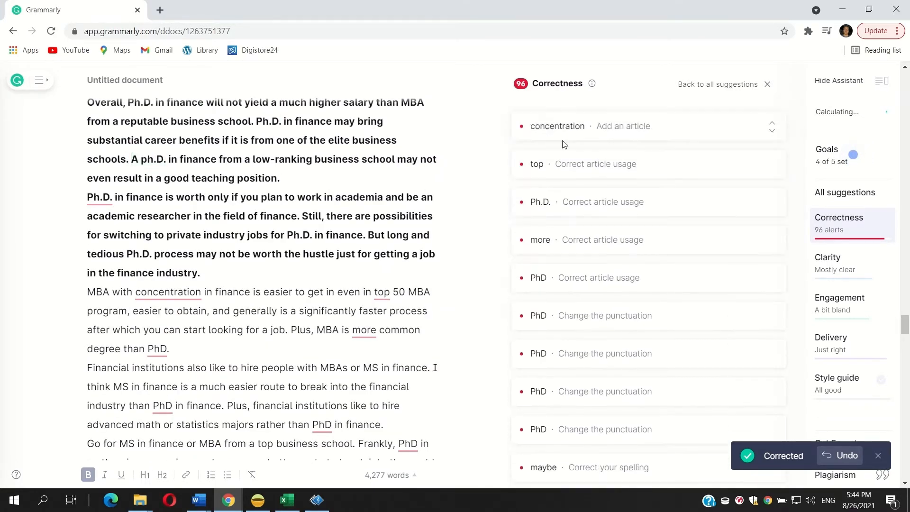
pyautogui.click(567, 154)
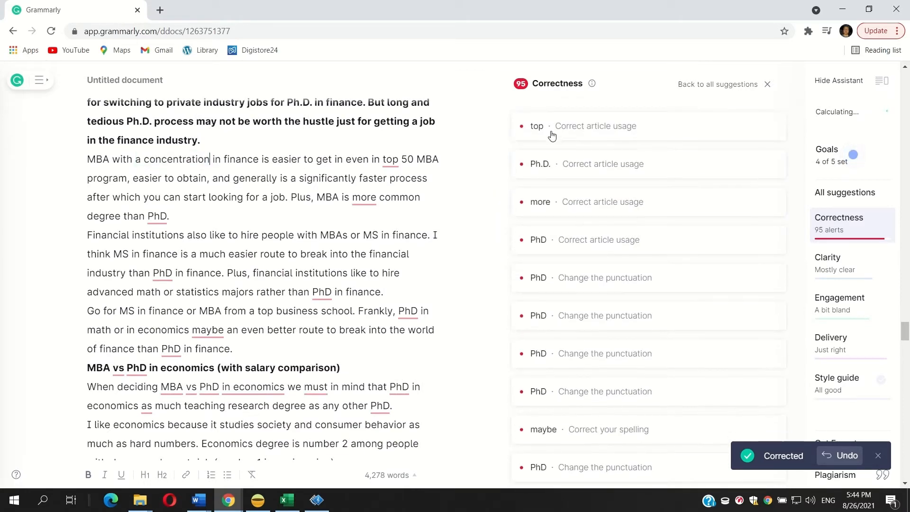
pyautogui.click(567, 153)
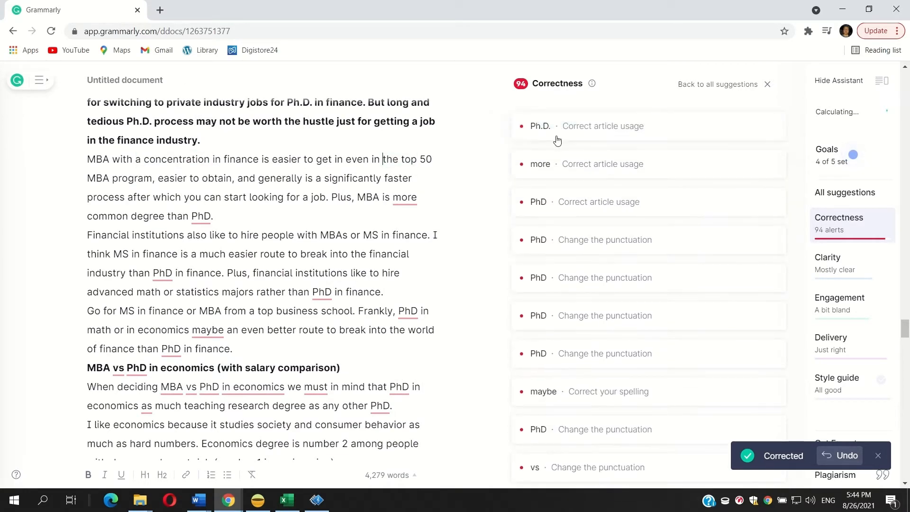
pyautogui.click(562, 153)
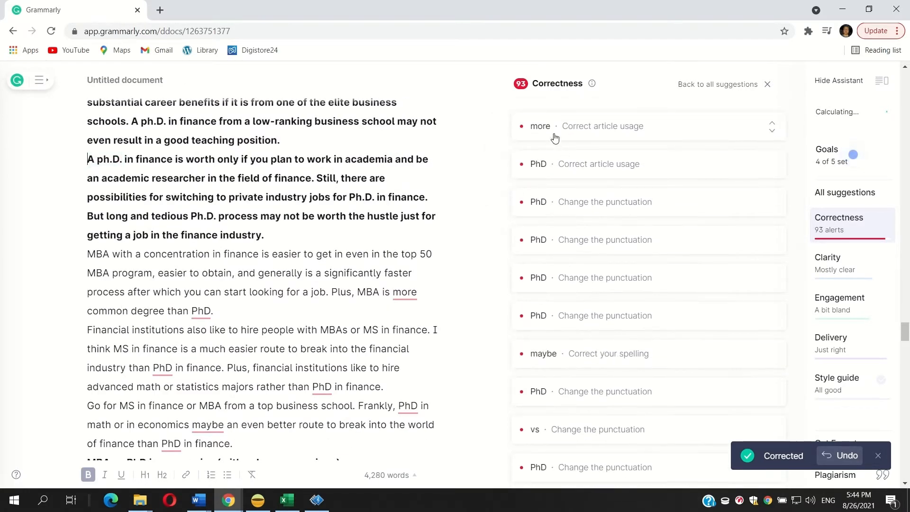
# Step: Correct the text to "a more common degree than a PhD", use "Ph.D." in the next two paragraphs, and change "maybe" to "may be"
pyautogui.click(562, 153)
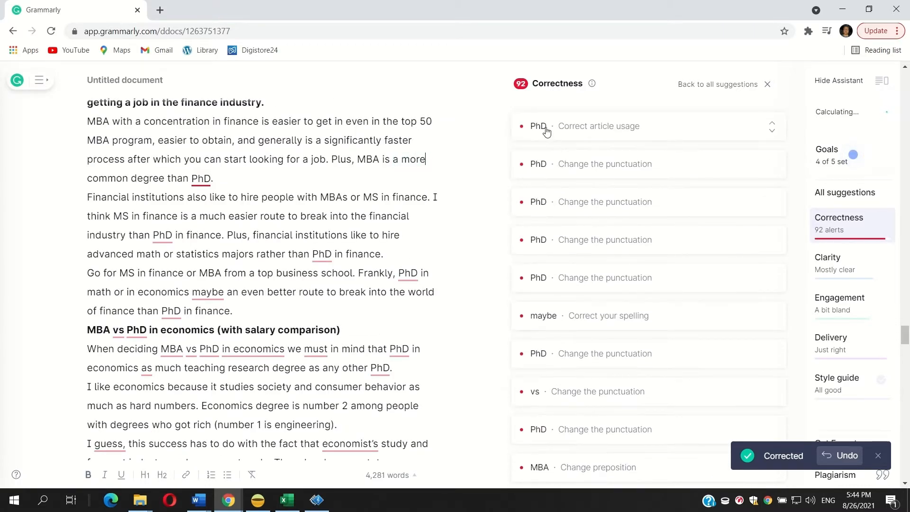
pyautogui.click(556, 152)
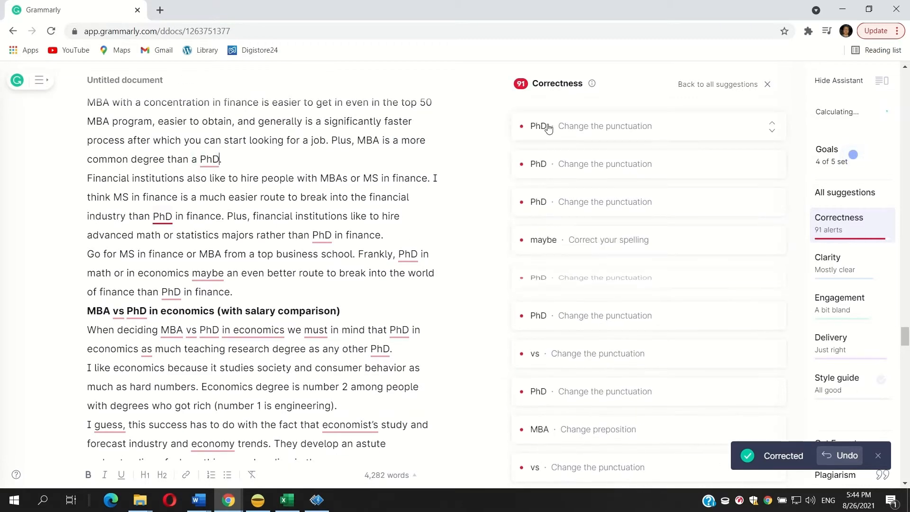
pyautogui.click(581, 155)
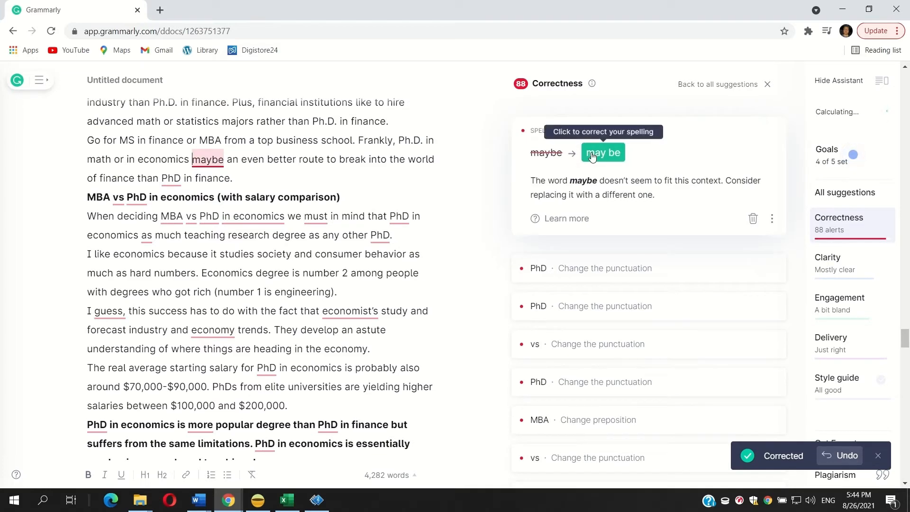
pyautogui.click(591, 154)
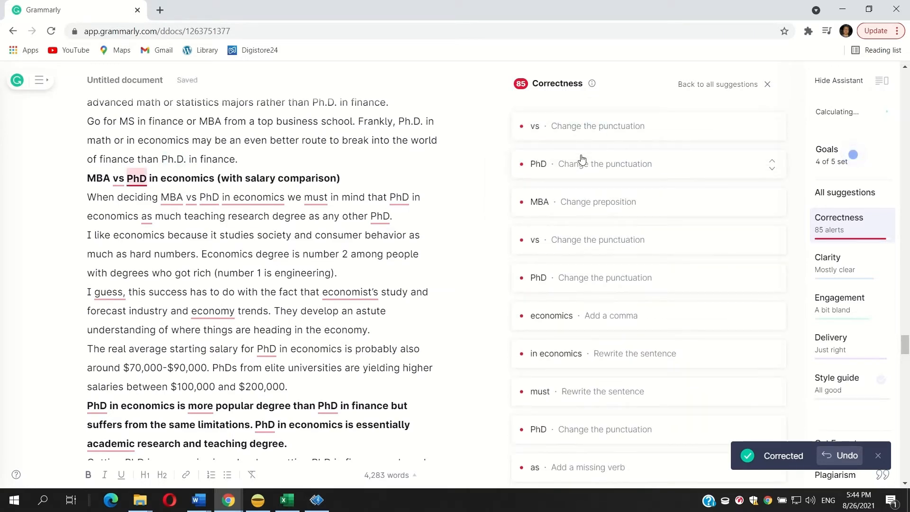
# Step: Change "vs" to "vs." in the economics salary comparison heading and "deciding MBA" to "deciding on MBA" in the sentence below it
pyautogui.click(568, 128)
pyautogui.click(541, 153)
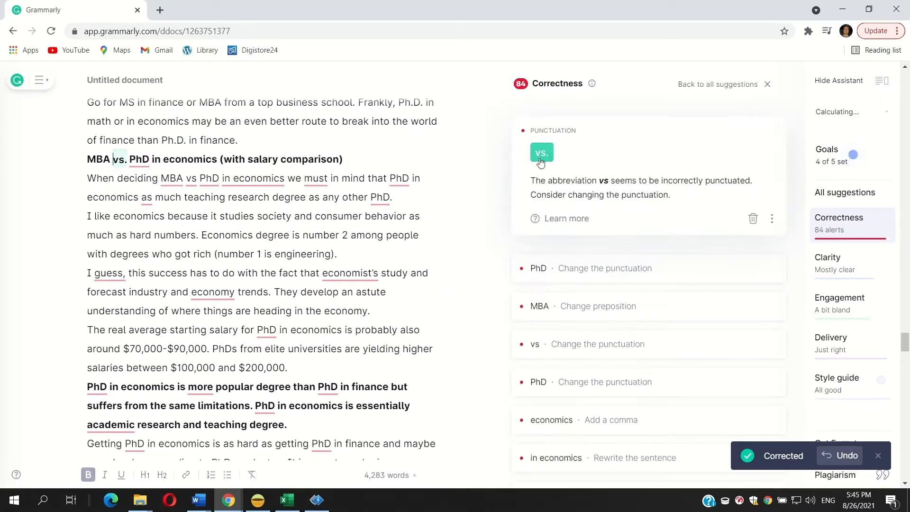
pyautogui.click(551, 134)
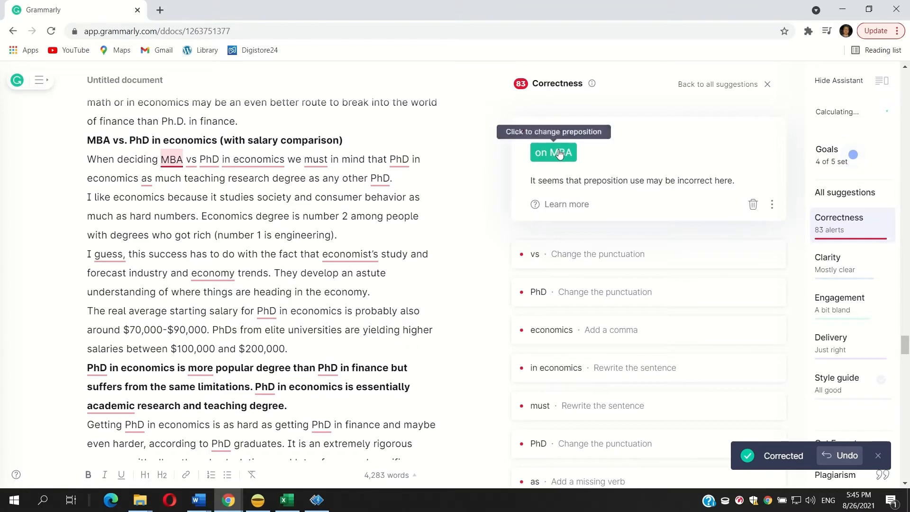
pyautogui.click(559, 154)
# Step: Use "Ph.D." and "must live" in the "When deciding on MBA" sentence, and change "PhD" to "Ph.D." in the "Conclusion about MBA" heading
pyautogui.click(557, 129)
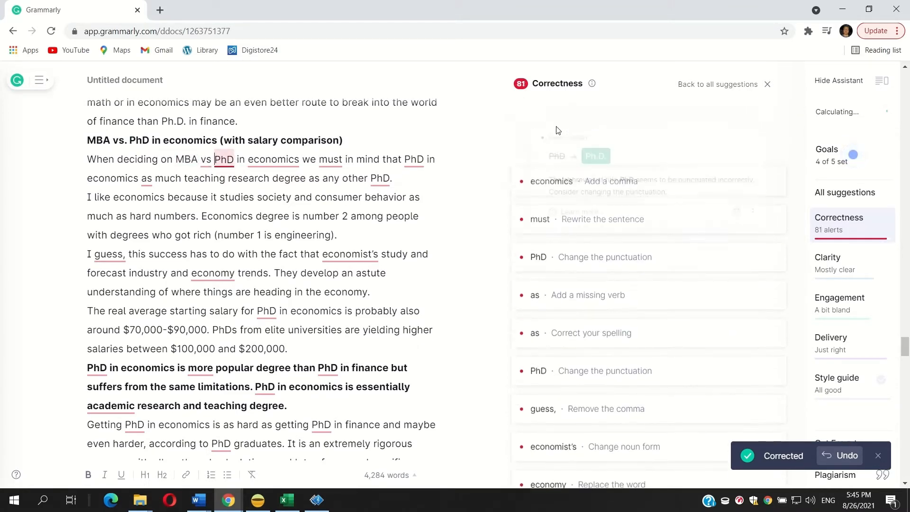
pyautogui.click(583, 154)
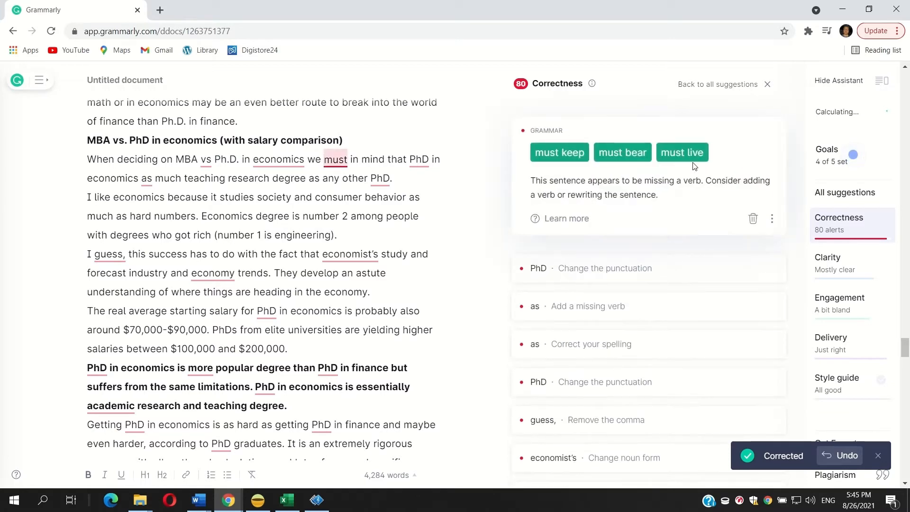
pyautogui.click(687, 152)
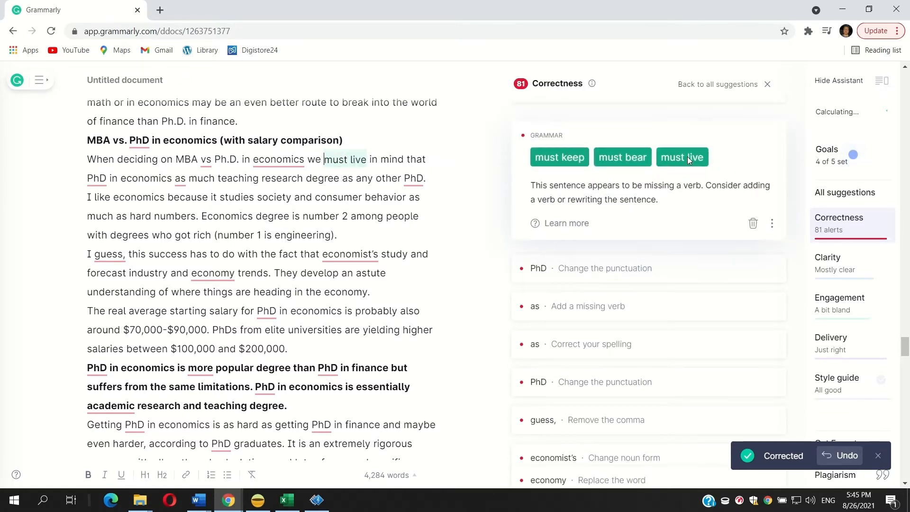
pyautogui.scroll(1, 485, 200)
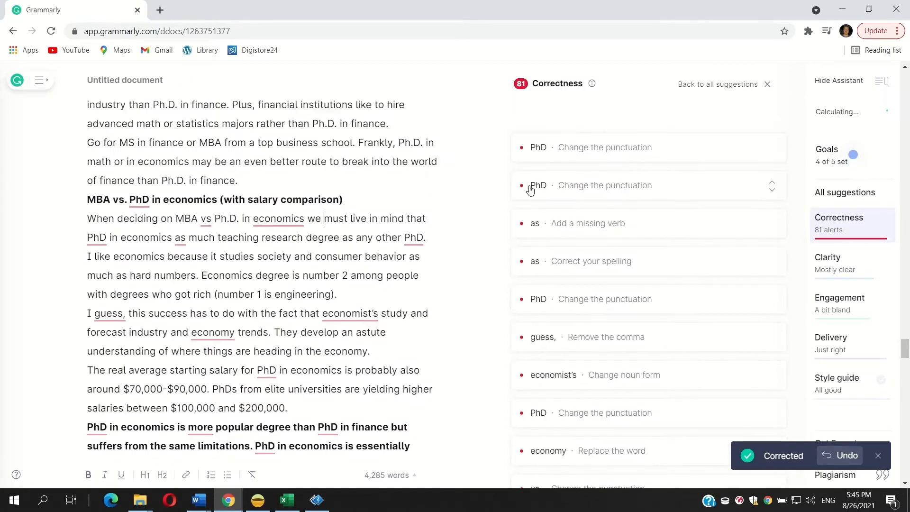
pyautogui.click(552, 153)
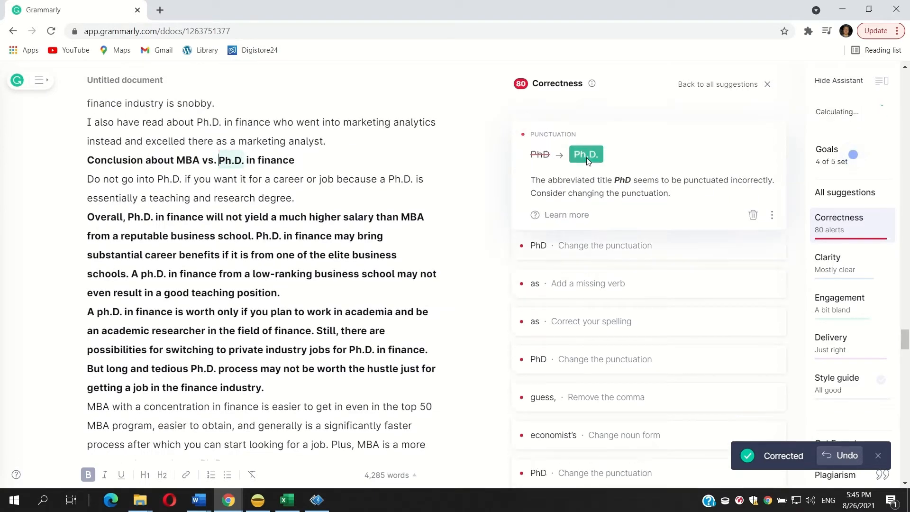
# Step: Correct the economics sentence to "Ph.D. in economics is as much" and punctuate "any other PhD" as "any other Ph.D."
pyautogui.click(587, 154)
pyautogui.click(572, 135)
pyautogui.click(586, 153)
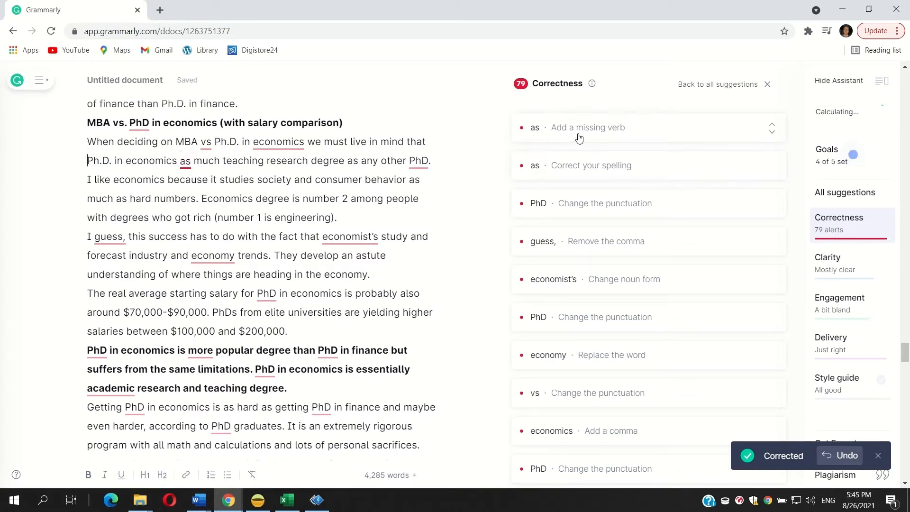
pyautogui.click(579, 138)
pyautogui.click(558, 163)
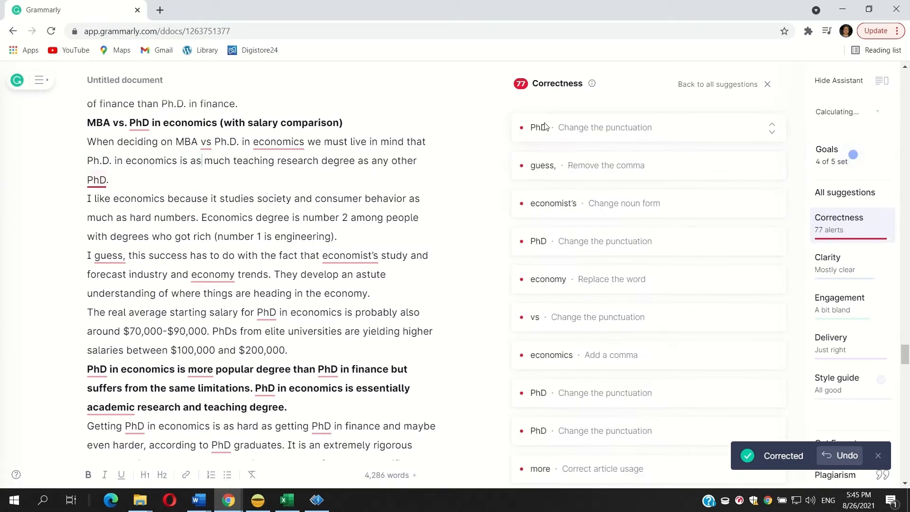
pyautogui.click(554, 135)
pyautogui.click(585, 156)
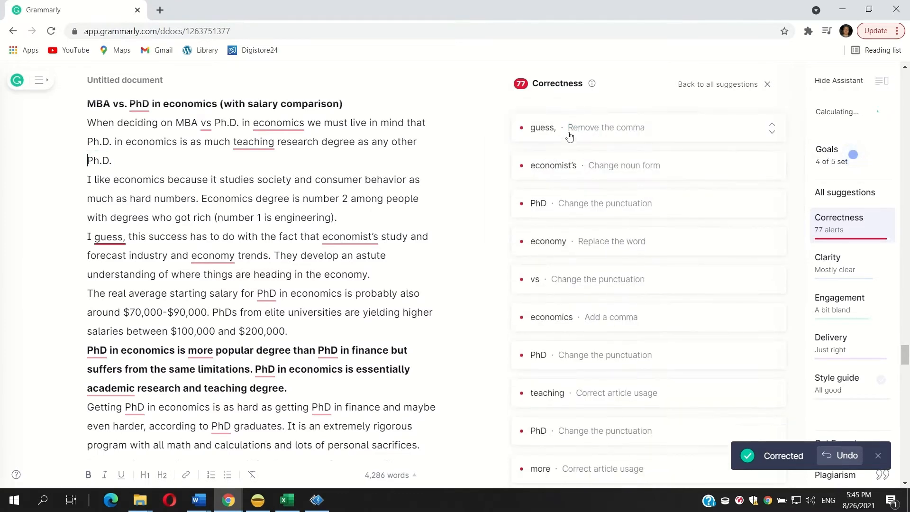
# Step: Correct the "I guess" sentence by removing the comma and using "economists" and "economic", and use "Ph.D." in the economics salary comparison heading
pyautogui.click(575, 127)
pyautogui.click(569, 154)
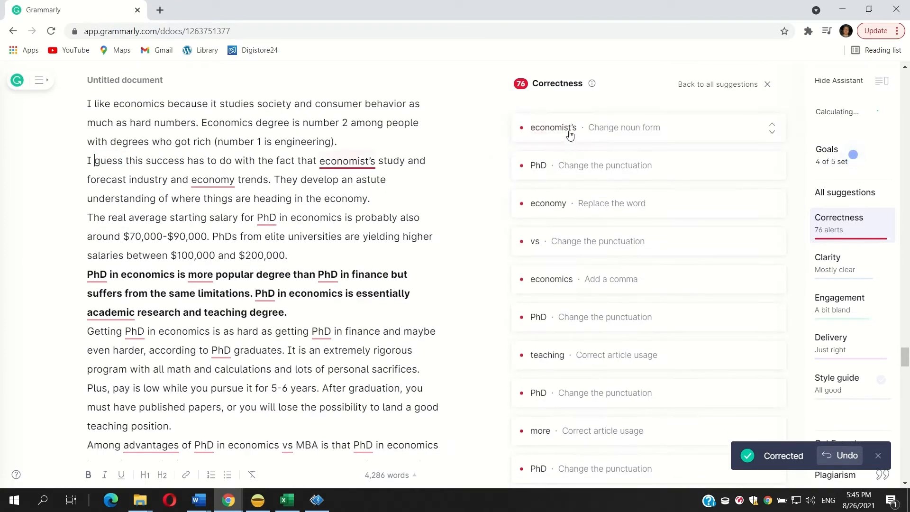
pyautogui.click(568, 133)
pyautogui.click(638, 154)
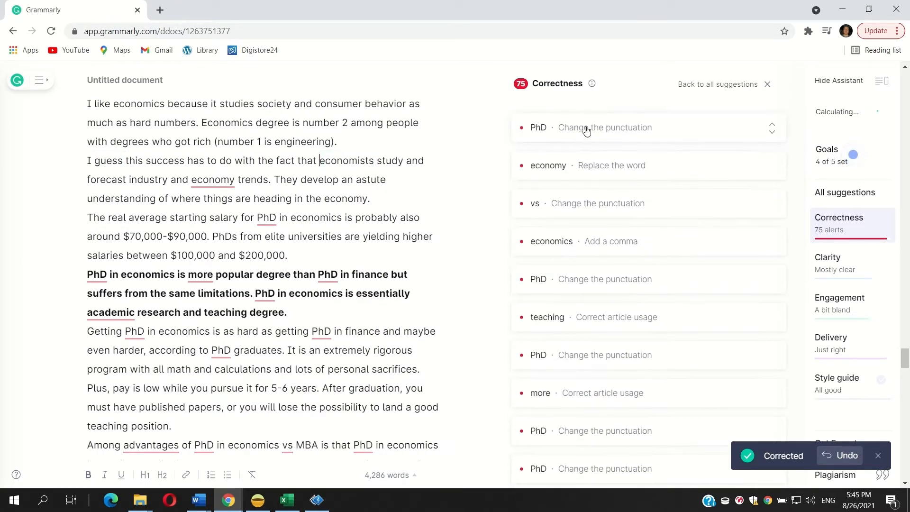
pyautogui.click(576, 133)
pyautogui.click(583, 153)
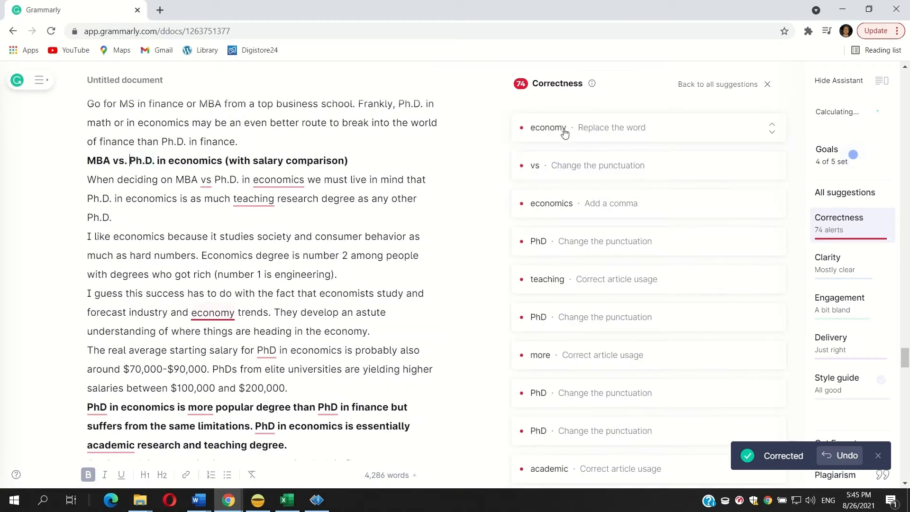
pyautogui.click(575, 134)
pyautogui.click(621, 154)
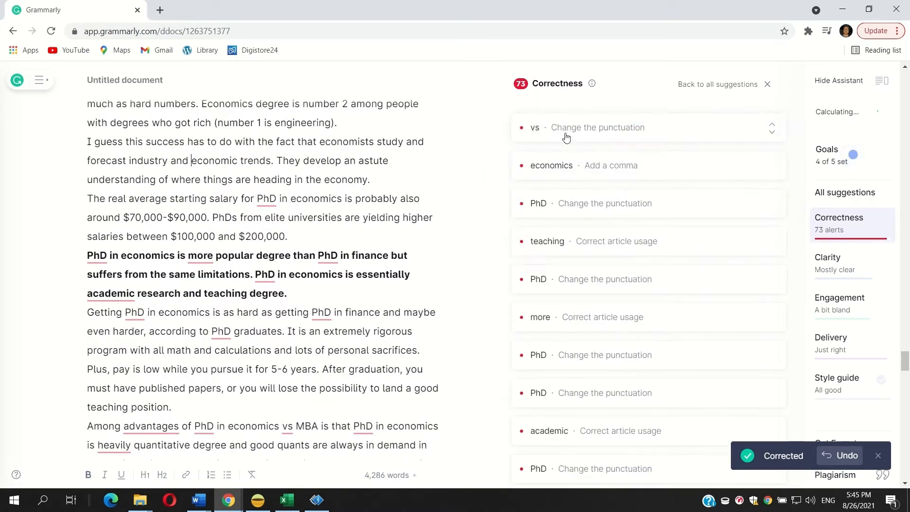
# Step: Use "vs.", "economics," and "a teaching" in the "When deciding on MBA" sentence, and "Ph.D." in the average starting salary sentence
pyautogui.click(565, 135)
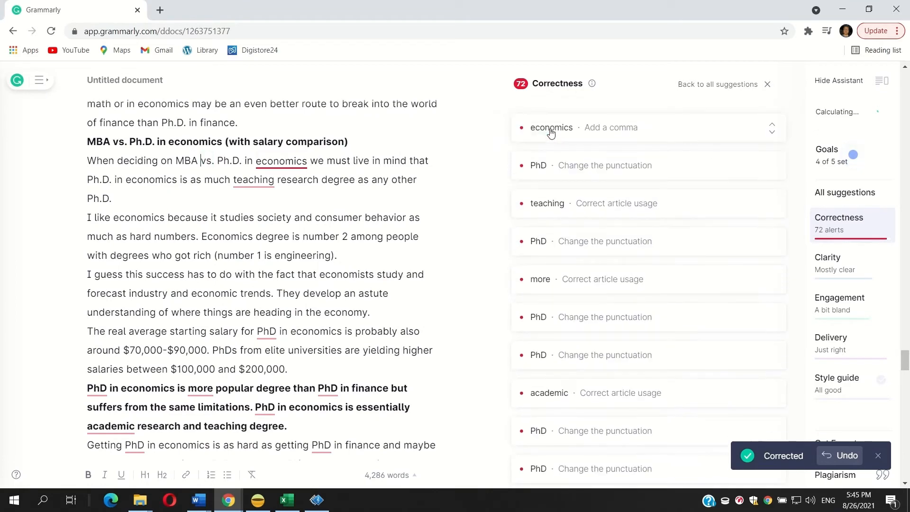
pyautogui.click(549, 129)
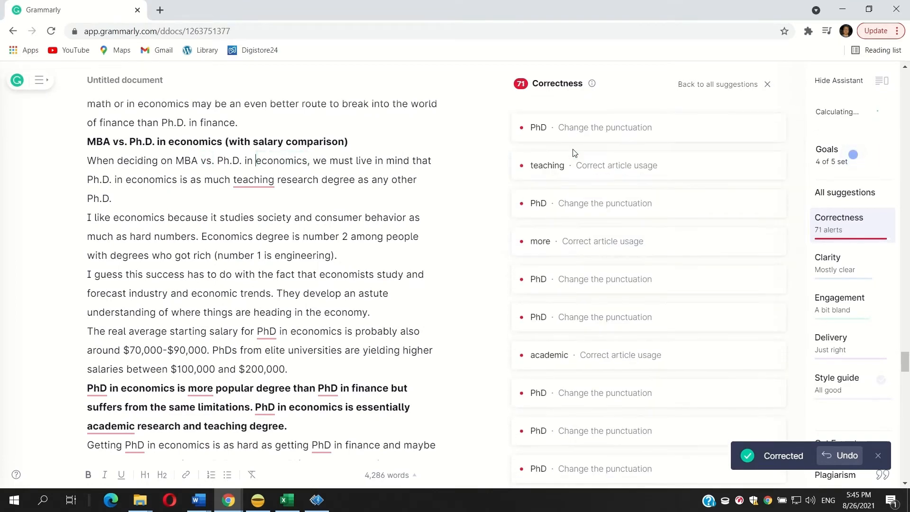
pyautogui.click(561, 135)
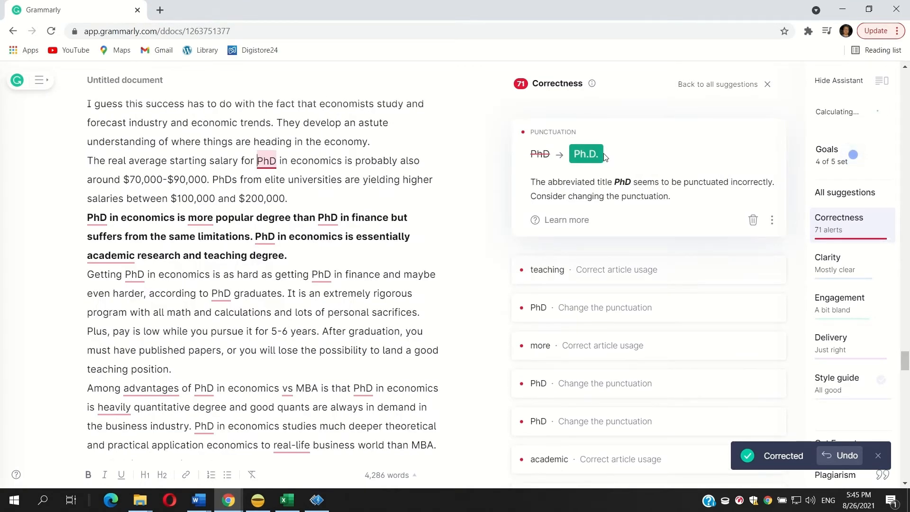
pyautogui.click(568, 129)
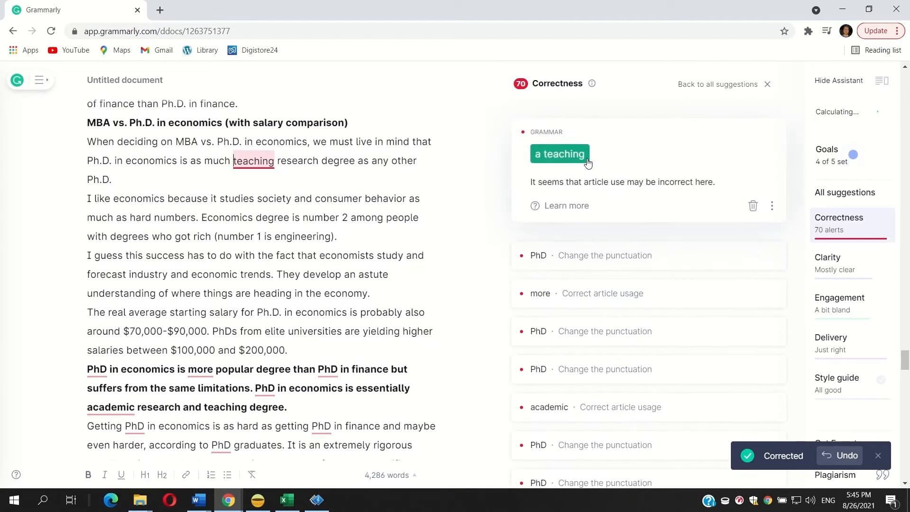
pyautogui.click(572, 158)
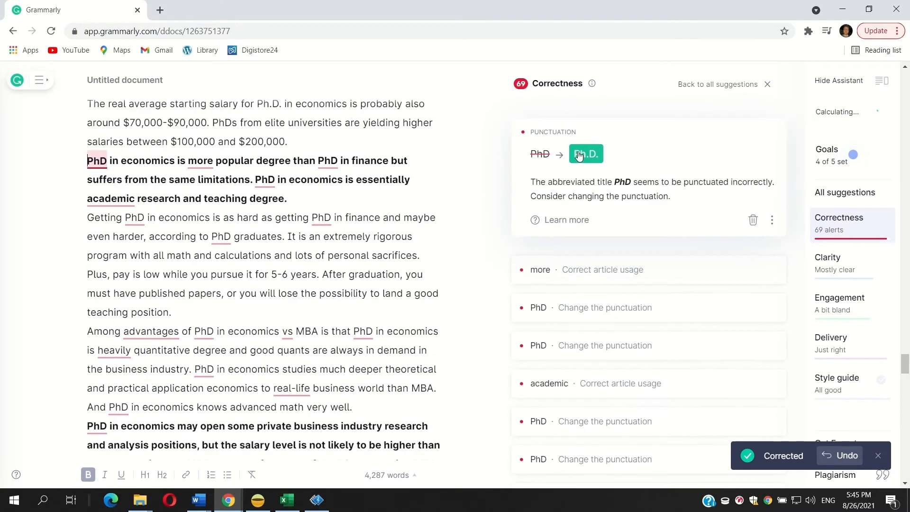
# Step: Correct the bold economics degree paragraph with "Ph.D." in all three places, "a more popular degree" and "an academic research"
pyautogui.click(581, 151)
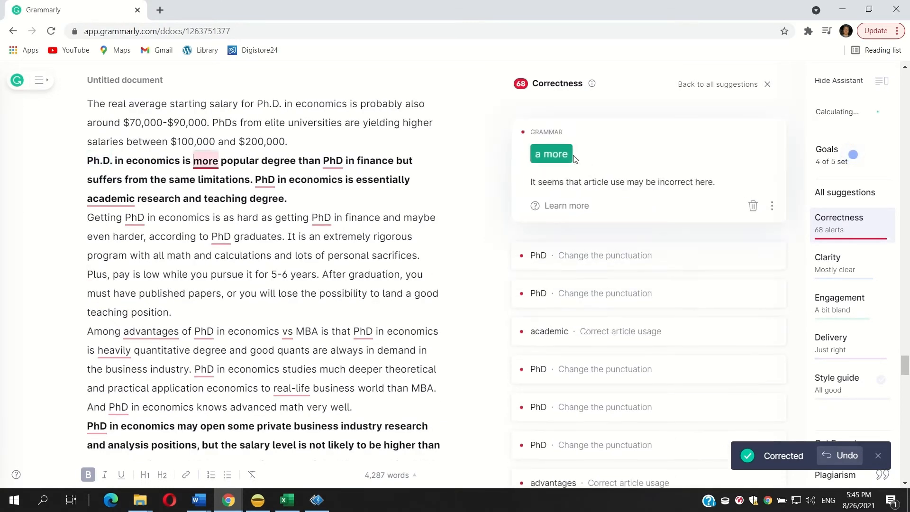
pyautogui.click(564, 151)
pyautogui.click(571, 133)
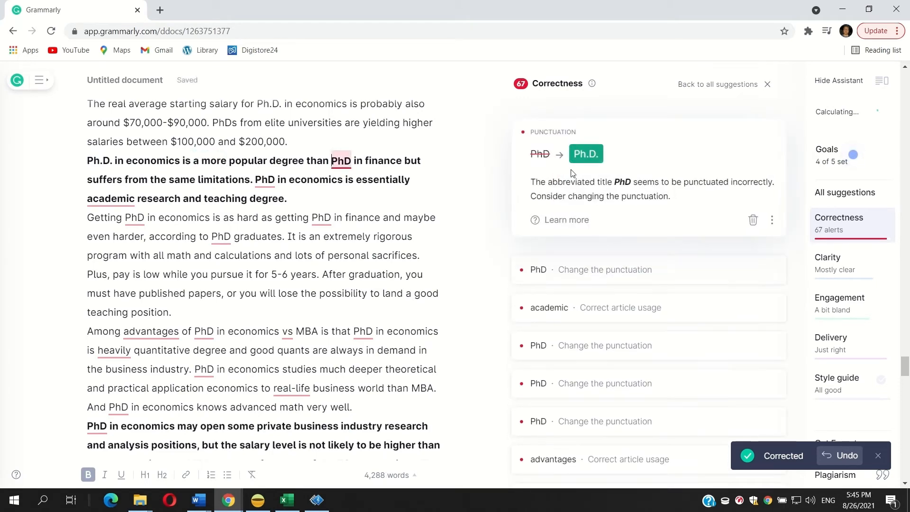
pyautogui.click(575, 160)
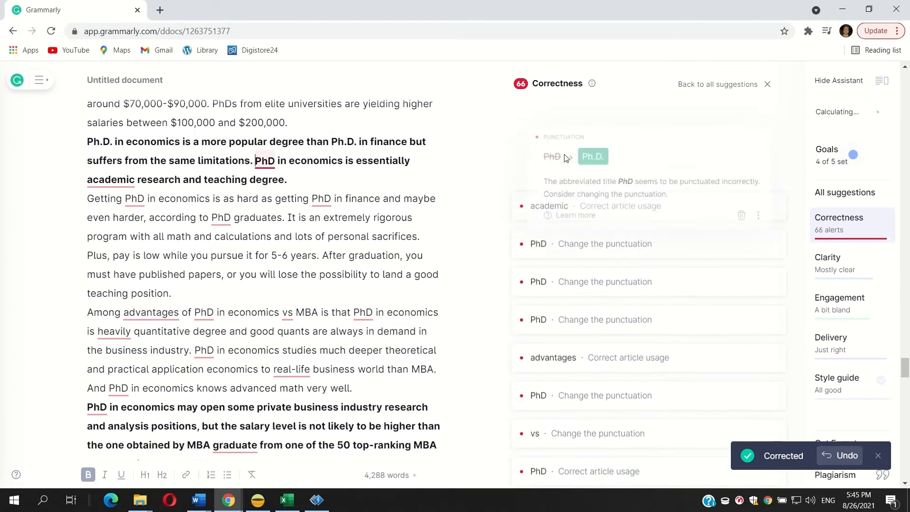
pyautogui.click(578, 157)
pyautogui.click(560, 127)
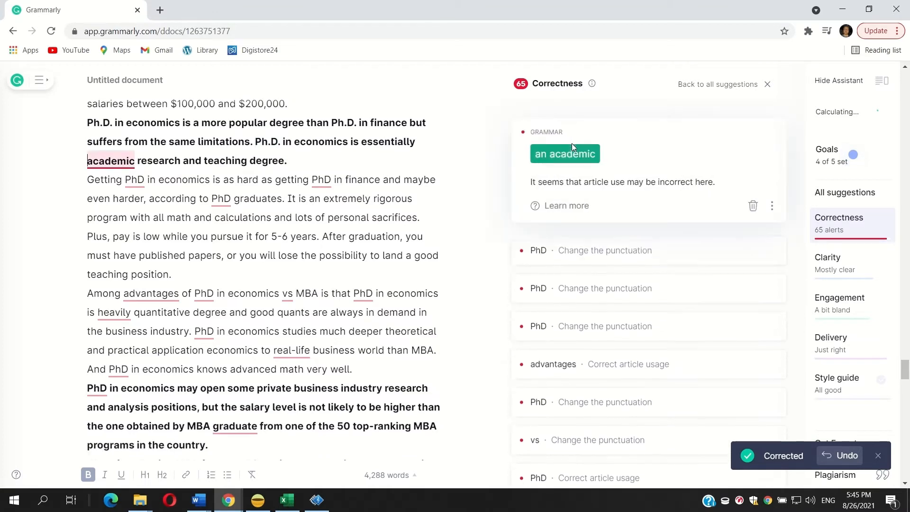
pyautogui.click(572, 153)
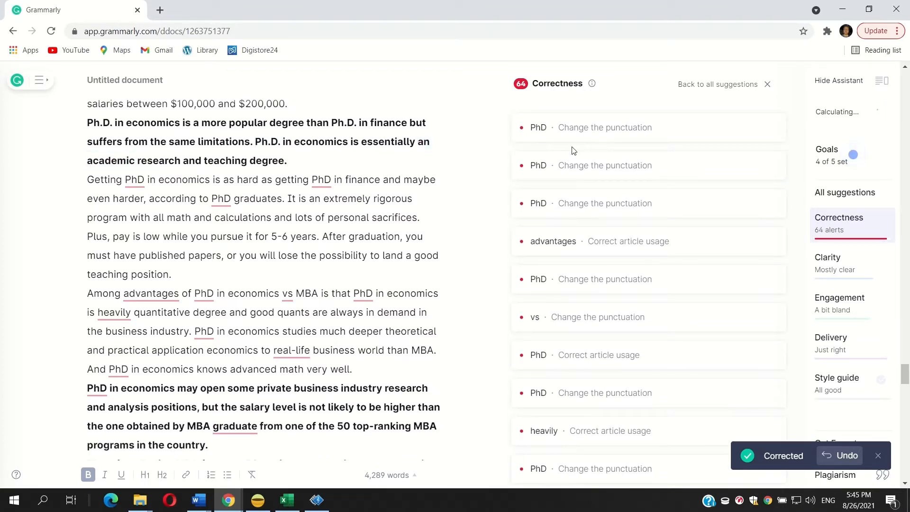
# Step: Change all three "PhD" occurrences to "Ph.D." in the sentence beginning "Getting PhD in economics"
pyautogui.click(564, 141)
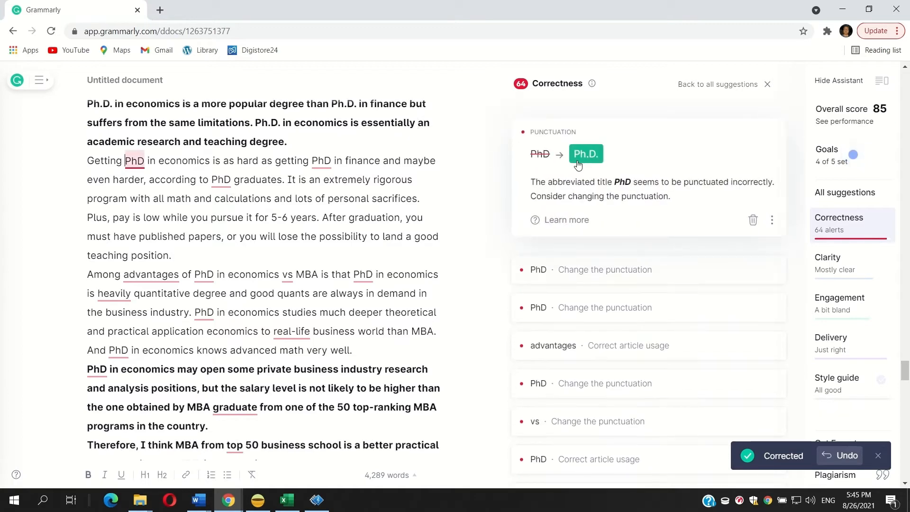
pyautogui.click(584, 153)
pyautogui.click(566, 134)
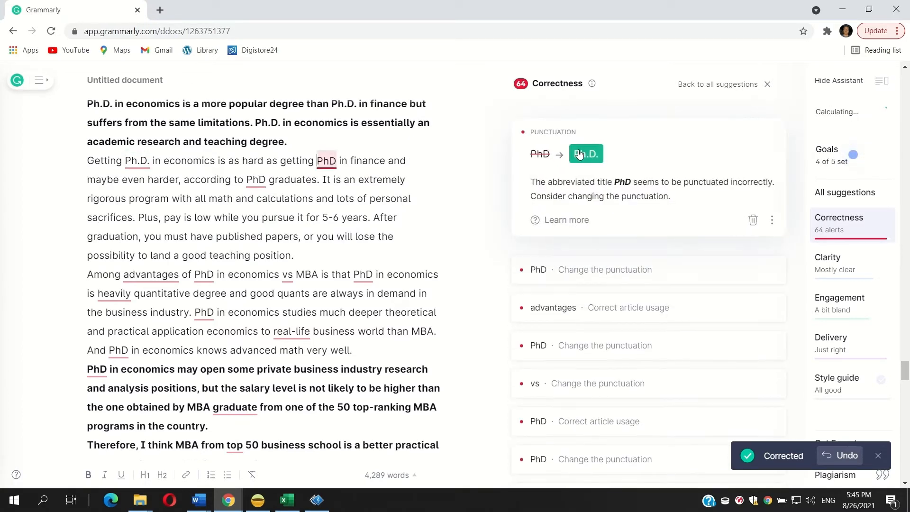
pyautogui.click(578, 142)
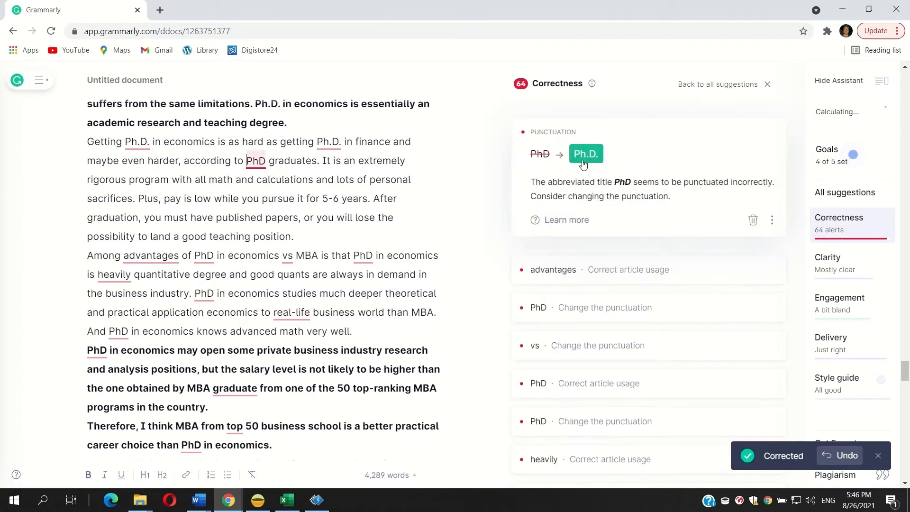
pyautogui.click(572, 142)
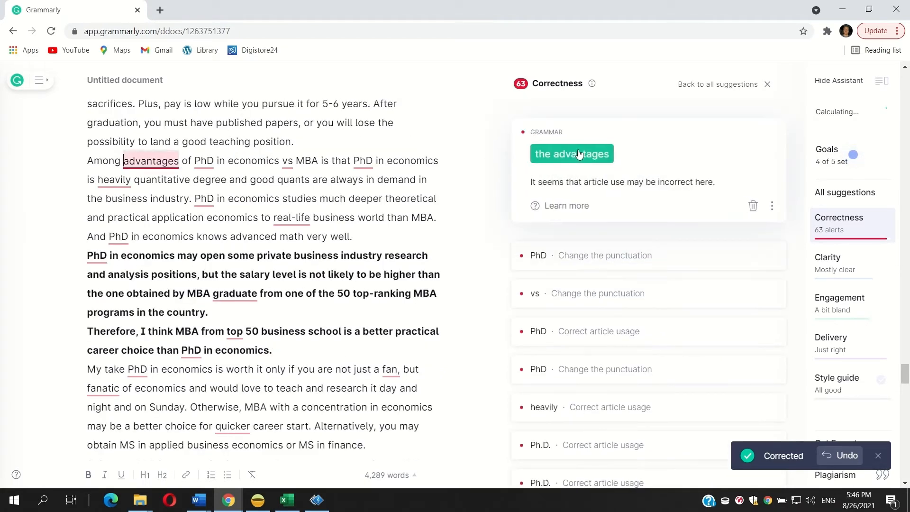
# Step: Correct the "Among advantages" sentence with "the advantages", "Ph.D." in both places and "a heavily quantitative degree"
pyautogui.click(578, 152)
pyautogui.click(563, 133)
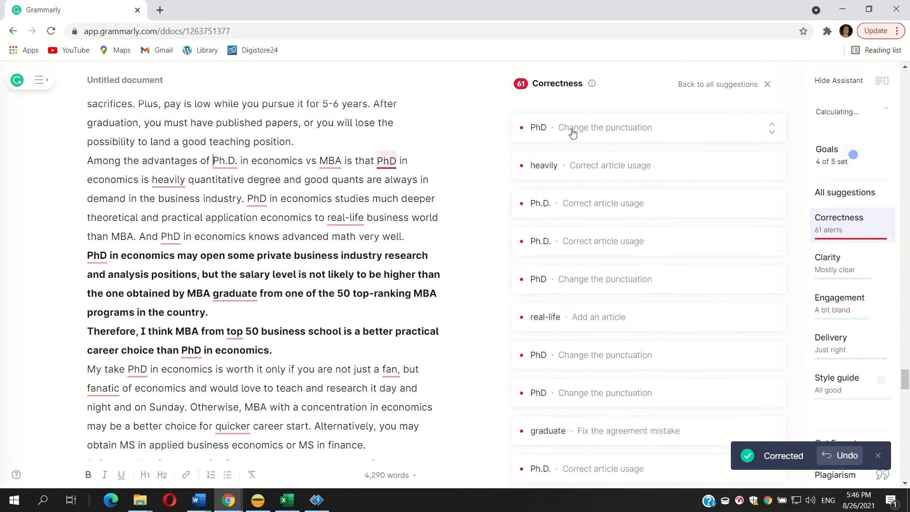
pyautogui.click(575, 141)
pyautogui.click(591, 155)
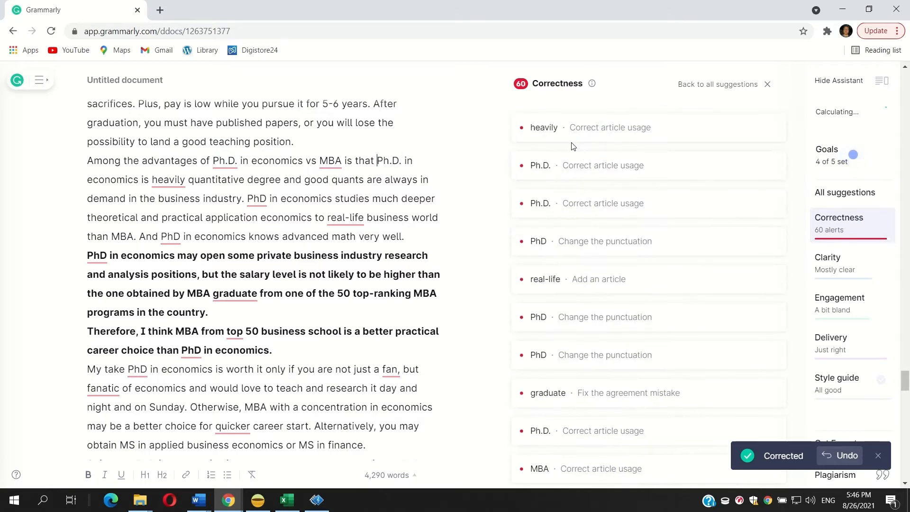
pyautogui.click(573, 142)
pyautogui.click(571, 155)
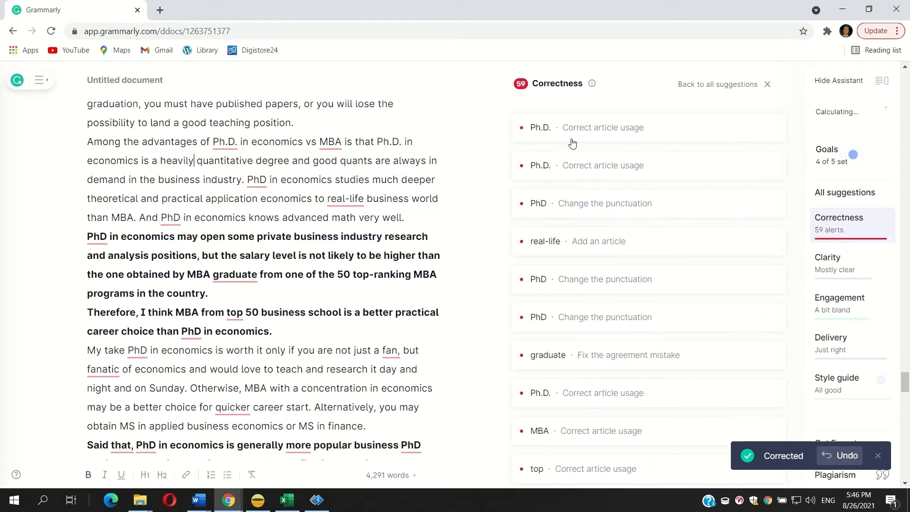
# Step: Insert "a" before "Ph.D. in economics" and "Ph.D. in finance" in the sentence beginning with "Getting"
pyautogui.click(568, 137)
pyautogui.click(566, 156)
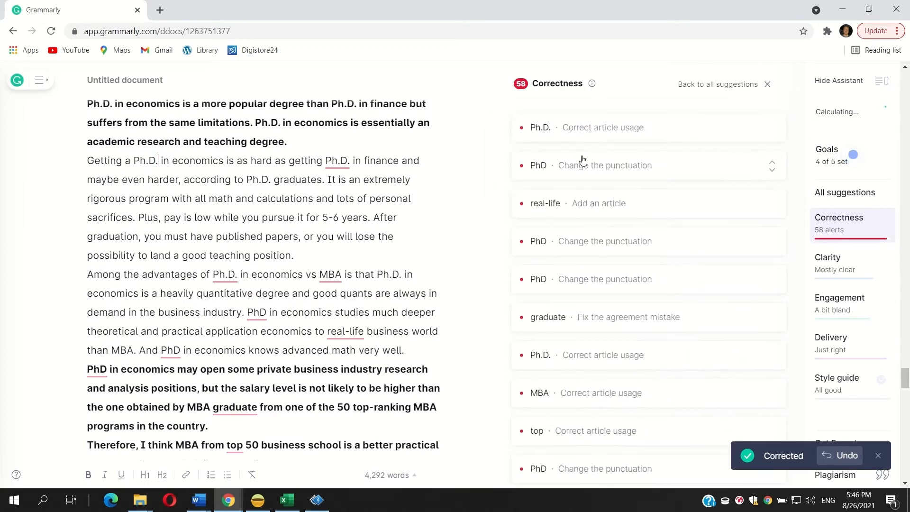
pyautogui.click(564, 132)
pyautogui.click(570, 157)
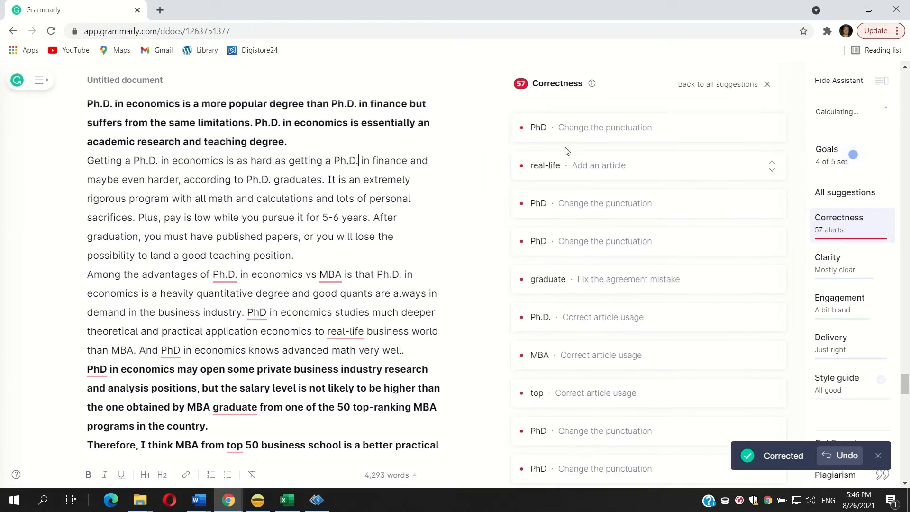
# Step: Use "Ph.D." in the "studies much deeper" and "knows advanced math" sentences, and insert "the" before "real-life business world"
pyautogui.click(556, 138)
pyautogui.click(591, 155)
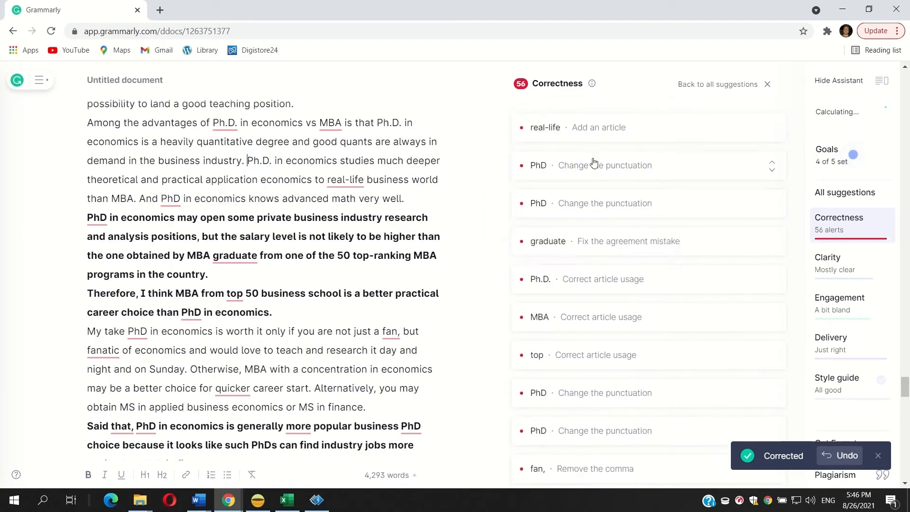
pyautogui.click(570, 145)
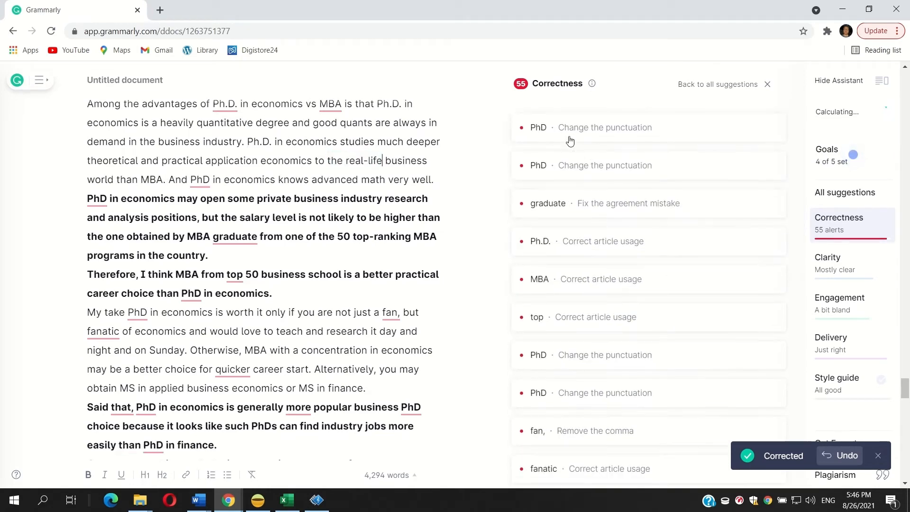
pyautogui.click(565, 133)
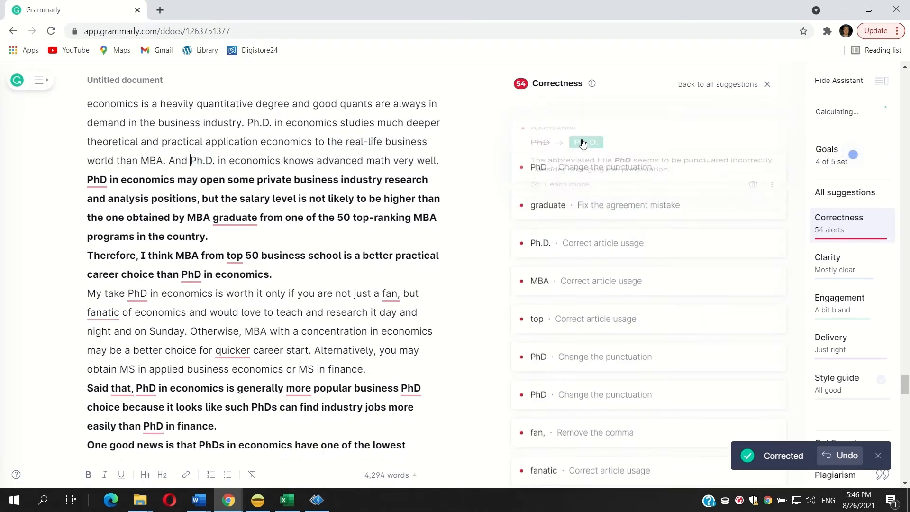
# Step: Use "Ph.D." and "MBA graduates" in the bold sentence about private business industry research and analysis positions
pyautogui.click(576, 135)
pyautogui.click(578, 149)
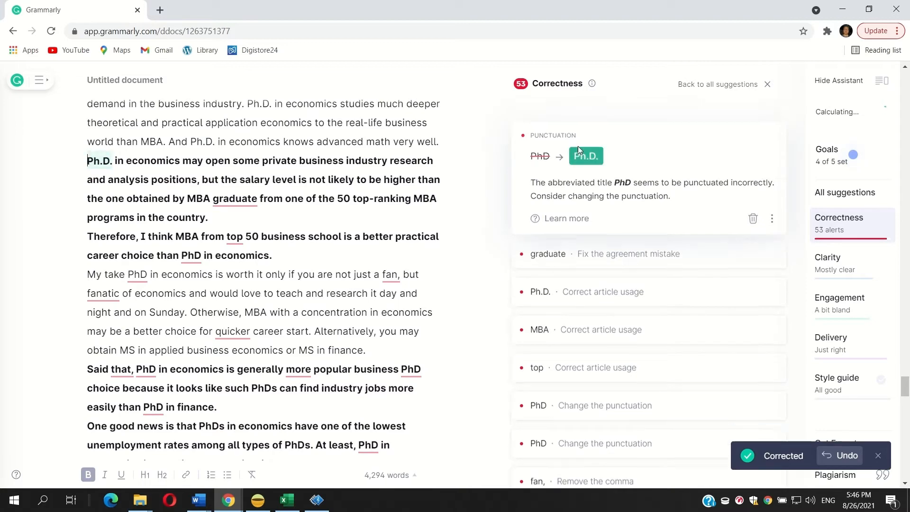
pyautogui.click(566, 134)
pyautogui.click(604, 153)
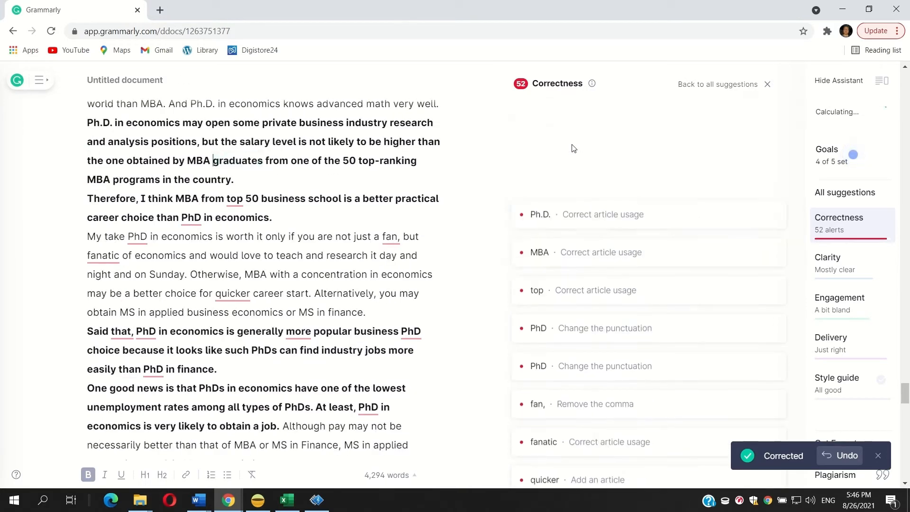
# Step: Insert "a" before "Ph.D. in economics" and change "vs" to "vs." in the "Among the advantages" sentence
pyautogui.click(559, 127)
pyautogui.click(560, 154)
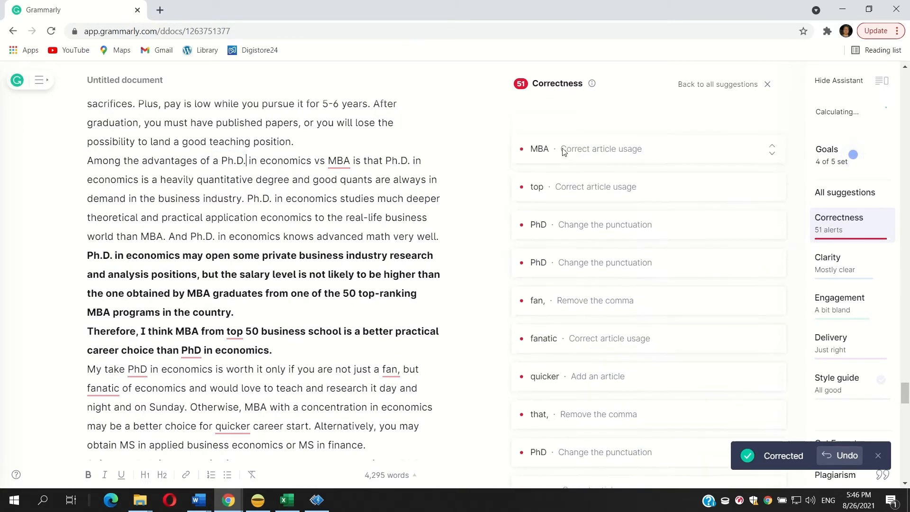
pyautogui.click(562, 136)
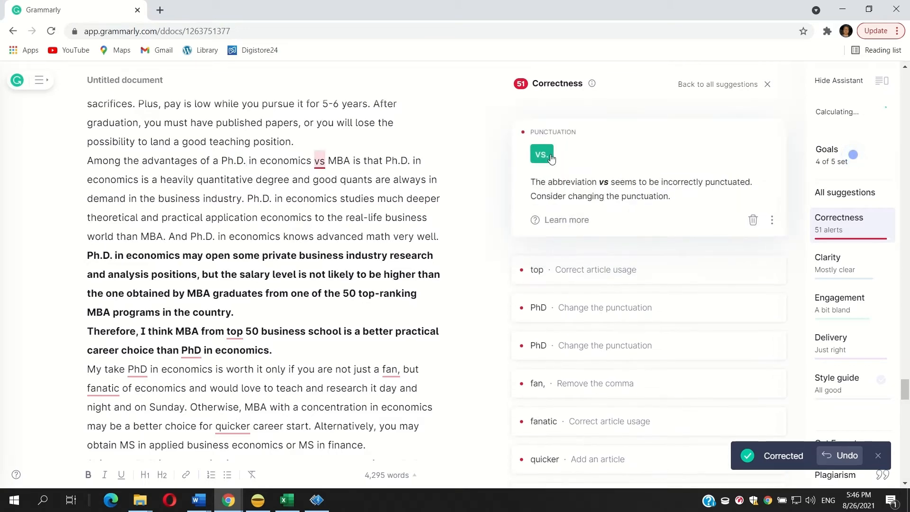
pyautogui.click(550, 155)
# Step: Insert "a" before "top 50 business school" and use "Ph.D." in the bold sentence beginning with "Therefore"
pyautogui.click(557, 137)
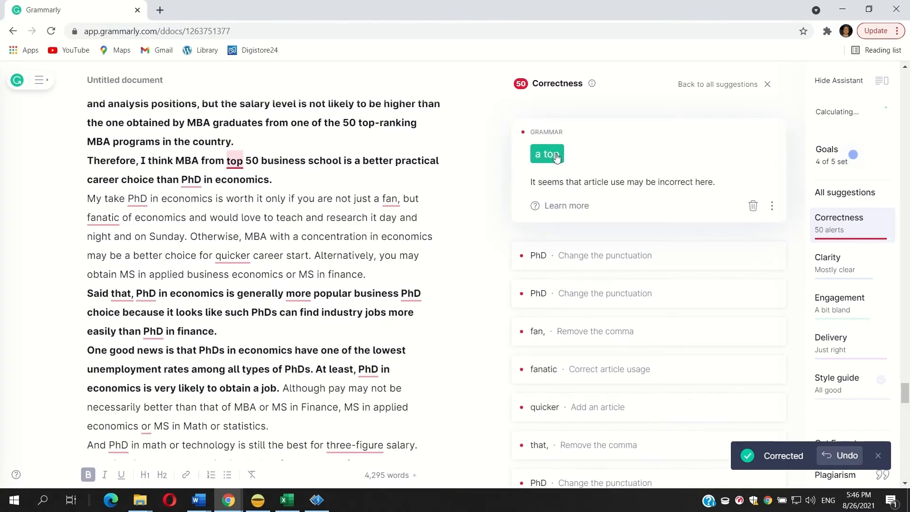
pyautogui.click(550, 151)
pyautogui.click(559, 134)
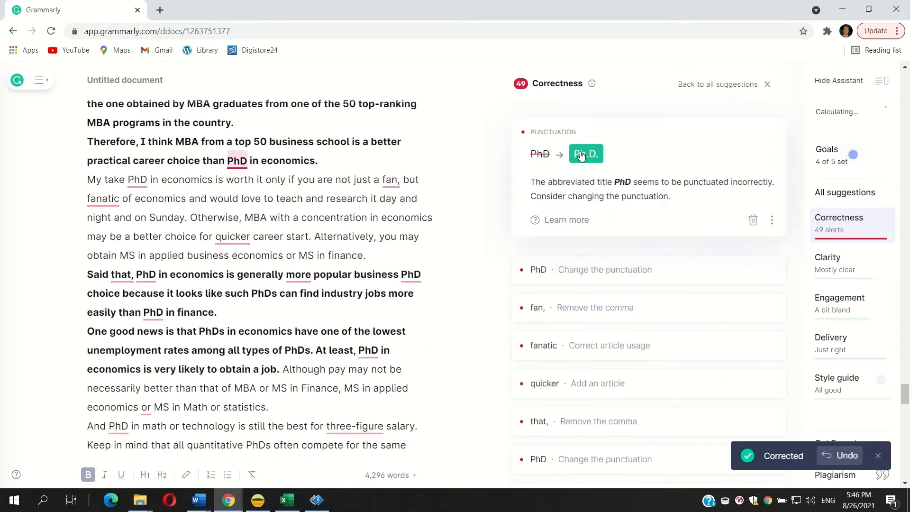
pyautogui.click(586, 153)
# Step: Use "Ph.D." and remove the comma after "fan" in the sentence beginning with "My take"
pyautogui.click(563, 132)
pyautogui.click(584, 152)
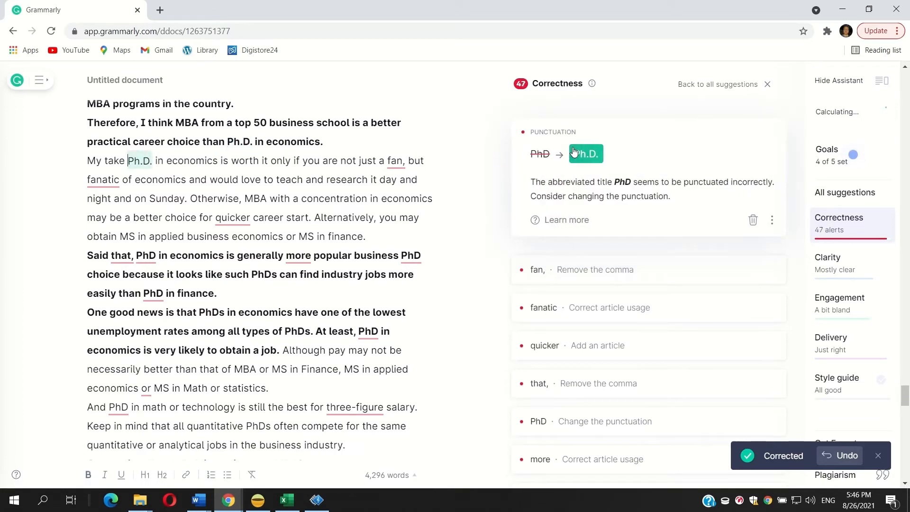
pyautogui.click(561, 131)
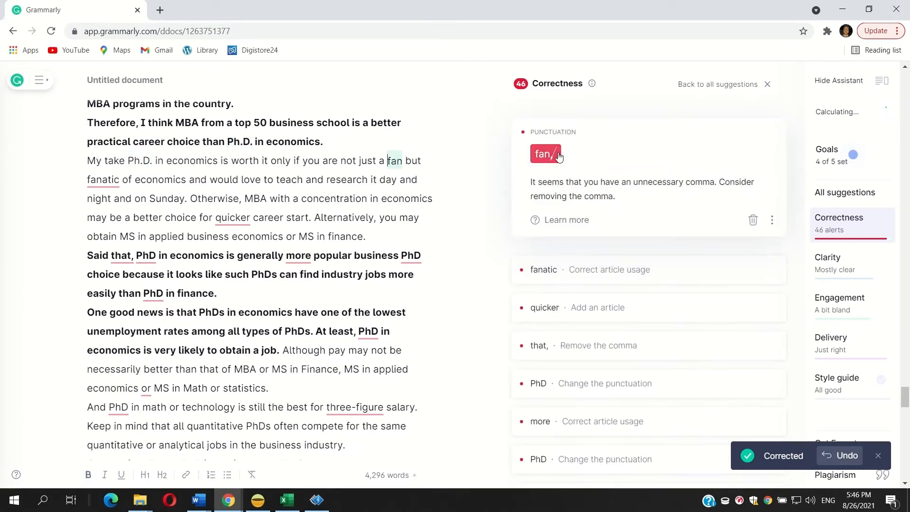
pyautogui.click(546, 154)
# Step: Insert "a" before "quicker career start" and remove the comma after "Said that"
pyautogui.click(555, 137)
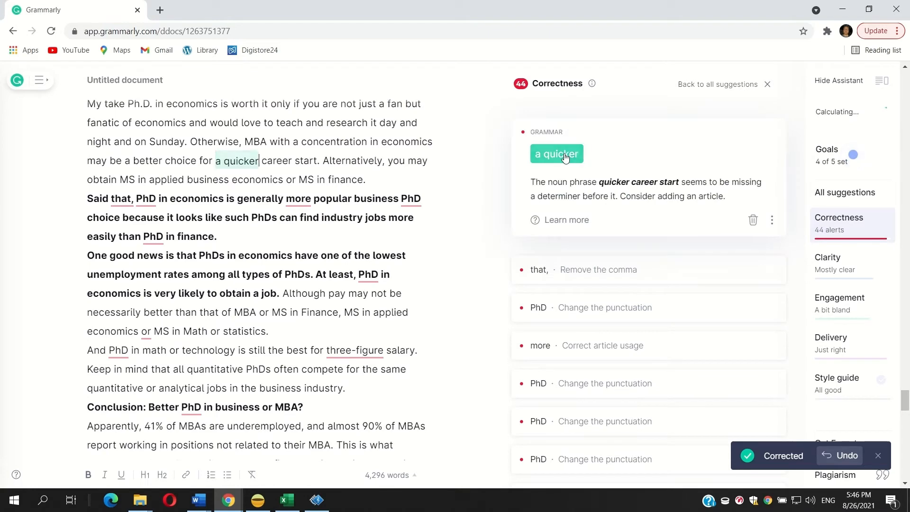
pyautogui.click(546, 153)
pyautogui.click(557, 142)
pyautogui.click(549, 153)
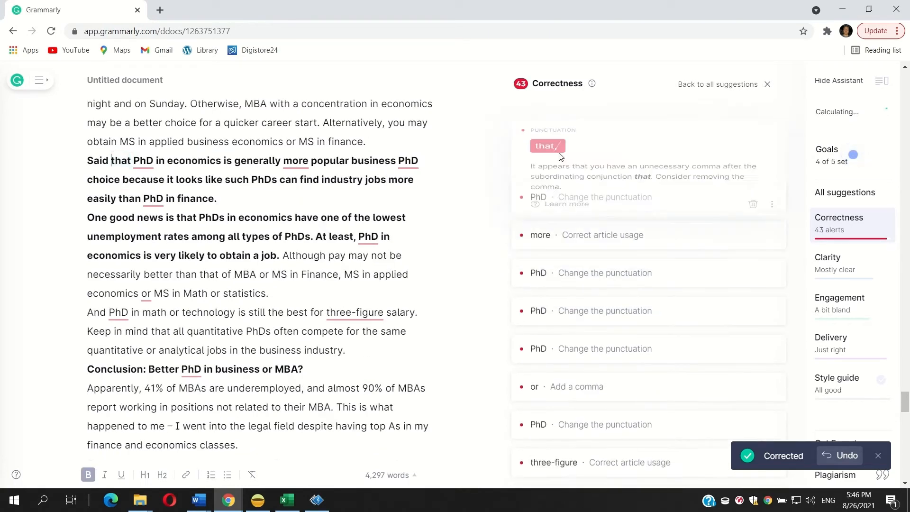
# Step: Insert "a" before "more popular" and use "Ph.D." before "choice" in the bold "Said that" sentence
pyautogui.click(564, 135)
pyautogui.click(560, 154)
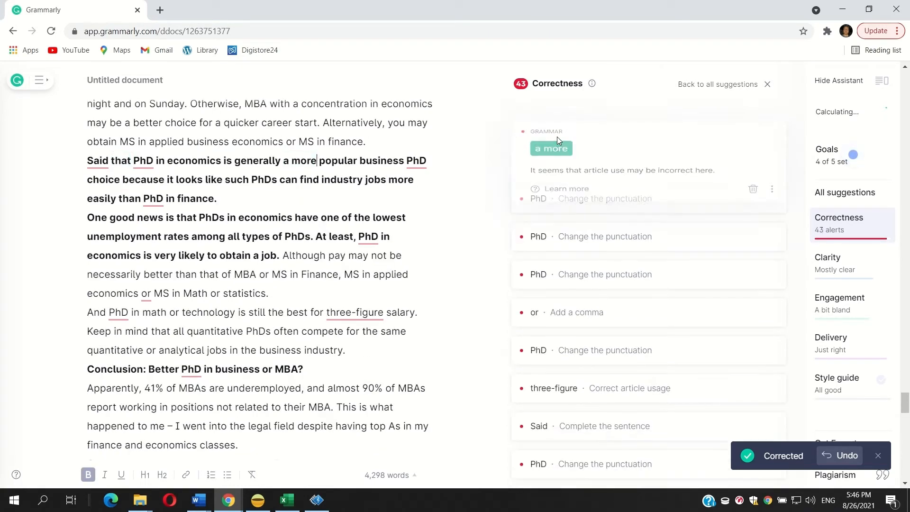
pyautogui.click(553, 129)
pyautogui.click(581, 155)
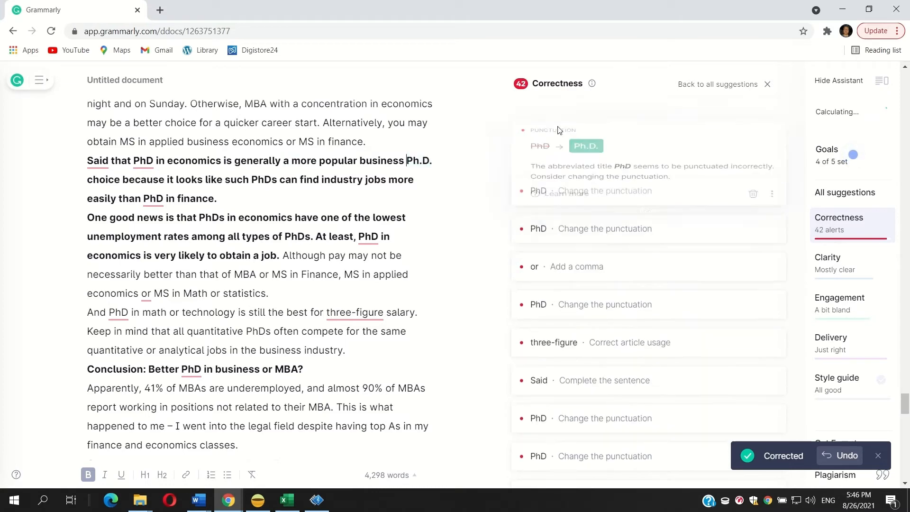
# Step: Use "Ph.D." before "in finance" and after "At least", and add a comma before "or MS in Math or statistics"
pyautogui.click(549, 127)
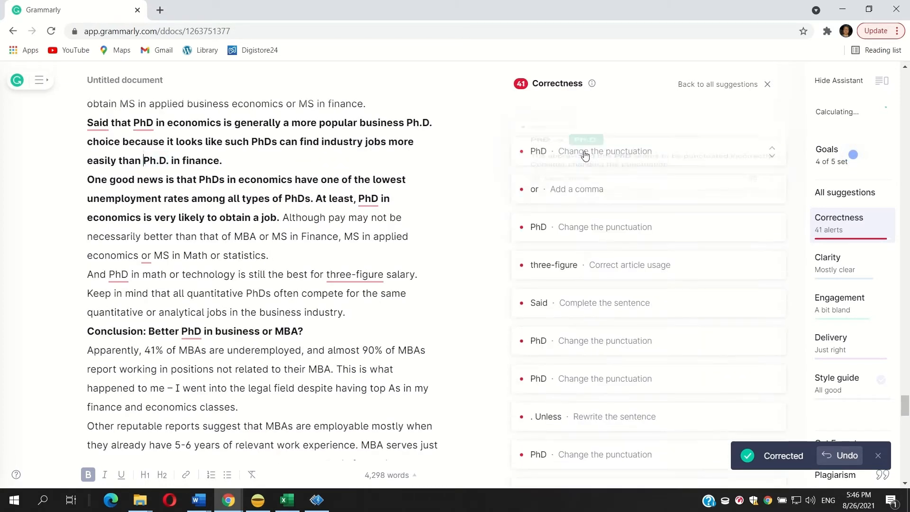
pyautogui.click(564, 134)
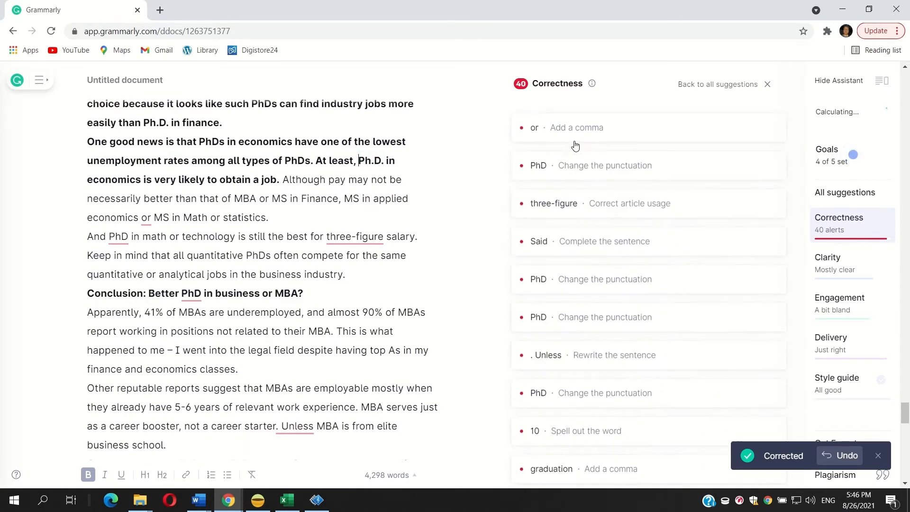
pyautogui.click(569, 136)
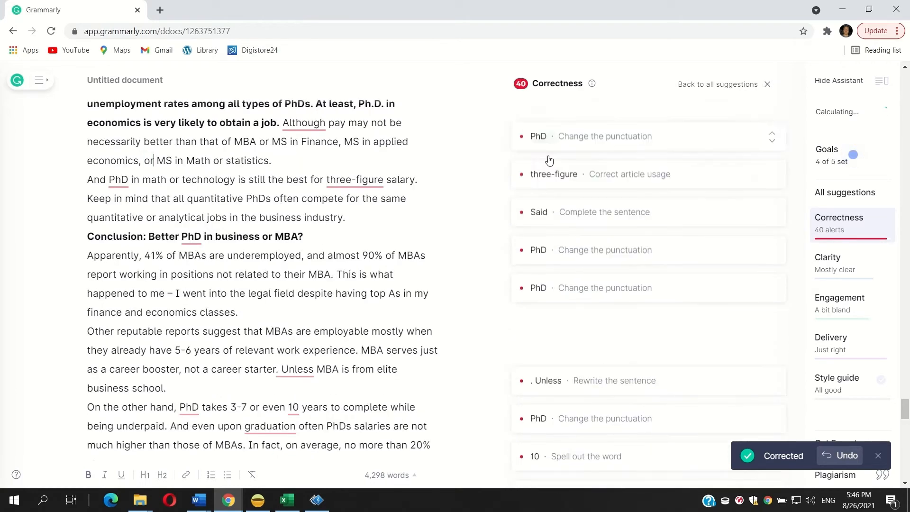
# Step: Use "Ph.D." and insert "a" before "three-figure salary" in the sentence about math or technology
pyautogui.click(534, 126)
pyautogui.click(586, 155)
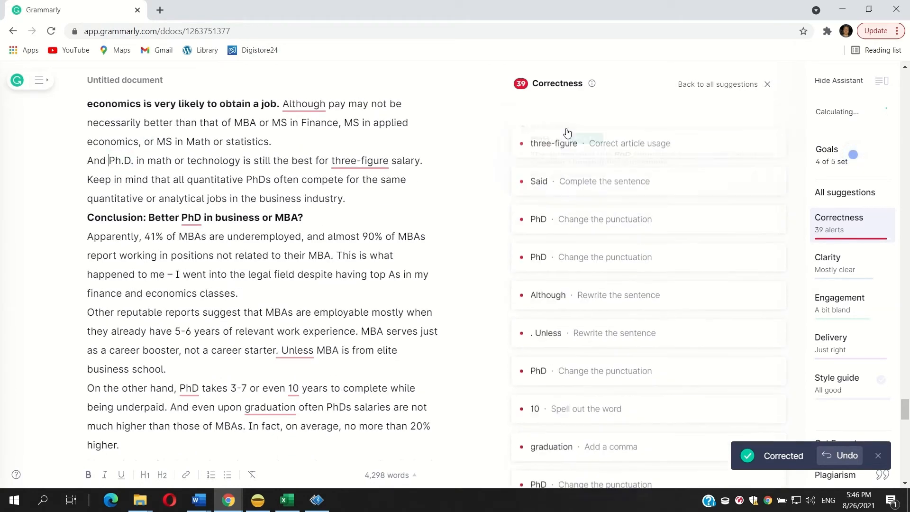
pyautogui.click(567, 127)
pyautogui.click(575, 154)
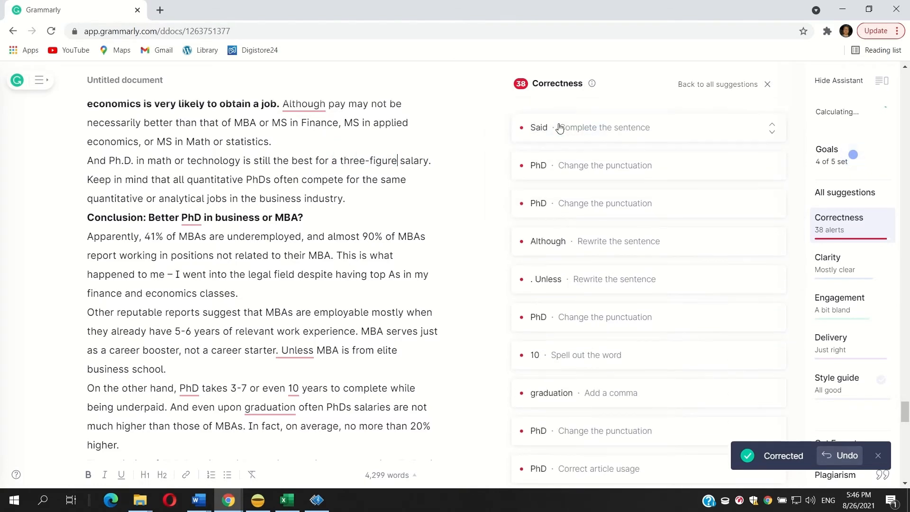
# Step: Change the opening "Said" to "I said" and use "Ph.D." before "in economics" in that bold sentence
pyautogui.click(559, 126)
pyautogui.click(557, 155)
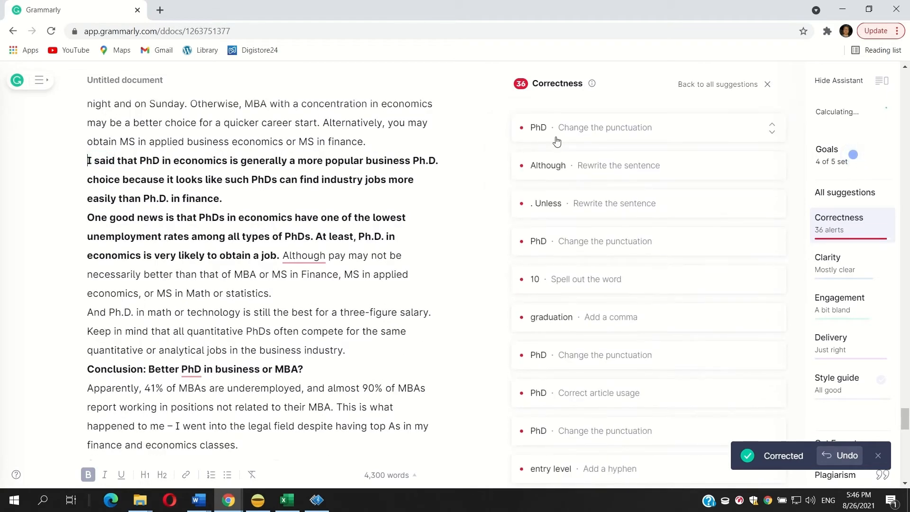
pyautogui.click(556, 135)
pyautogui.click(590, 154)
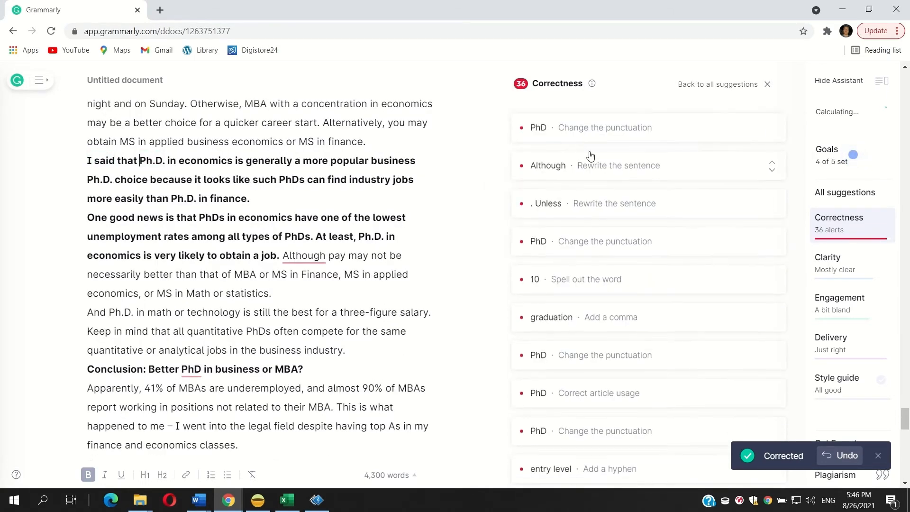
# Step: Use "Ph.D." in the Conclusion heading and replace "Although" with "However," before "pay may not be necessarily better"
pyautogui.click(566, 129)
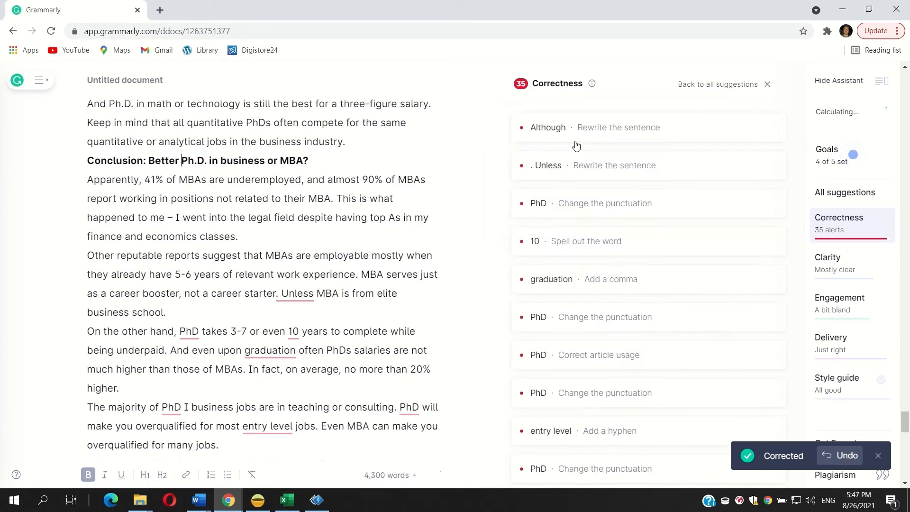
pyautogui.click(566, 128)
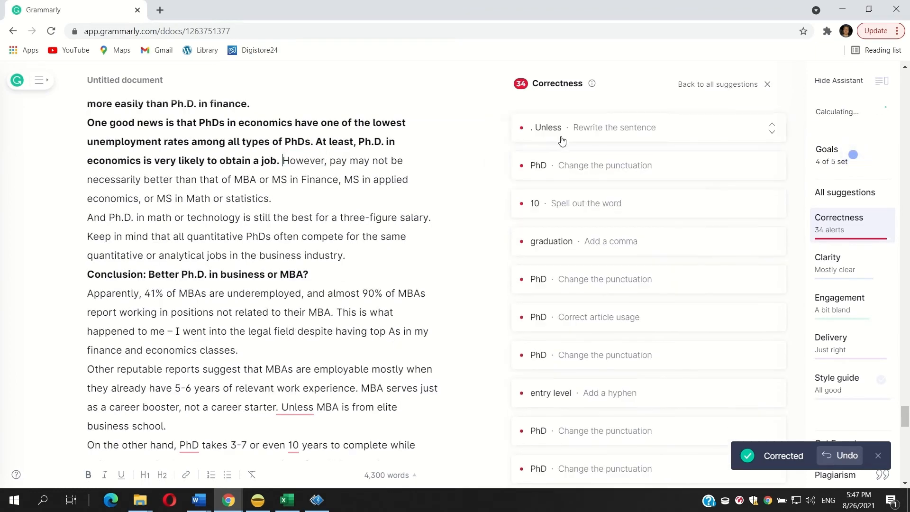
# Step: Join the "Unless MBA is from elite business school" fragment to the preceding sentence, and use "Ph.D." after "On the other hand"
pyautogui.click(557, 138)
pyautogui.click(605, 151)
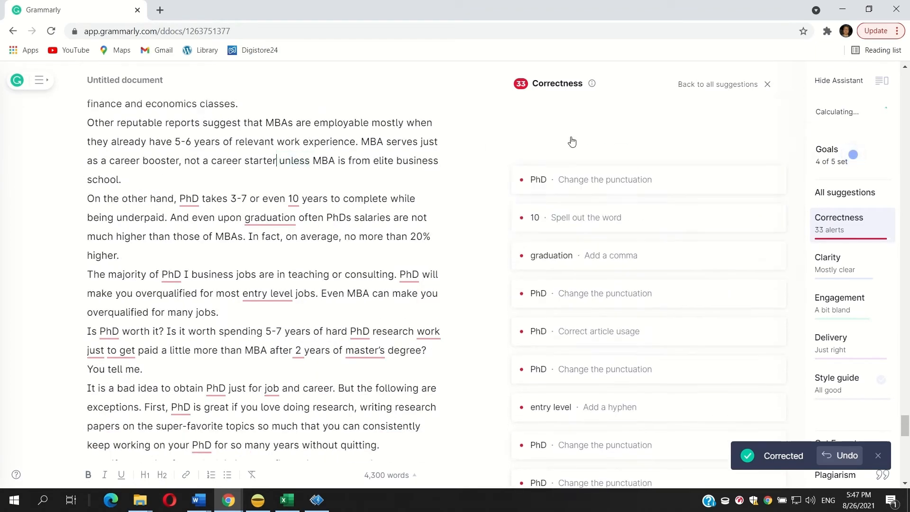
pyautogui.click(553, 126)
pyautogui.click(588, 164)
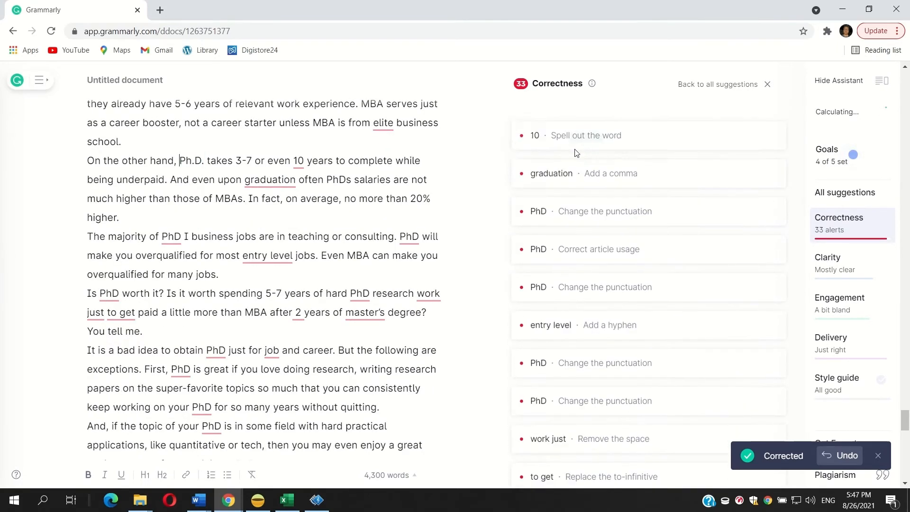
# Step: Spell out "10" as "ten" before "years to complete" and add a comma after "even upon graduation"
pyautogui.click(556, 134)
pyautogui.click(573, 155)
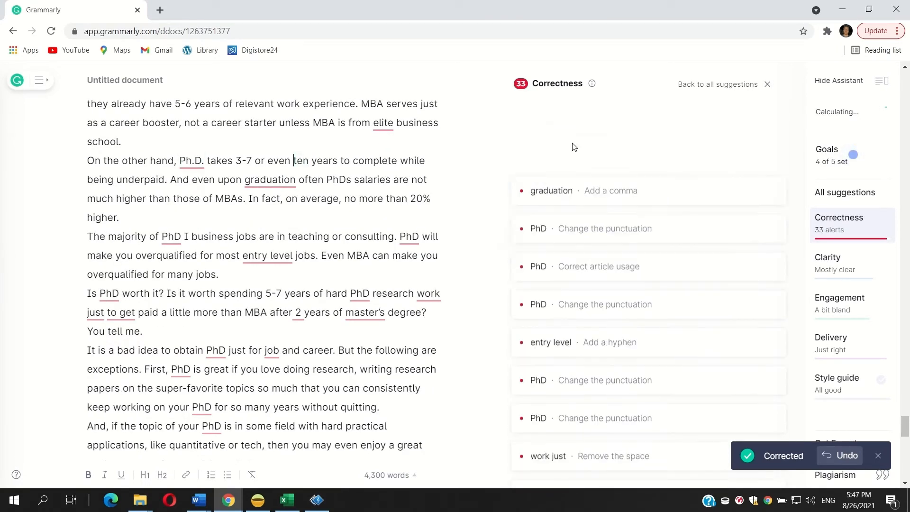
pyautogui.click(562, 135)
pyautogui.click(563, 157)
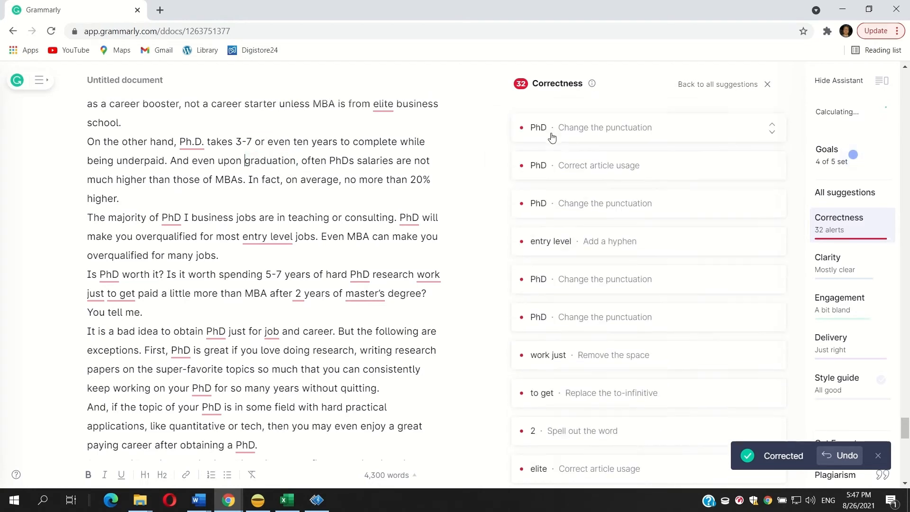
# Step: In the "The majority of" paragraph, use "Ph.D.", add the article "A" to the second sentence's opening, and hyphenate "entry-level"
pyautogui.click(576, 155)
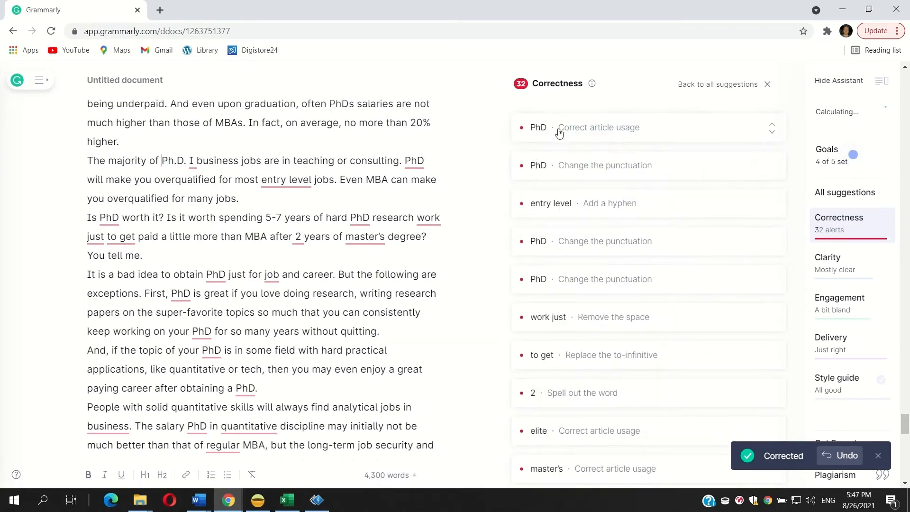
pyautogui.click(561, 151)
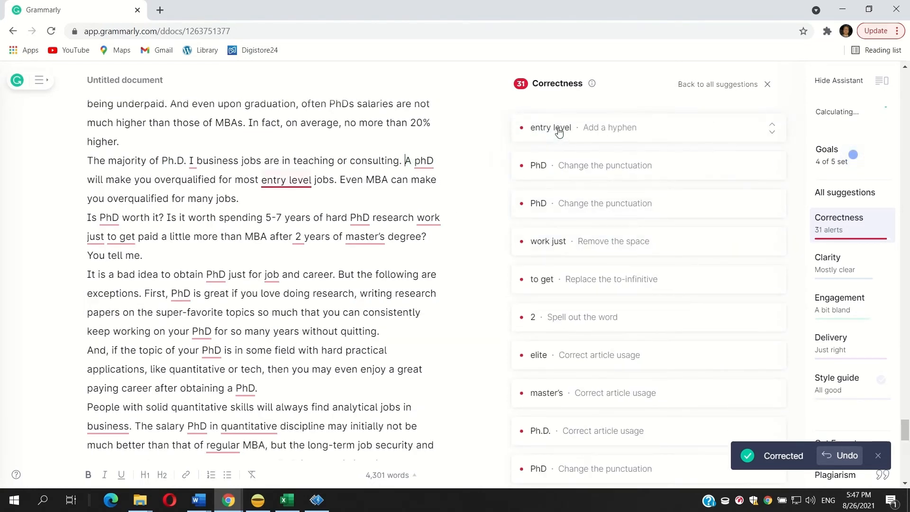
pyautogui.click(626, 159)
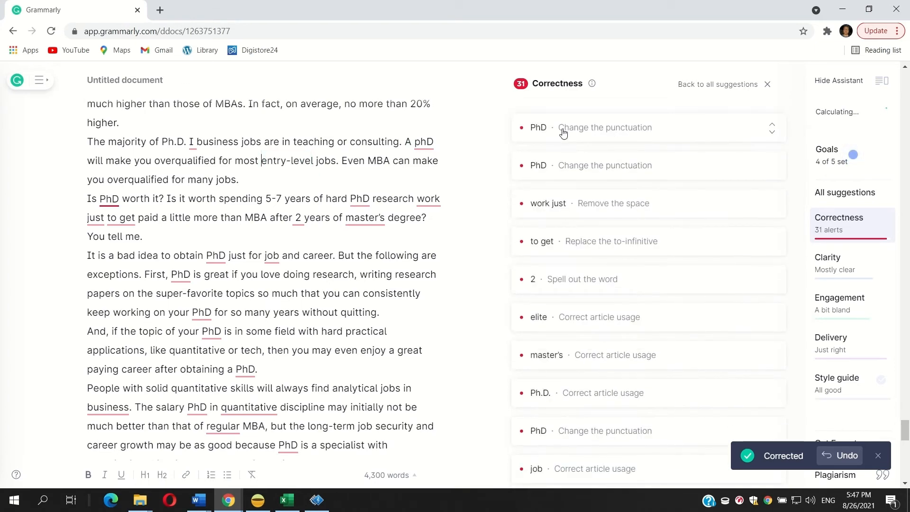
# Step: Use "Ph.D." in the "worth it?" question and before "research work" in the following question
pyautogui.click(564, 130)
pyautogui.click(570, 149)
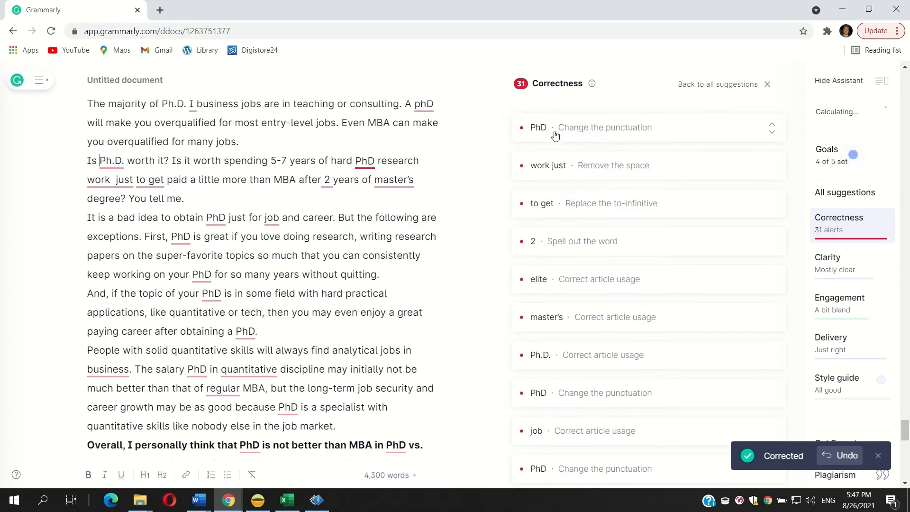
pyautogui.click(574, 150)
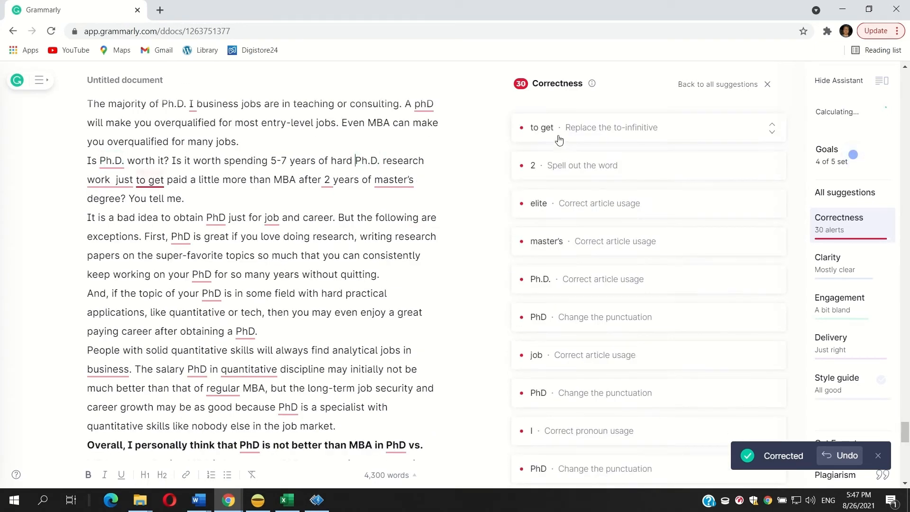
# Step: Reword "just to get paid" as "and getting paid" in the question about spending 5-7 years on research work
pyautogui.click(566, 130)
pyautogui.click(592, 155)
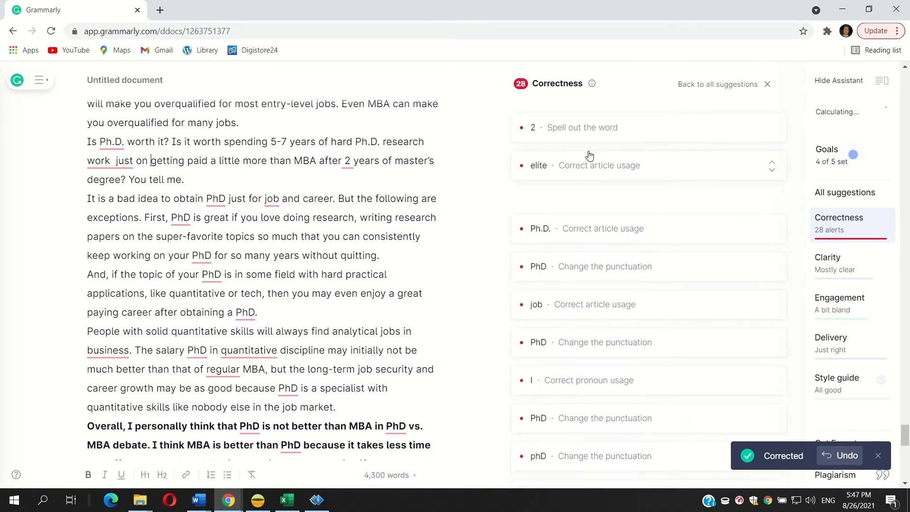
pyautogui.click(115, 162)
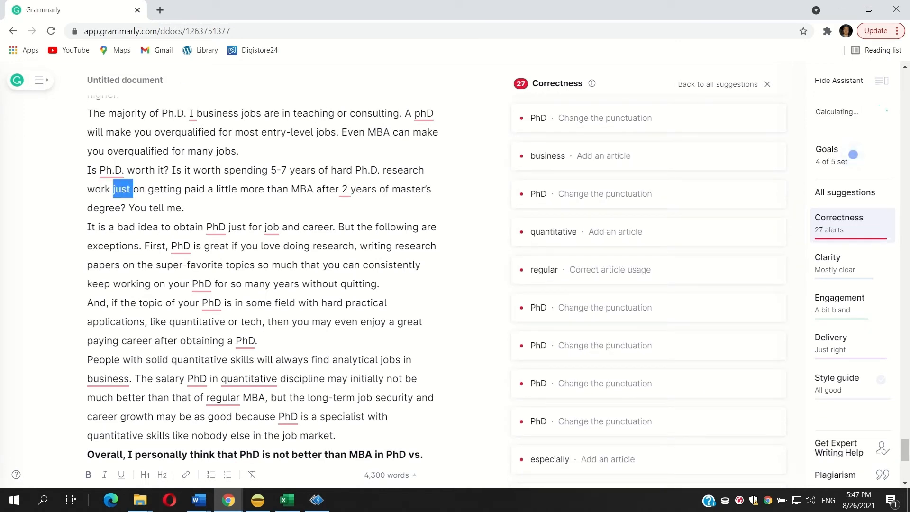
pyautogui.write('and')
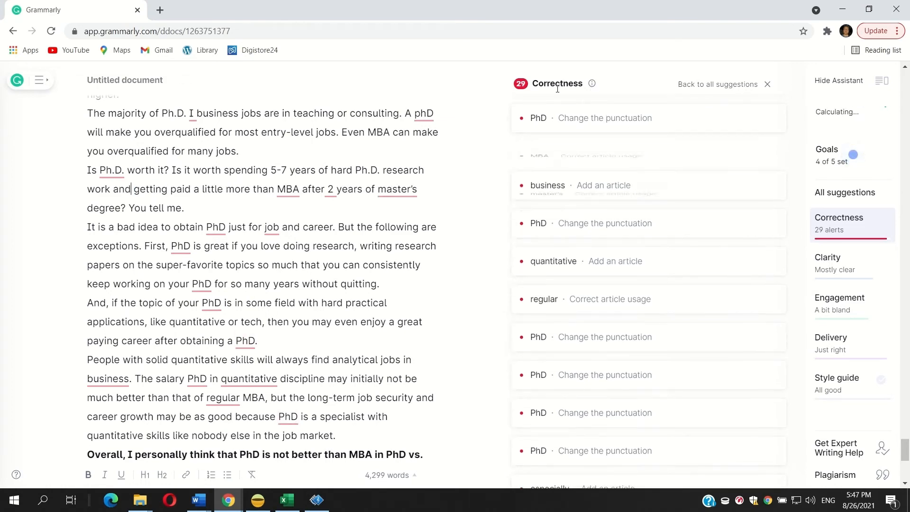
# Step: Use "Ph.D." in both places in the "And, if the topic" sentence, and insert "a" before "Ph.D. worth it?"
pyautogui.click(564, 123)
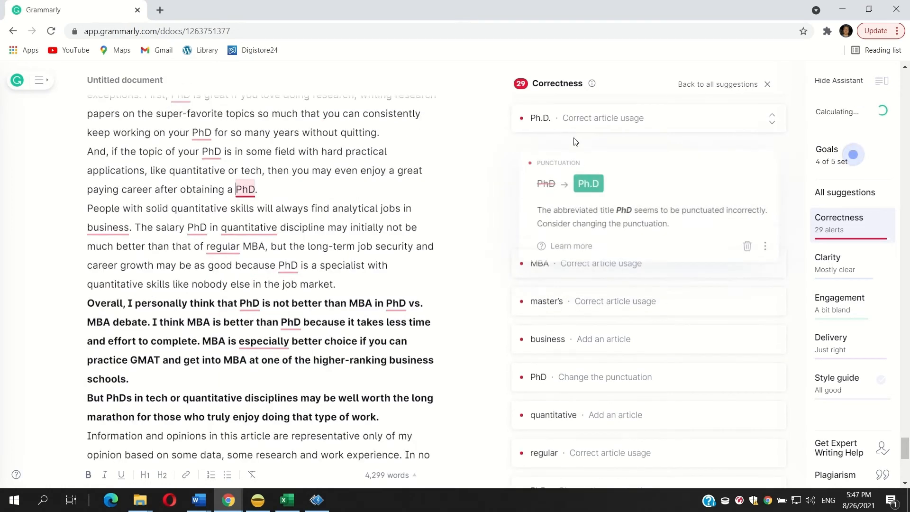
pyautogui.click(585, 185)
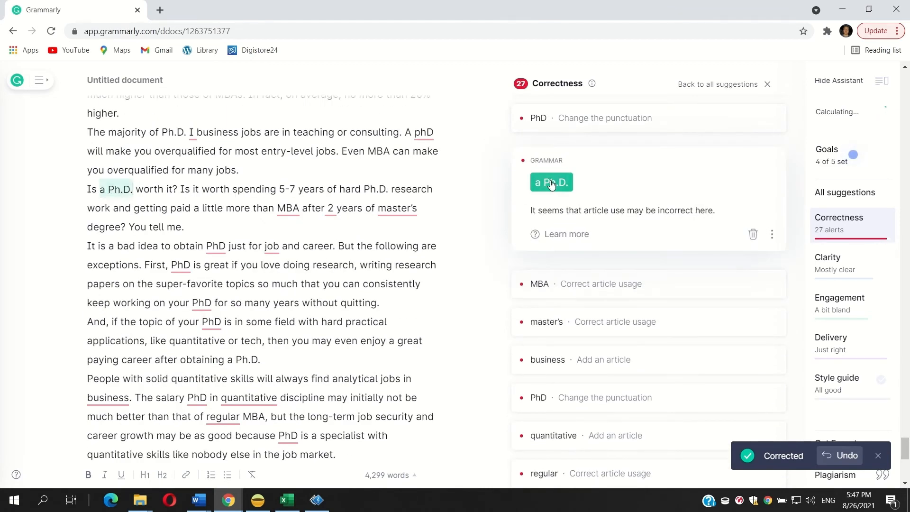
pyautogui.click(551, 185)
pyautogui.click(564, 121)
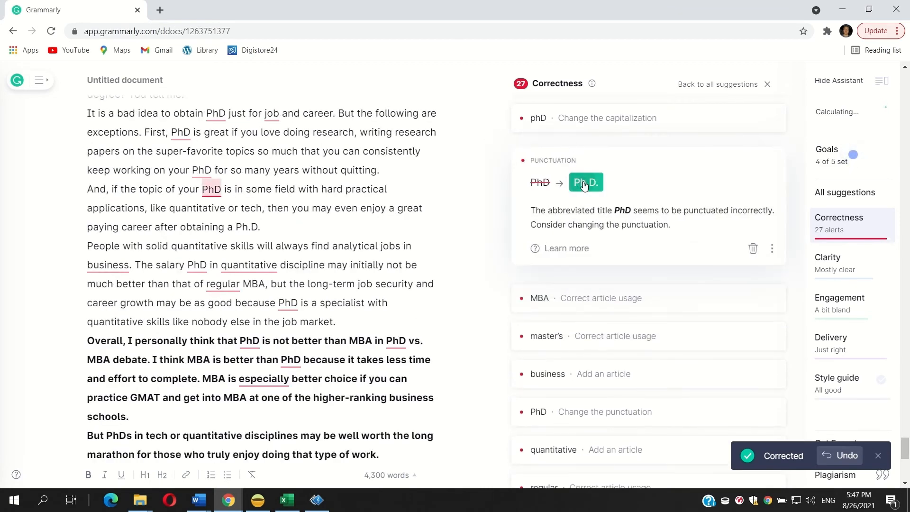
pyautogui.click(585, 185)
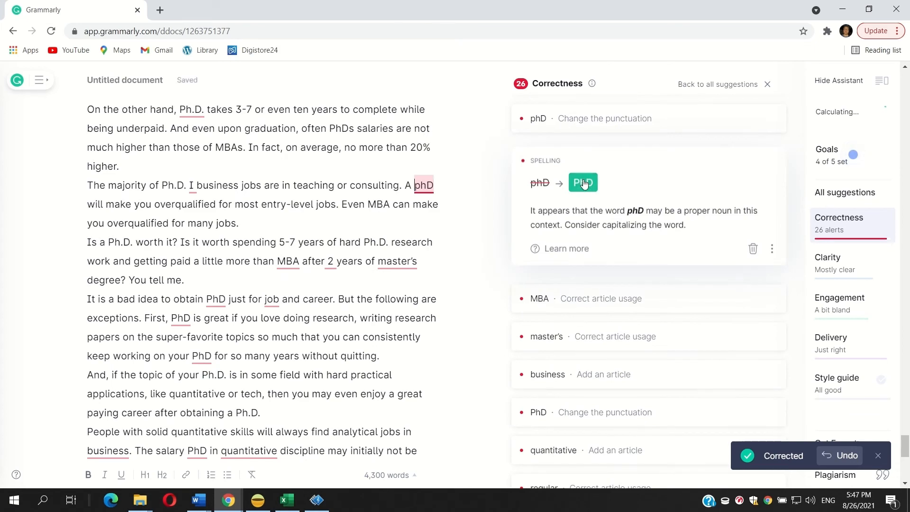
# Step: Capitalize "phD" as "PhD" before "will make you overqualified" and spell out "2" as "two" before "years of master's degree"
pyautogui.click(584, 184)
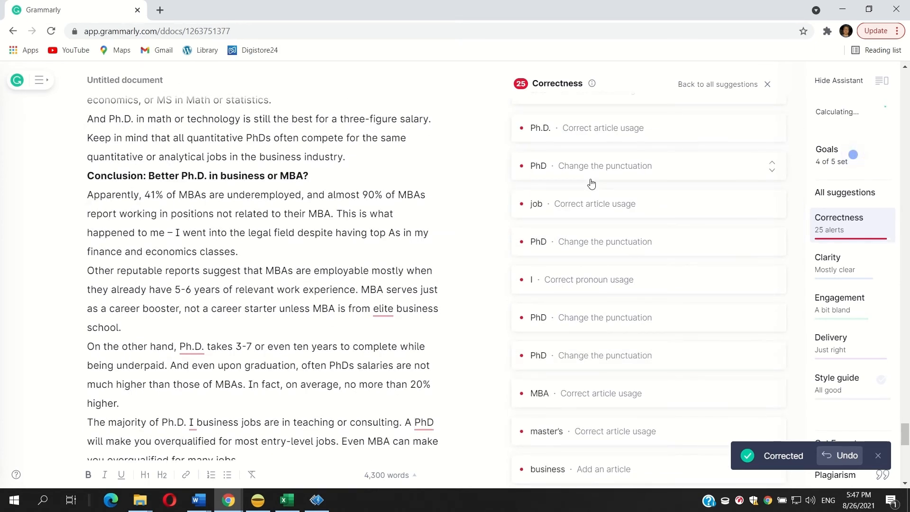
pyautogui.scroll(4, 597, 189)
pyautogui.click(578, 232)
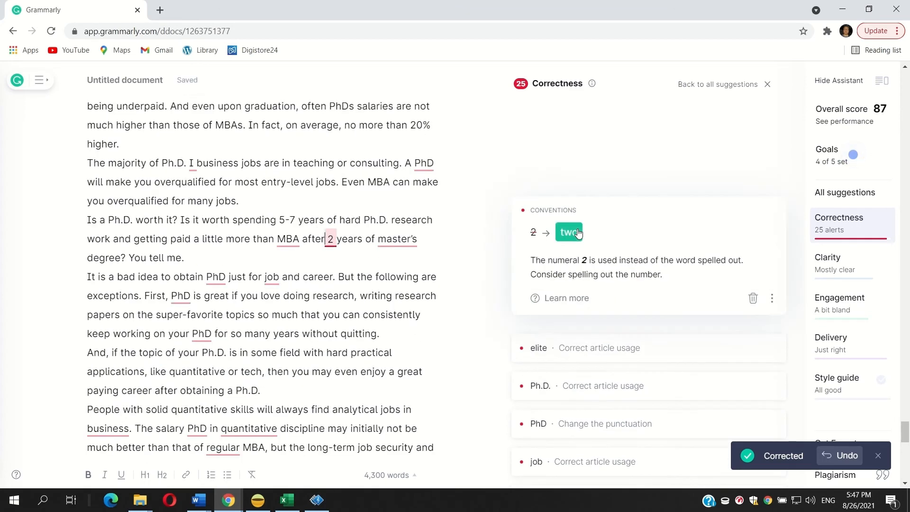
# Step: Accept "two" for the numeral before "years of master's degree" and insert "an" before "elite business school"
pyautogui.click(571, 233)
pyautogui.click(561, 203)
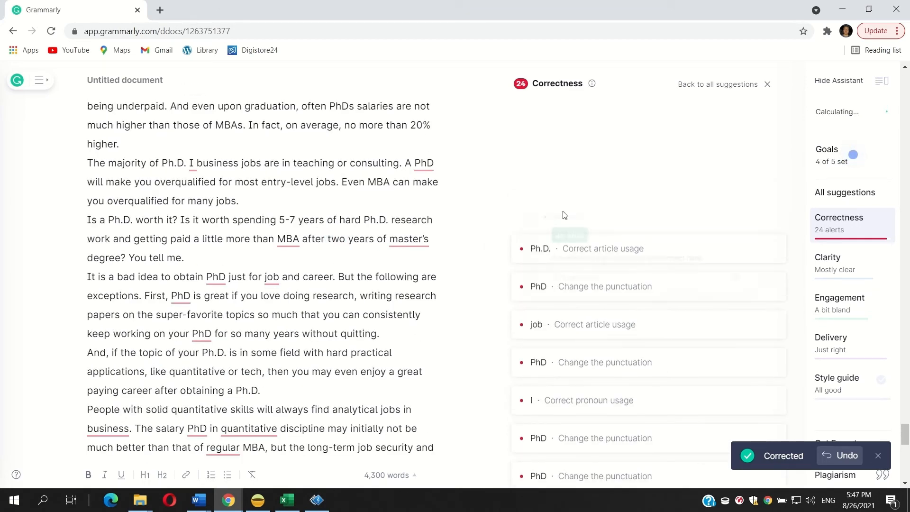
pyautogui.click(549, 212)
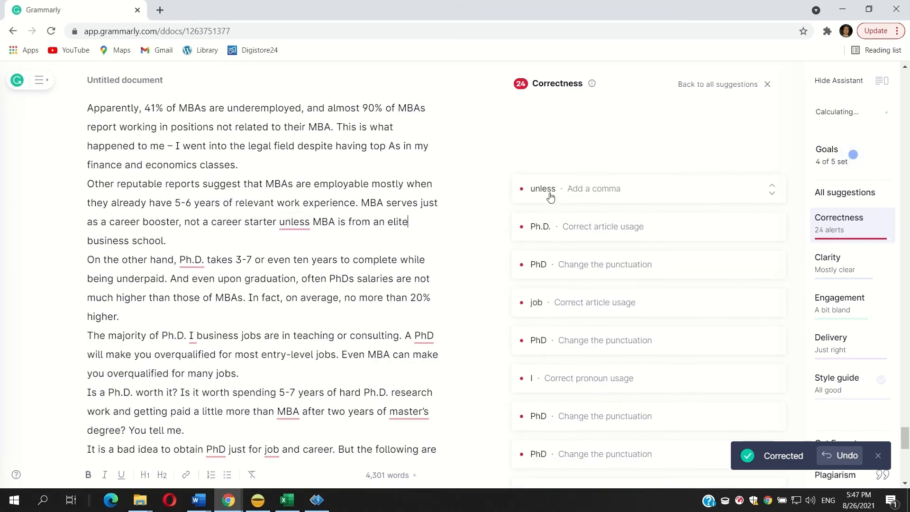
# Step: Add a comma before "unless MBA is from an elite" and insert "a" before "Ph.D. takes 3-7"
pyautogui.click(549, 197)
pyautogui.click(554, 199)
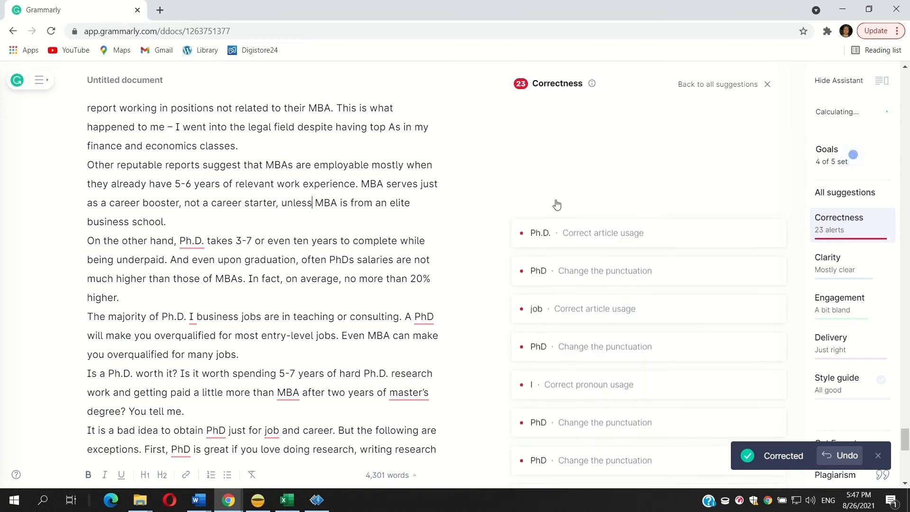
pyautogui.click(543, 172)
pyautogui.click(554, 168)
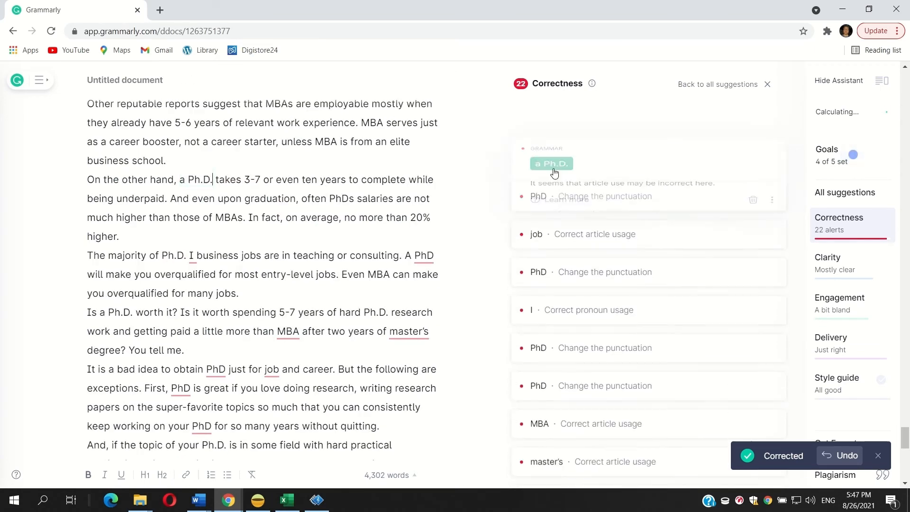
# Step: In the "It is a bad idea" paragraph, use "Ph.D." after "obtain" and "First," and insert "a" before "job and career"
pyautogui.click(550, 151)
pyautogui.click(584, 152)
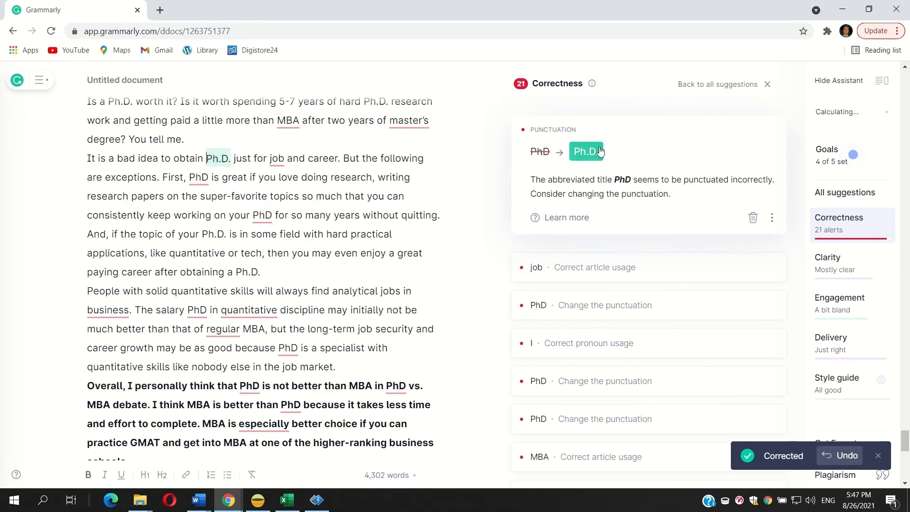
pyautogui.click(543, 129)
pyautogui.click(546, 151)
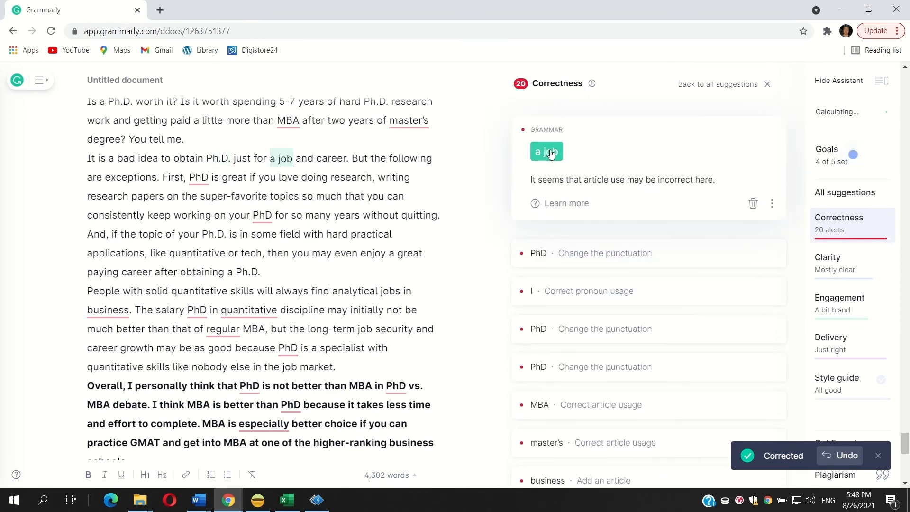
pyautogui.click(548, 132)
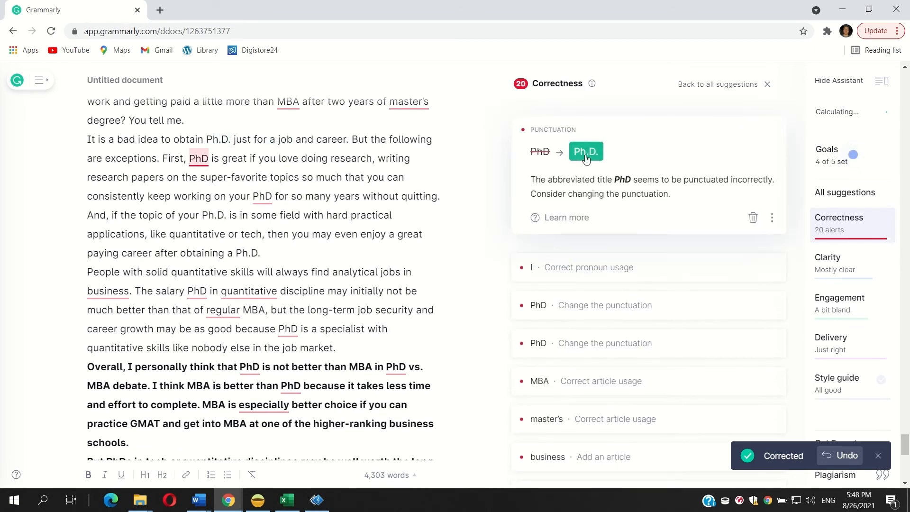
pyautogui.click(585, 151)
# Step: Replace "I" with "My" before "business jobs", and use "Ph.D." after "working on your" and before "will make you overqualified"
pyautogui.click(549, 132)
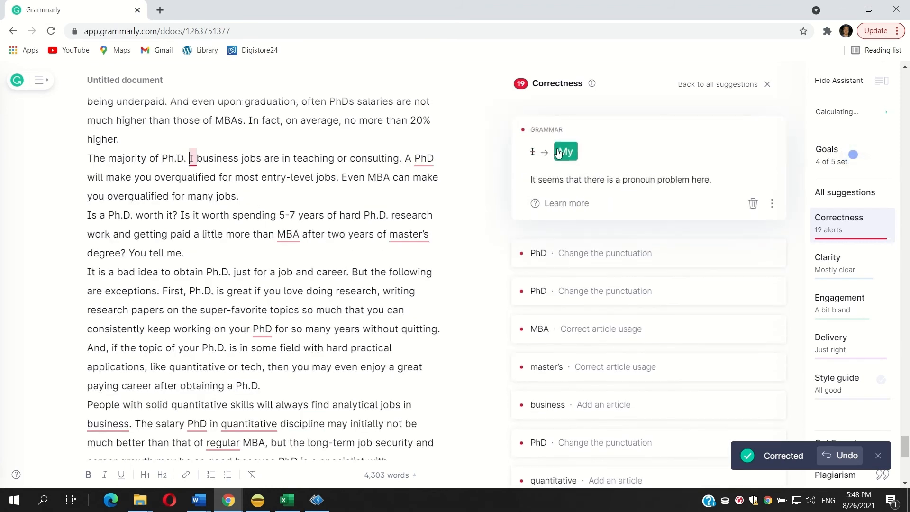
pyautogui.click(567, 152)
pyautogui.click(561, 136)
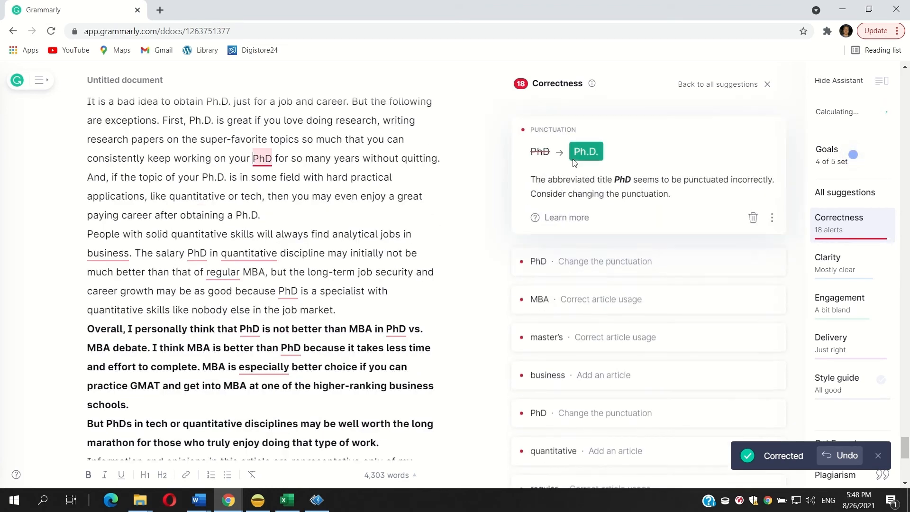
pyautogui.click(587, 151)
pyautogui.click(550, 130)
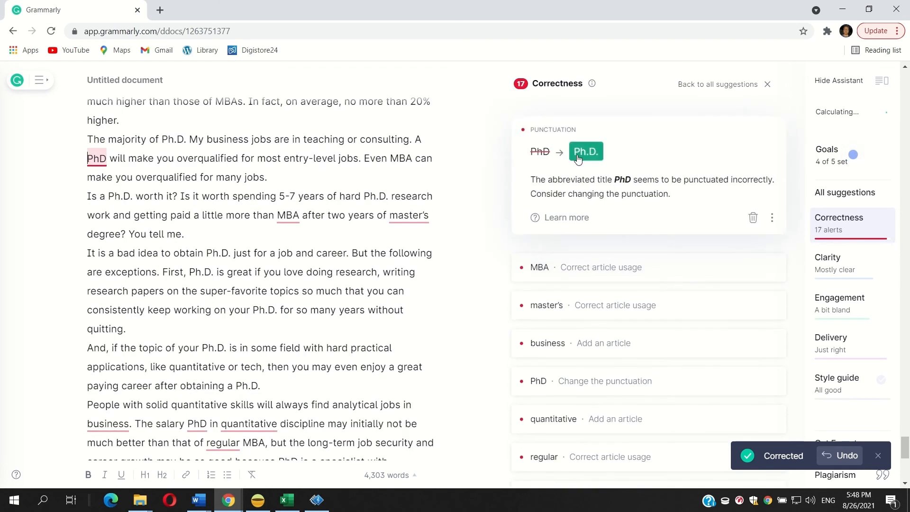
pyautogui.click(578, 153)
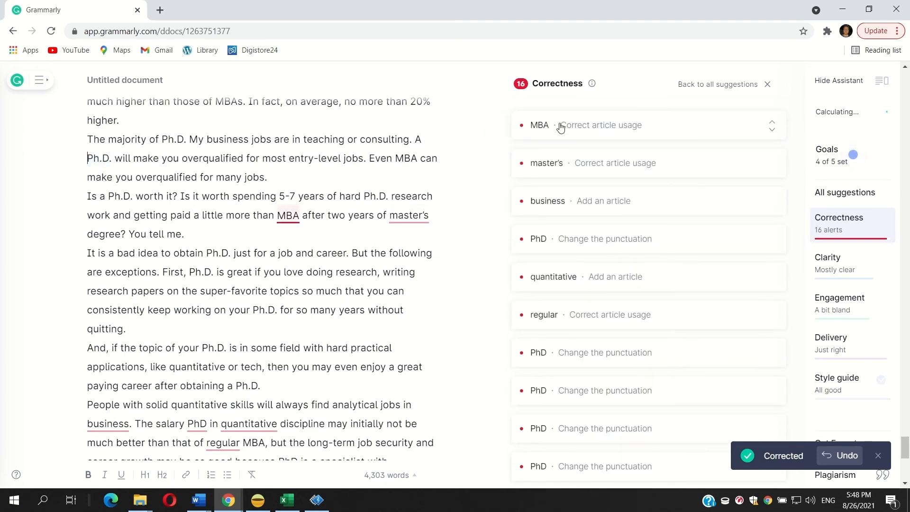
# Step: Insert "an" before "MBA after two years" and "the" before "business" in the sentence about finding analytical jobs
pyautogui.click(560, 127)
pyautogui.click(552, 149)
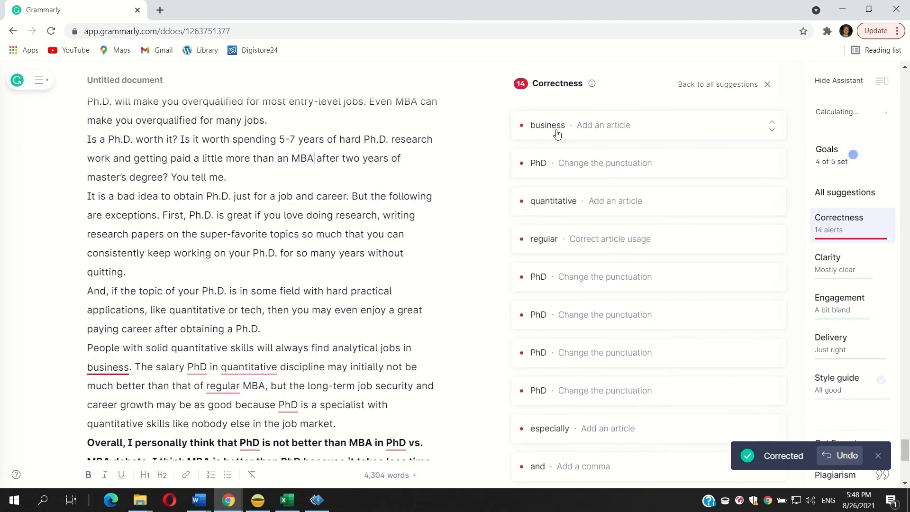
pyautogui.click(557, 133)
pyautogui.click(561, 160)
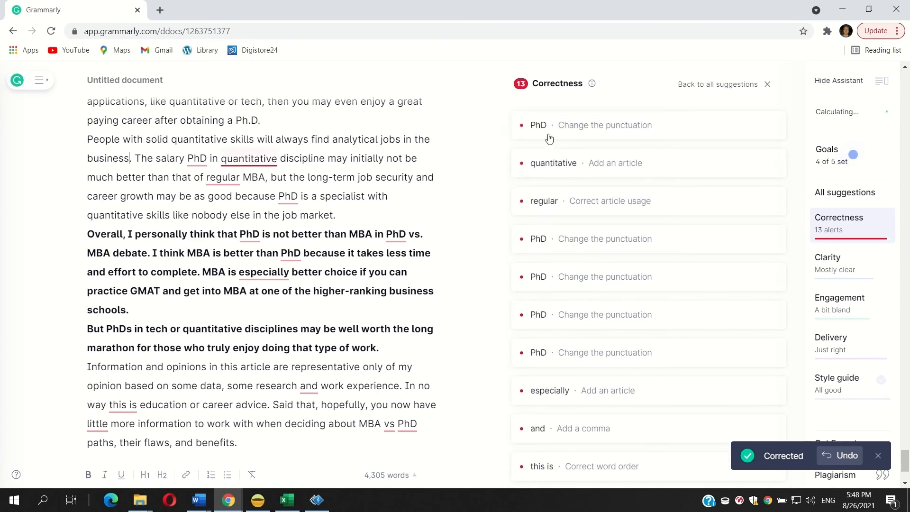
# Step: In the quantitative skills paragraph, use "Ph.D." after "The salary" and before "is a specialist", and insert "a" before "regular MBA"
pyautogui.click(540, 125)
pyautogui.click(586, 152)
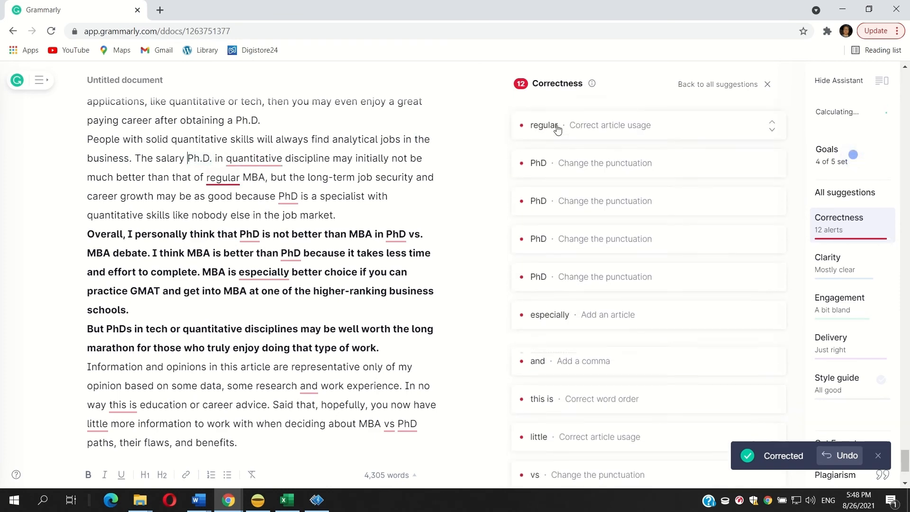
pyautogui.click(558, 125)
pyautogui.click(555, 151)
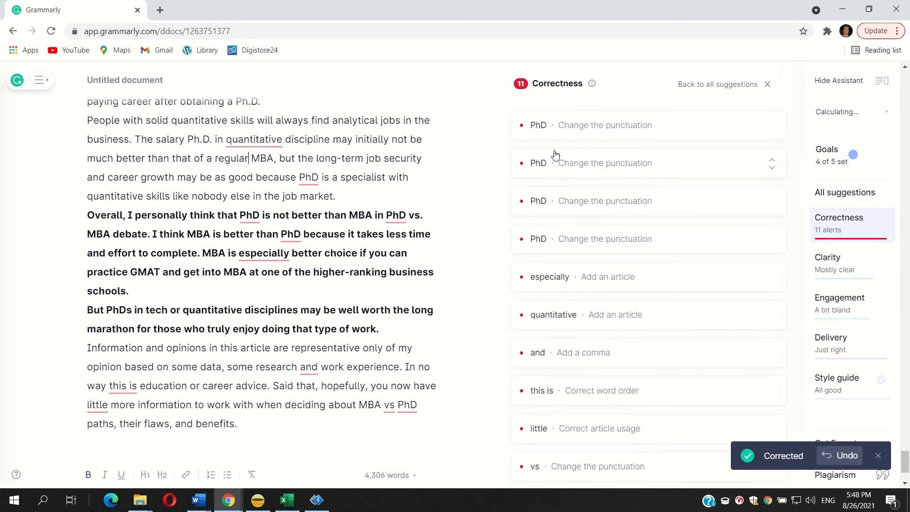
pyautogui.click(549, 133)
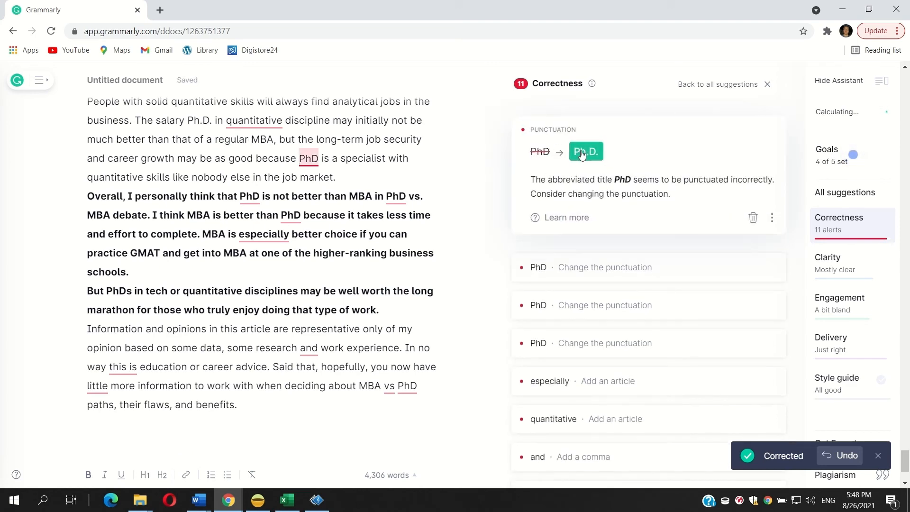
pyautogui.click(582, 152)
# Step: In the bold "Overall" paragraph, use "Ph.D." in all three places and insert "an" before "especially better choice"
pyautogui.click(552, 135)
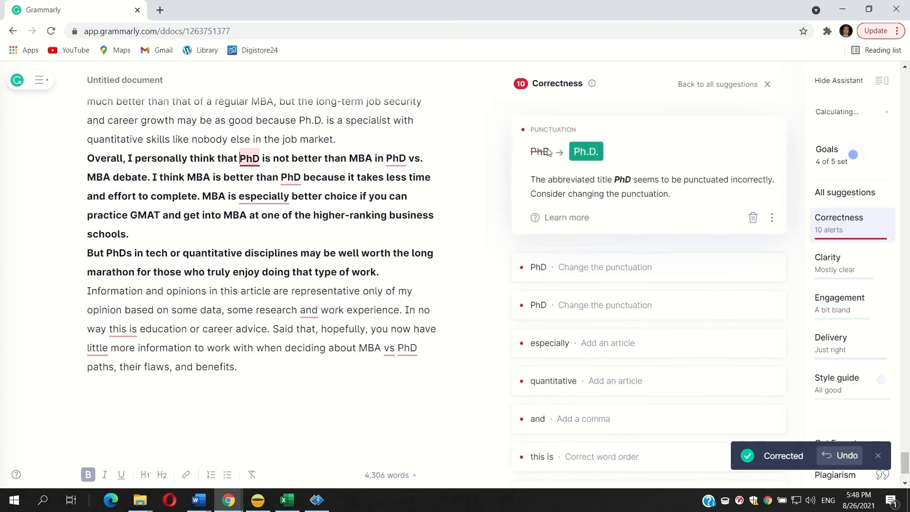
pyautogui.click(587, 154)
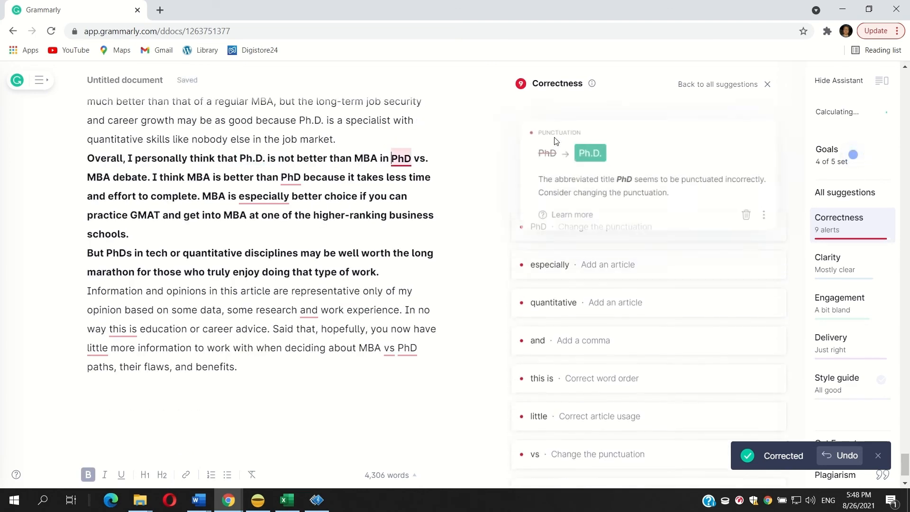
pyautogui.click(583, 153)
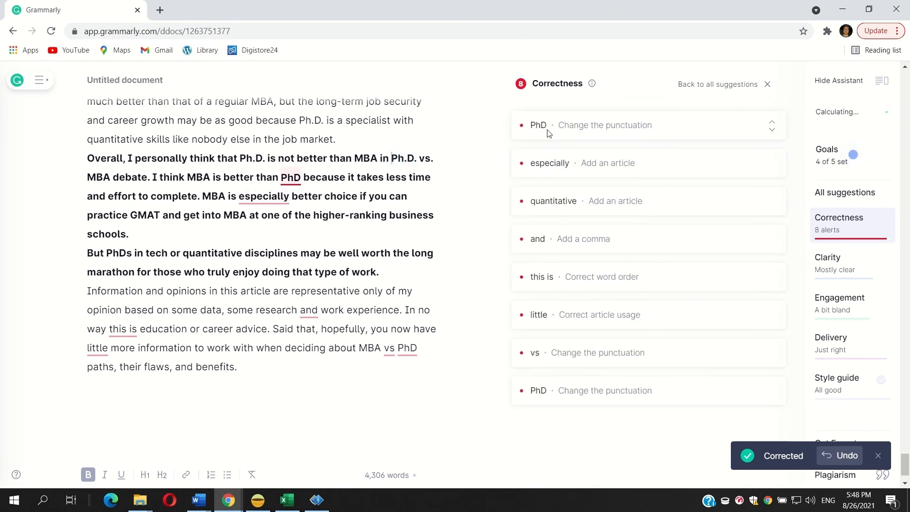
pyautogui.click(549, 133)
pyautogui.click(583, 152)
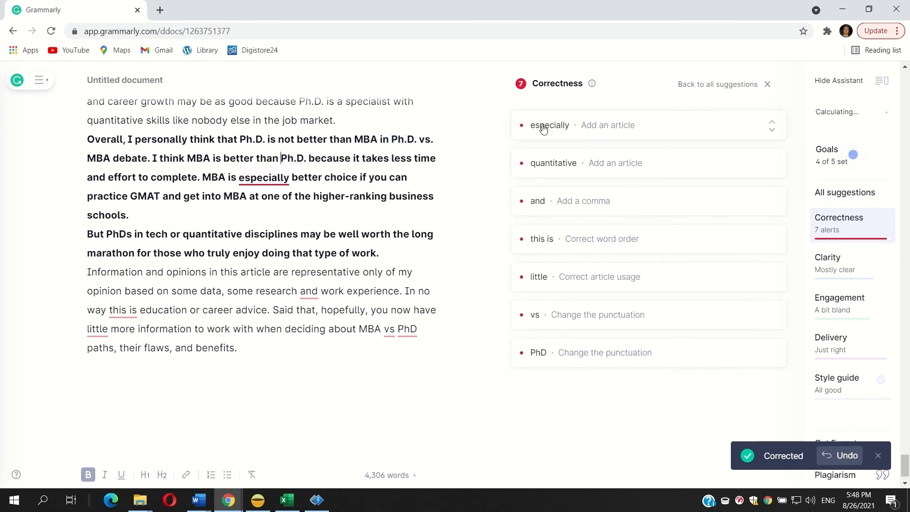
pyautogui.click(543, 129)
pyautogui.click(539, 150)
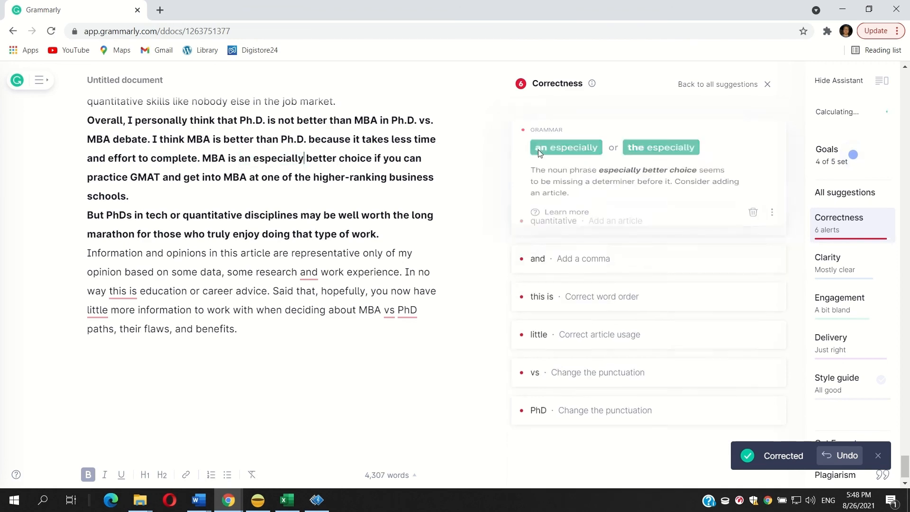
# Step: Insert "the" before "quantitative discipline" and add a comma after "some research" in the closing paragraph
pyautogui.click(543, 129)
pyautogui.click(550, 150)
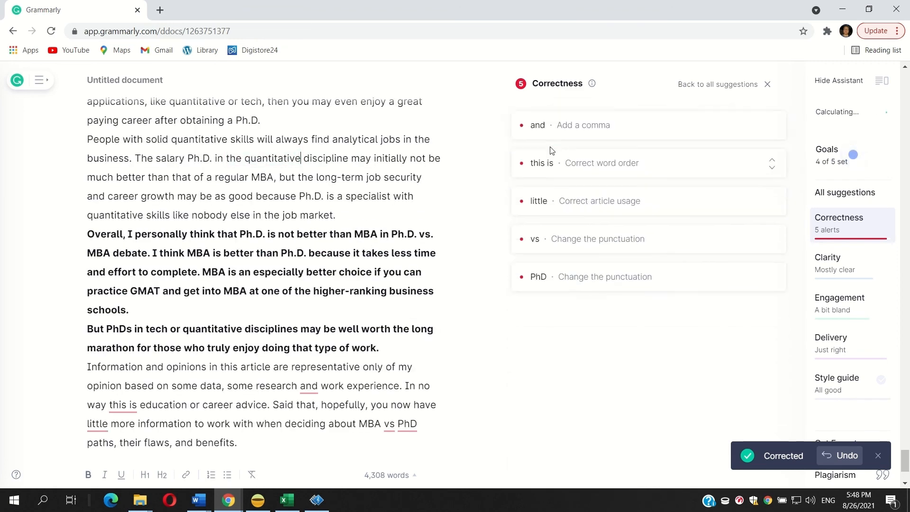
pyautogui.click(556, 133)
pyautogui.click(544, 227)
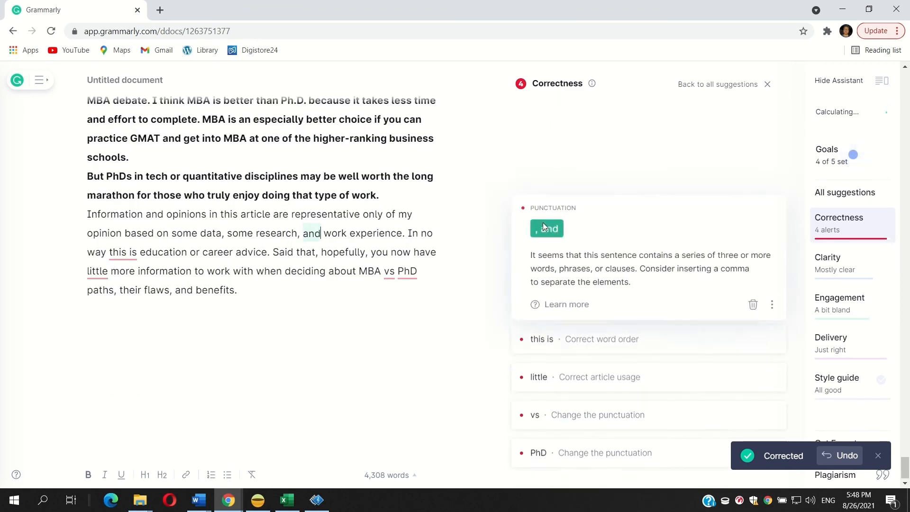
# Step: Reorder "this is" to "is this" after "In no way" and insert "a" before "little more information"
pyautogui.click(562, 223)
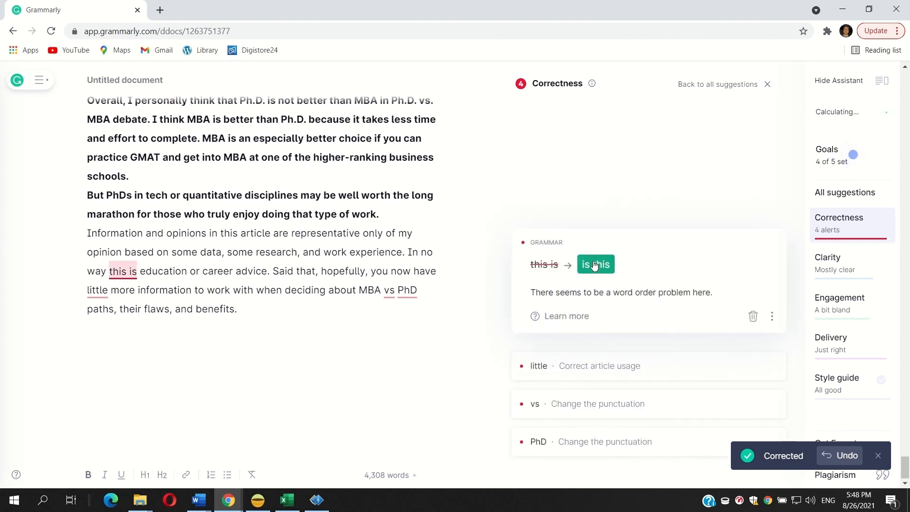
pyautogui.click(560, 239)
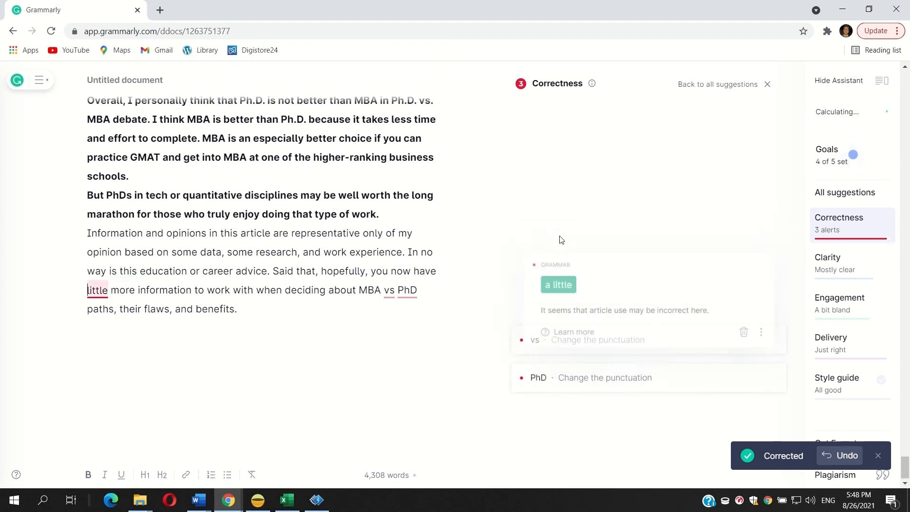
pyautogui.click(558, 280)
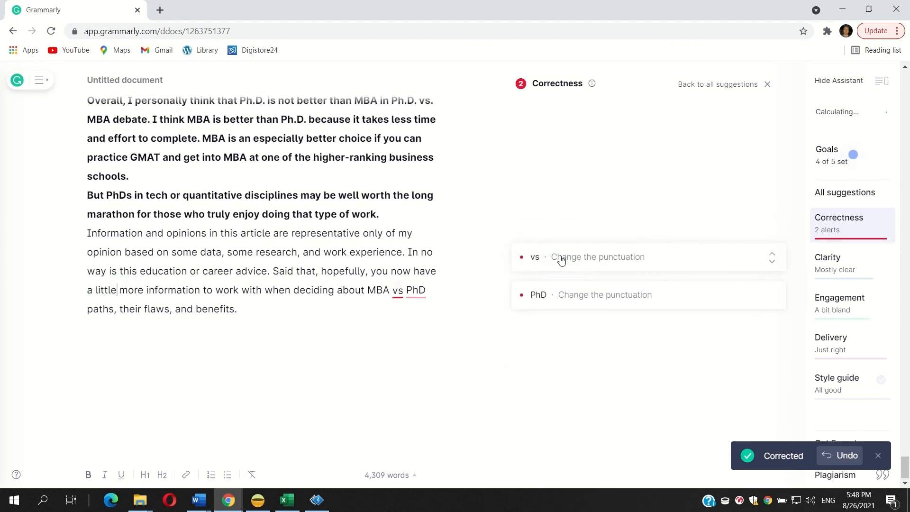
# Step: Punctuate "vs" as "vs." and "PhD" as "Ph.D." in the article's last sentence
pyautogui.click(561, 259)
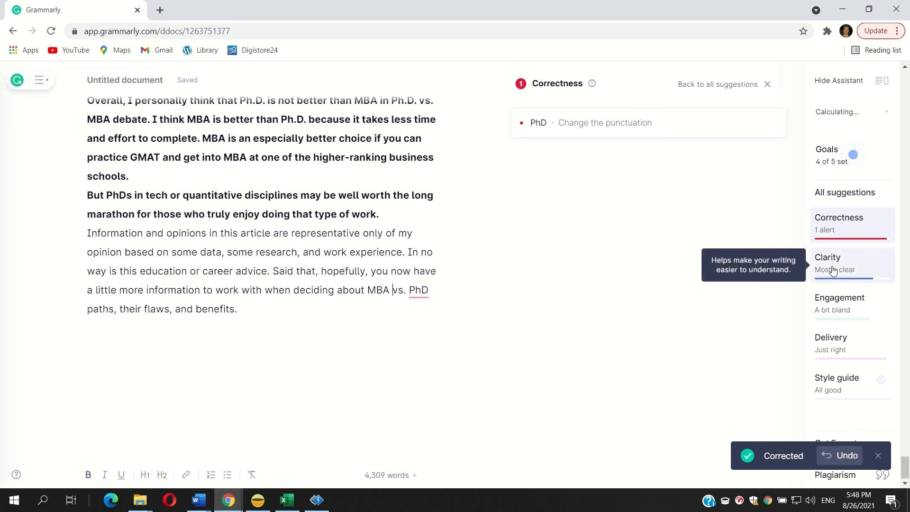
pyautogui.click(554, 126)
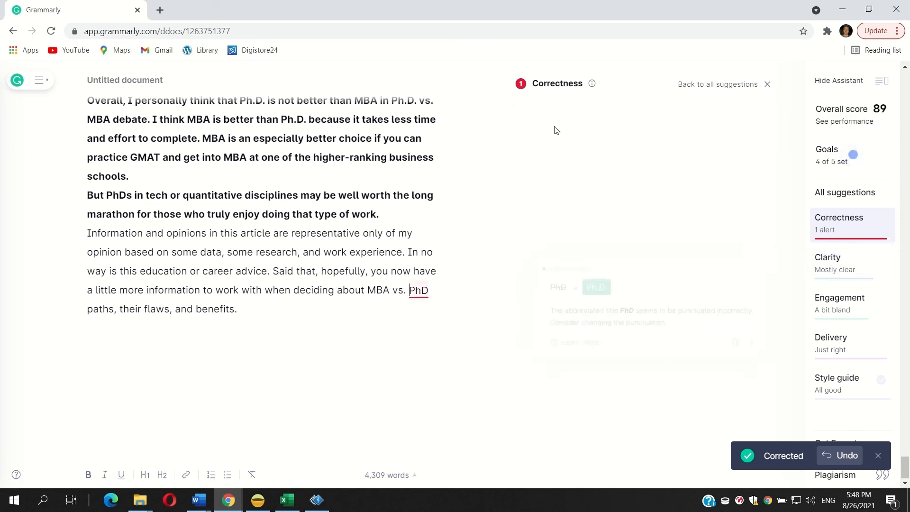
pyautogui.click(584, 287)
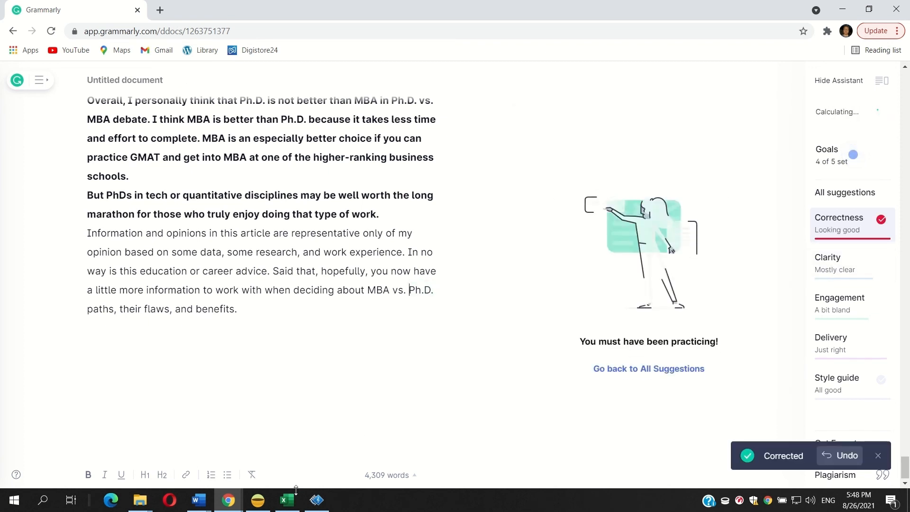